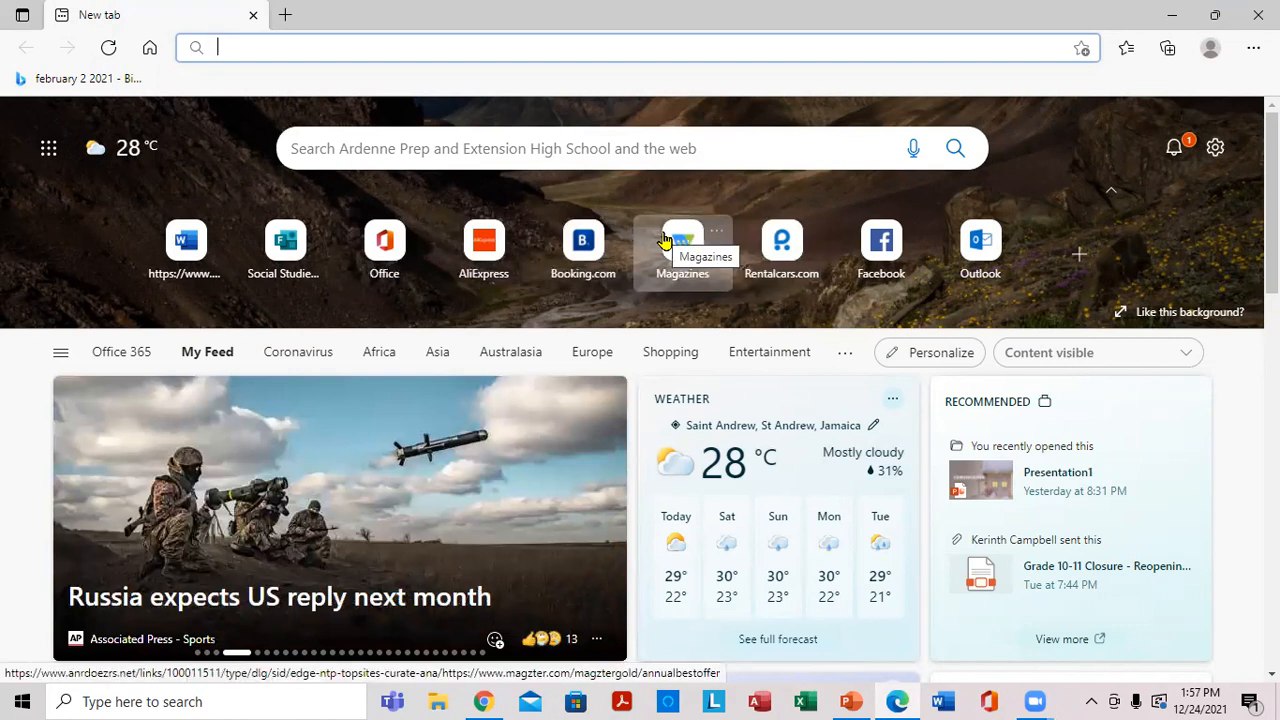
# Open Microsoft Forms from the browser's Office apps and create a new quiz.
pyautogui.moveTo(84, 160)
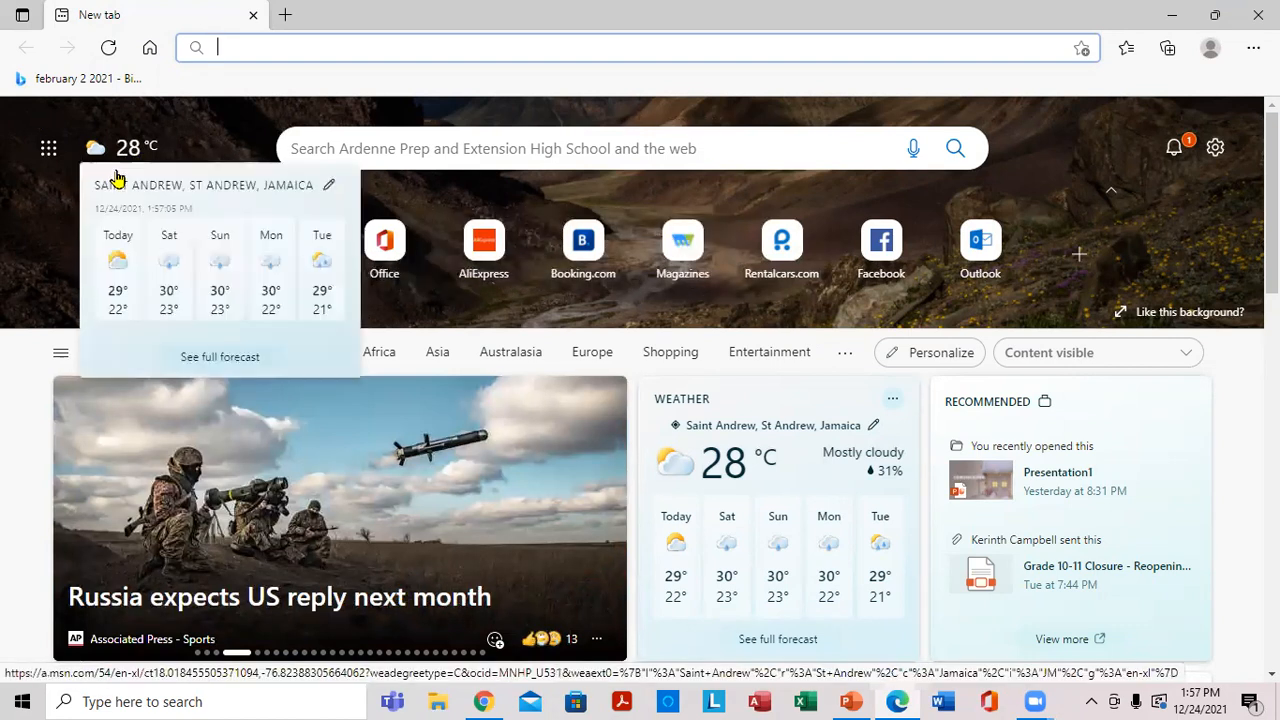
pyautogui.click(48, 148)
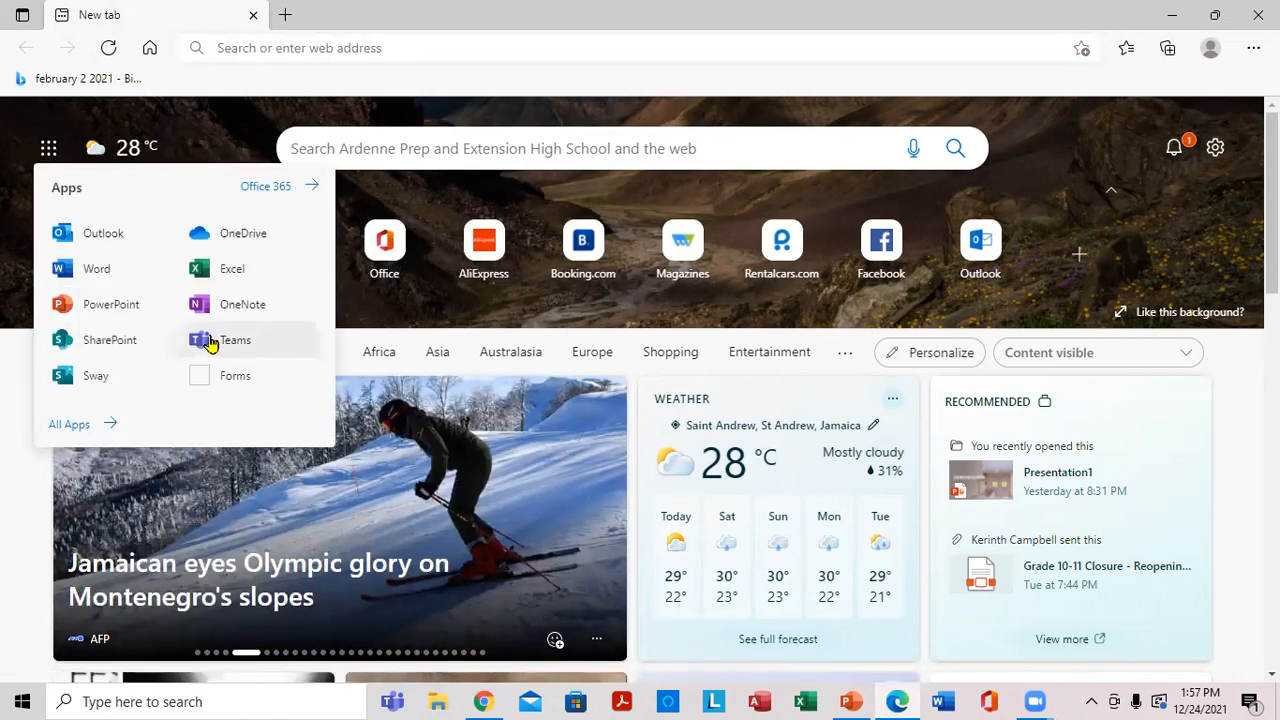
pyautogui.click(254, 385)
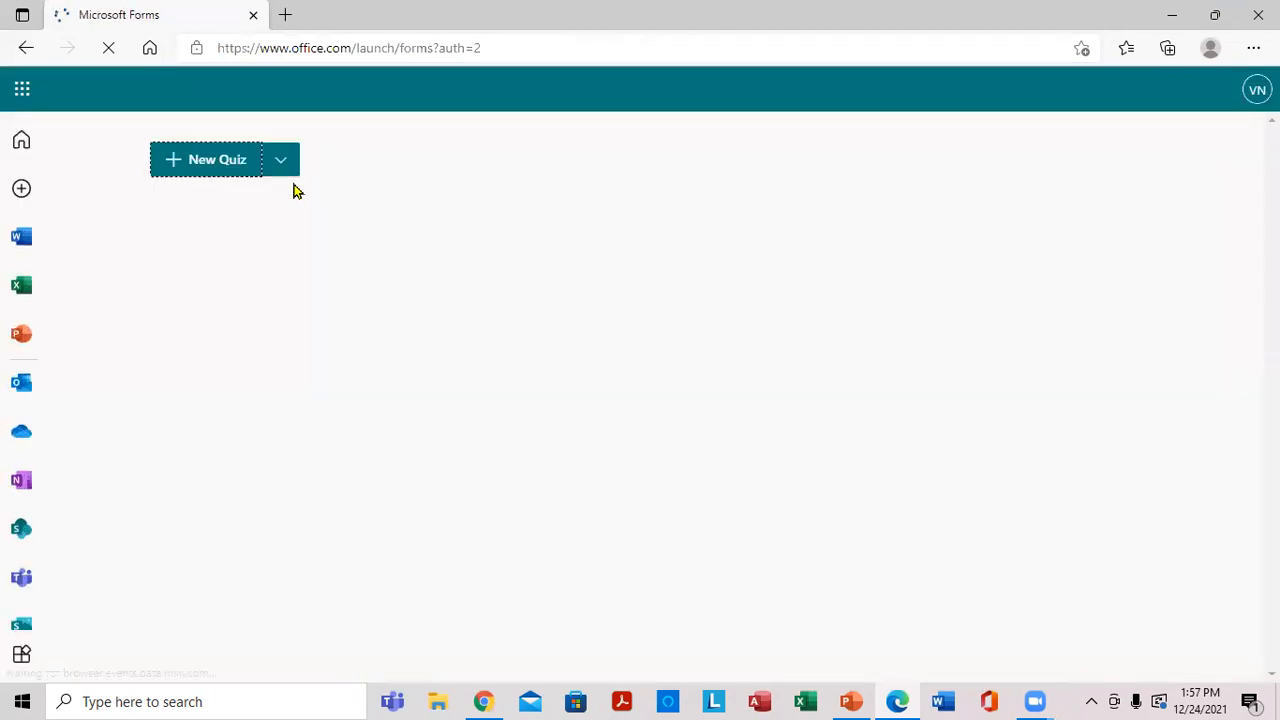
pyautogui.click(218, 176)
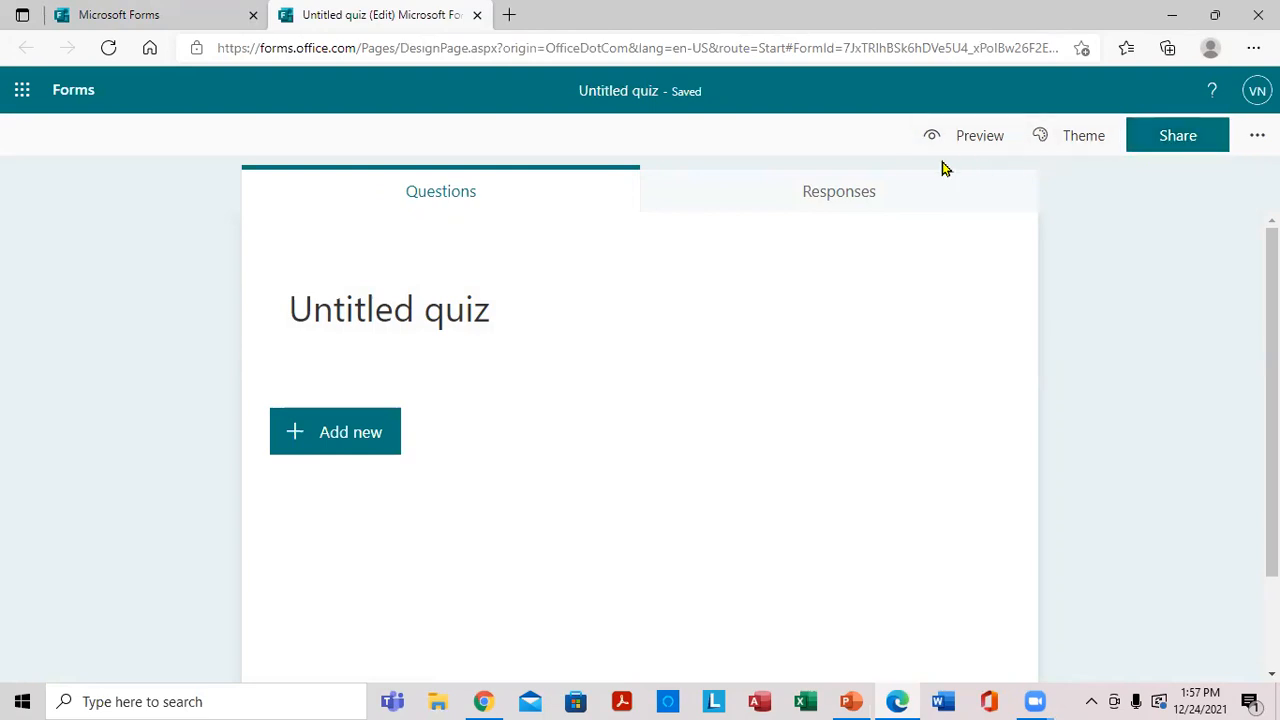
# Preview the empty quiz in the computer and mobile layouts, and return to editing.
pyautogui.click(979, 142)
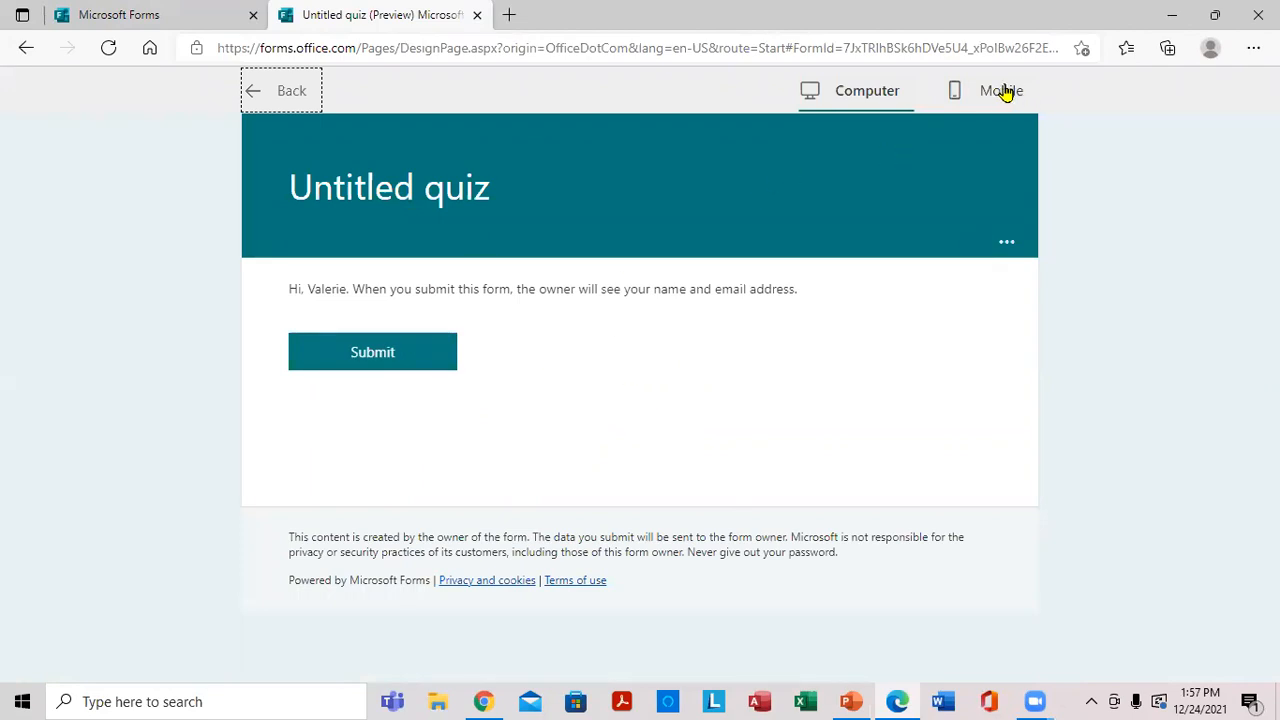
pyautogui.click(1014, 89)
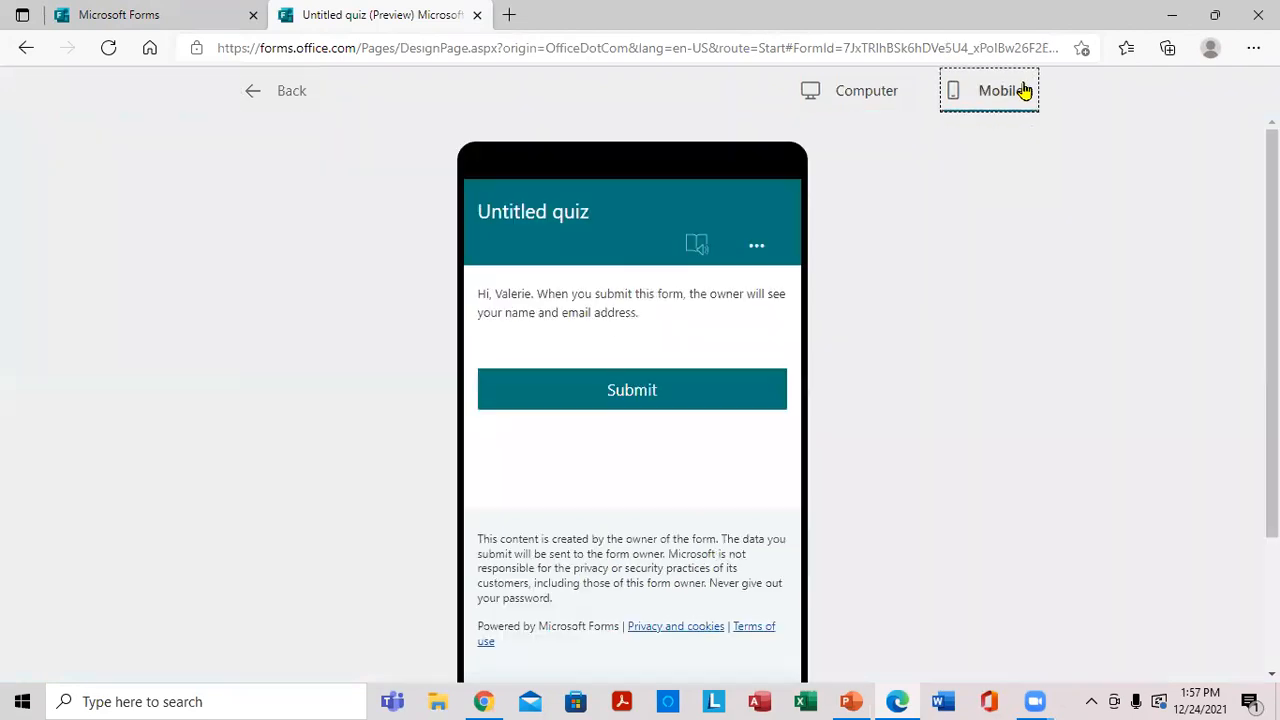
pyautogui.click(296, 94)
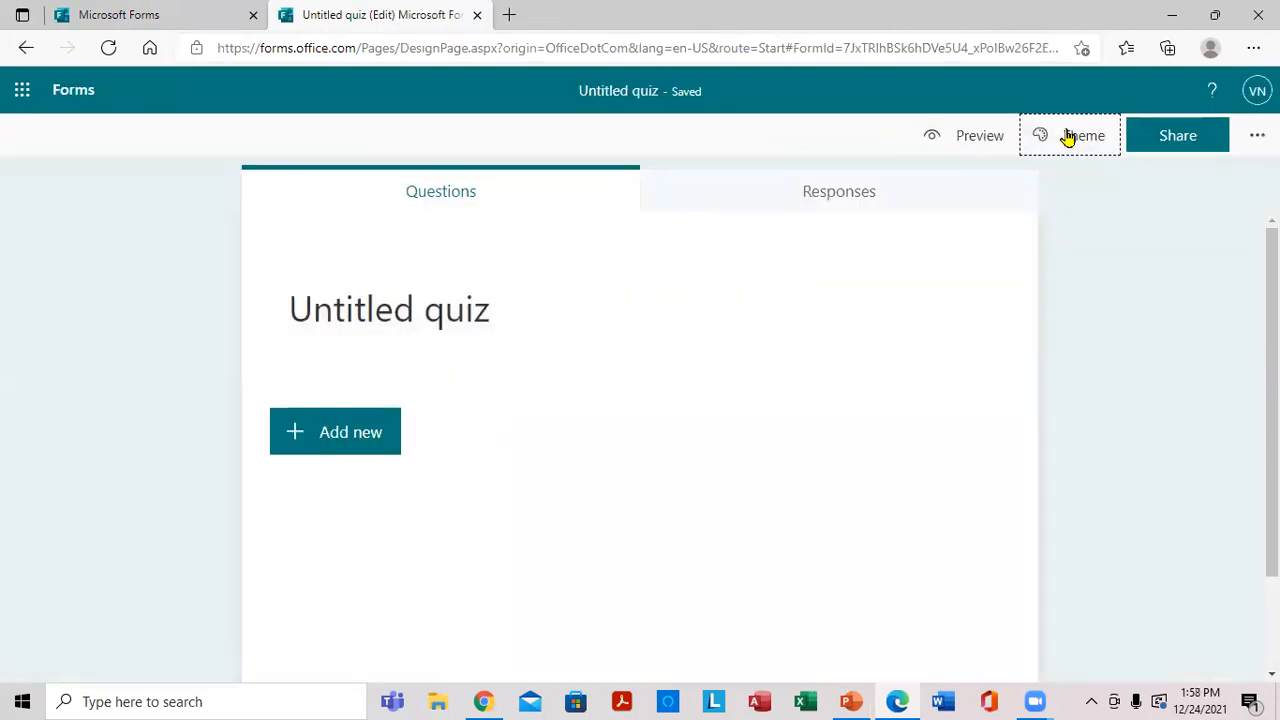
# Examine the available quiz themes and the options for sharing, duplicating and collaborating without changing them.
pyautogui.click(1057, 137)
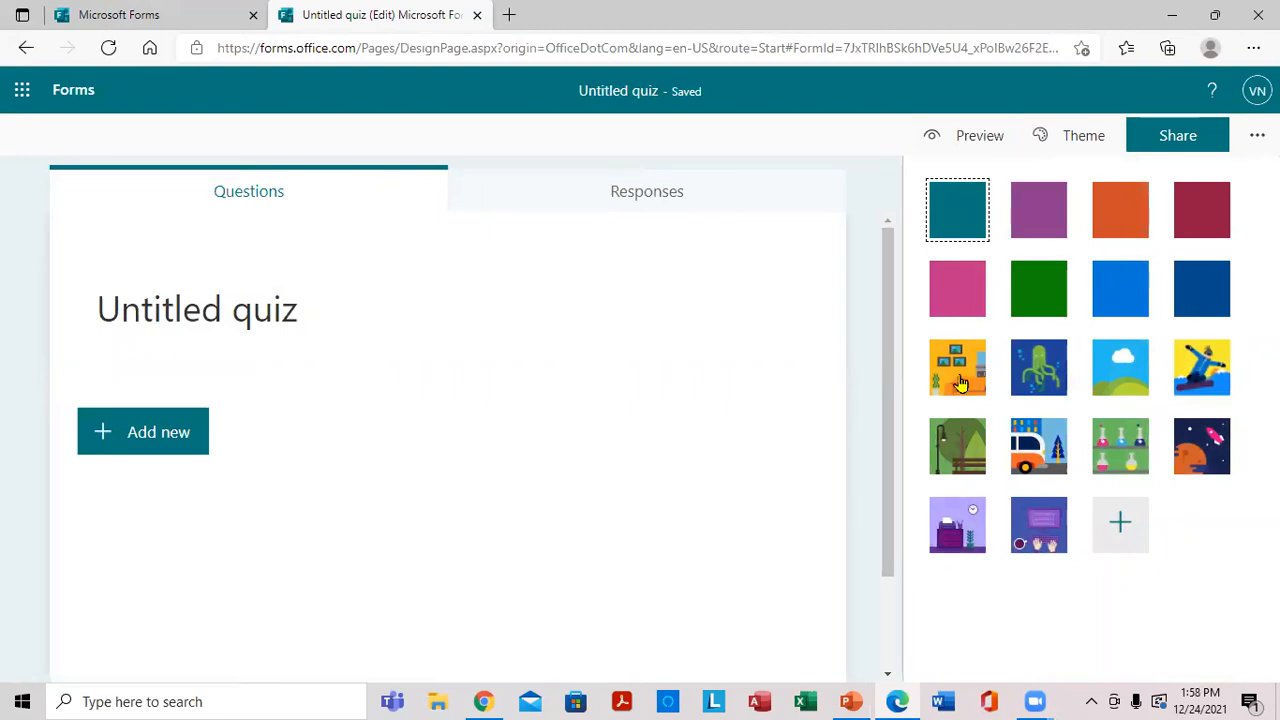
pyautogui.click(1088, 139)
pyautogui.click(1167, 141)
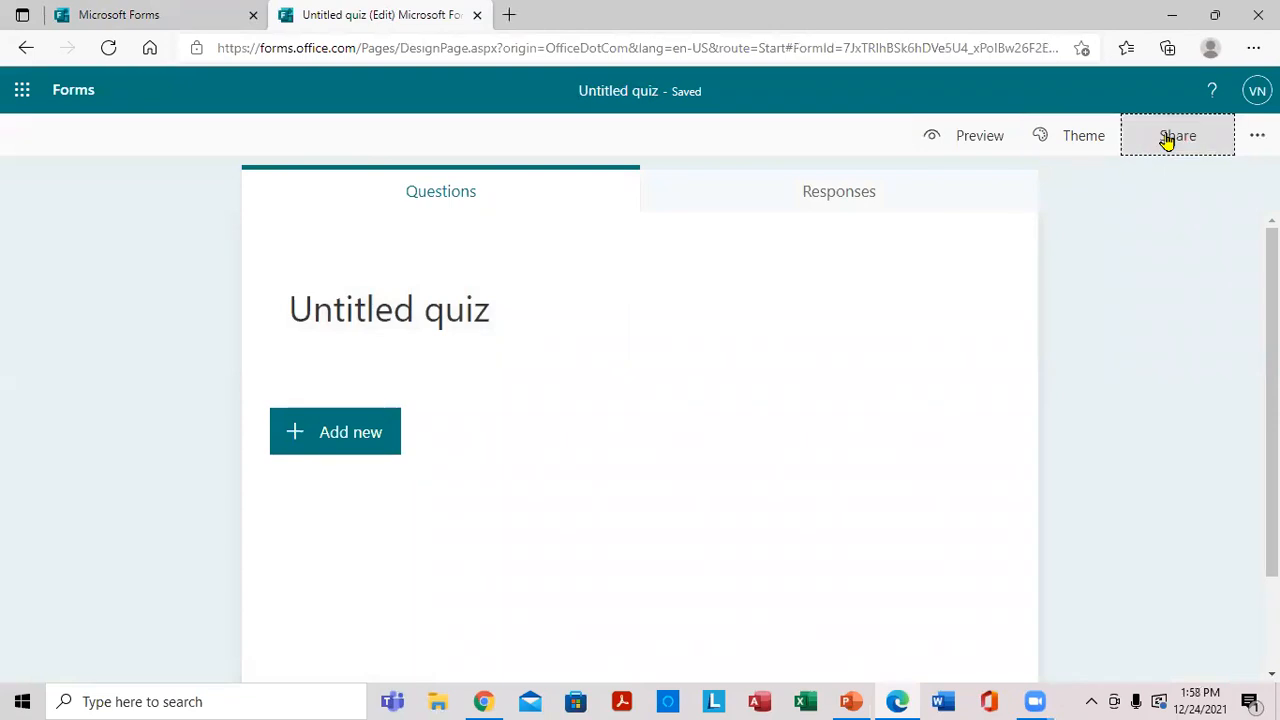
pyautogui.click(1209, 332)
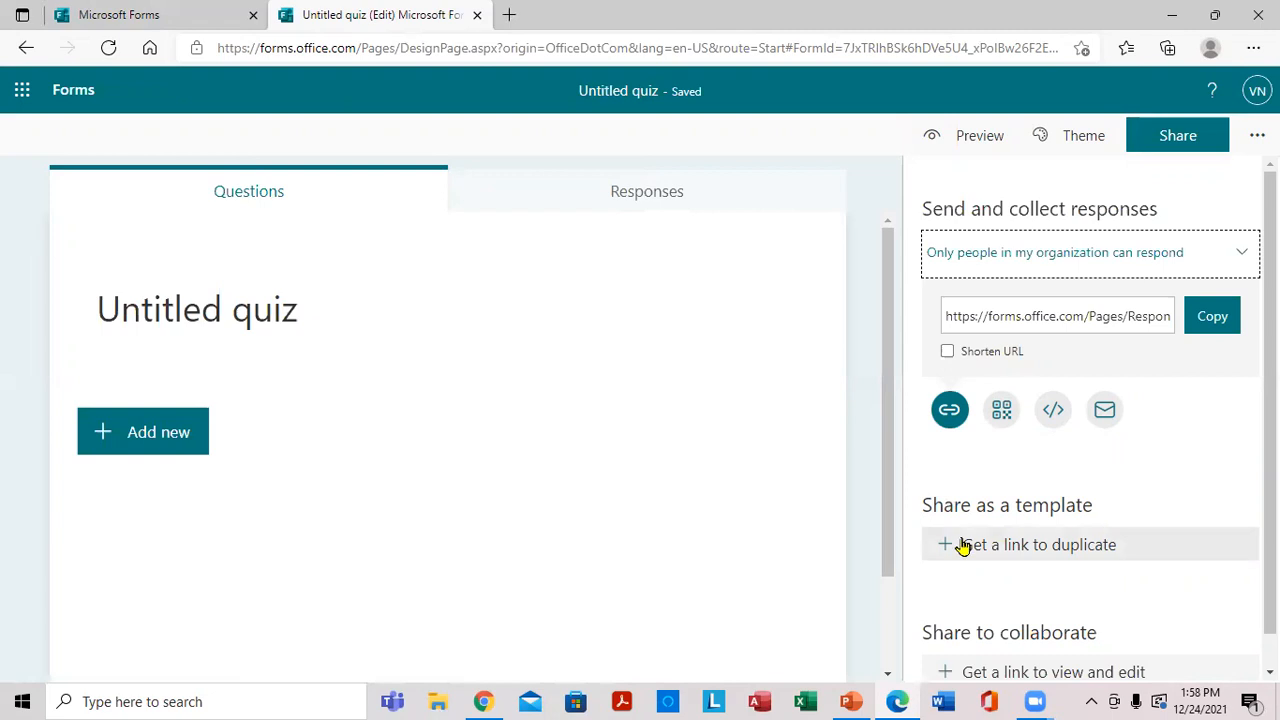
pyautogui.scroll(-1, 1090, 420)
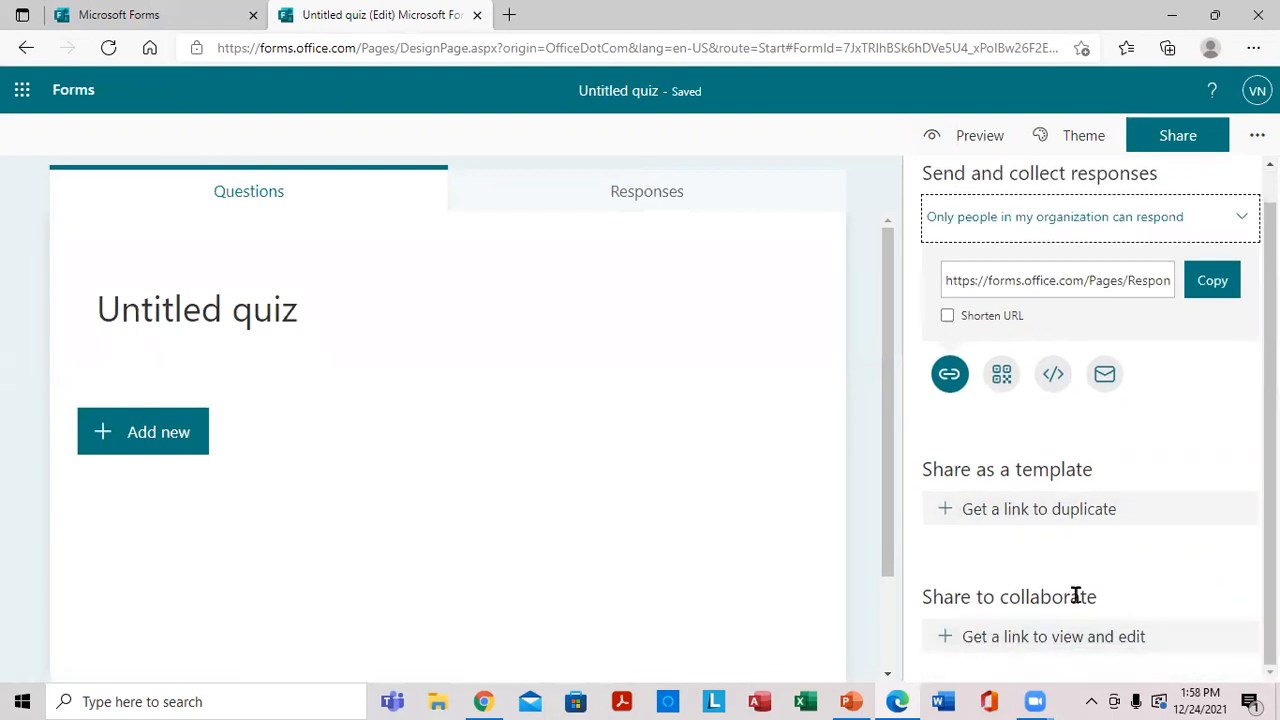
pyautogui.click(1180, 142)
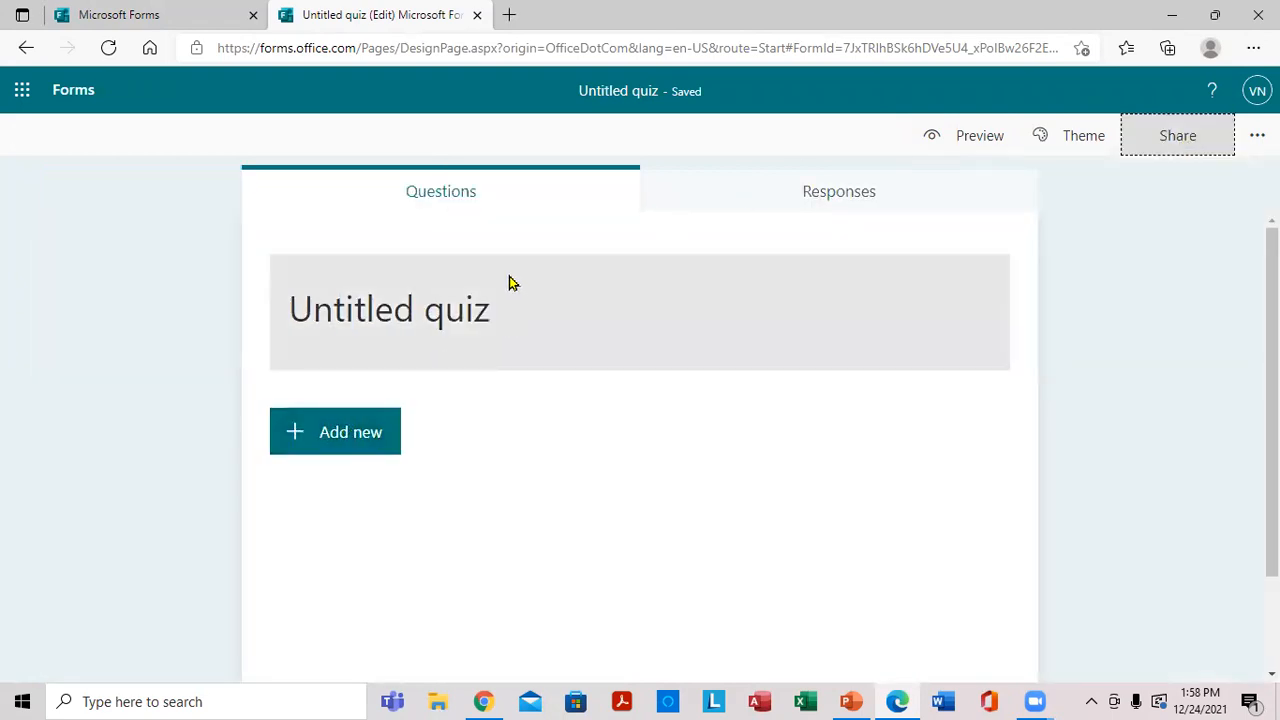
# Add a Choice question with two options as the quiz's first question and reopen it for editing.
pyautogui.click(457, 307)
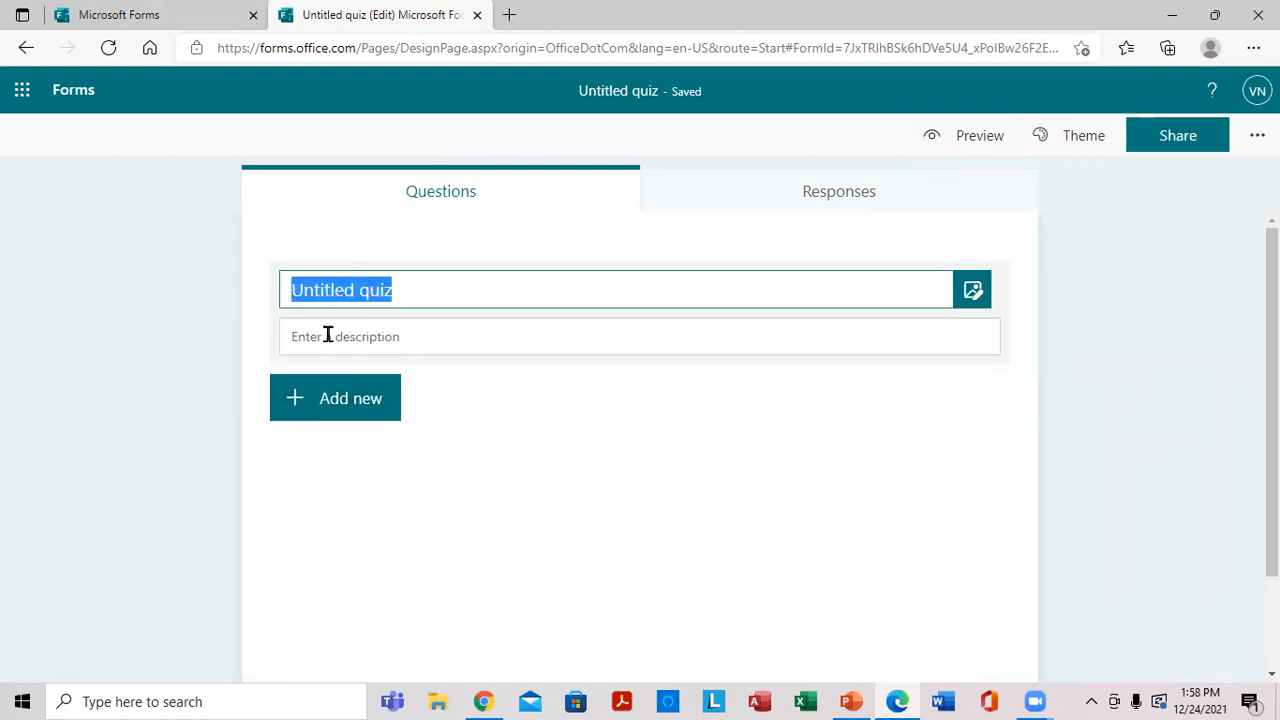
pyautogui.click(372, 410)
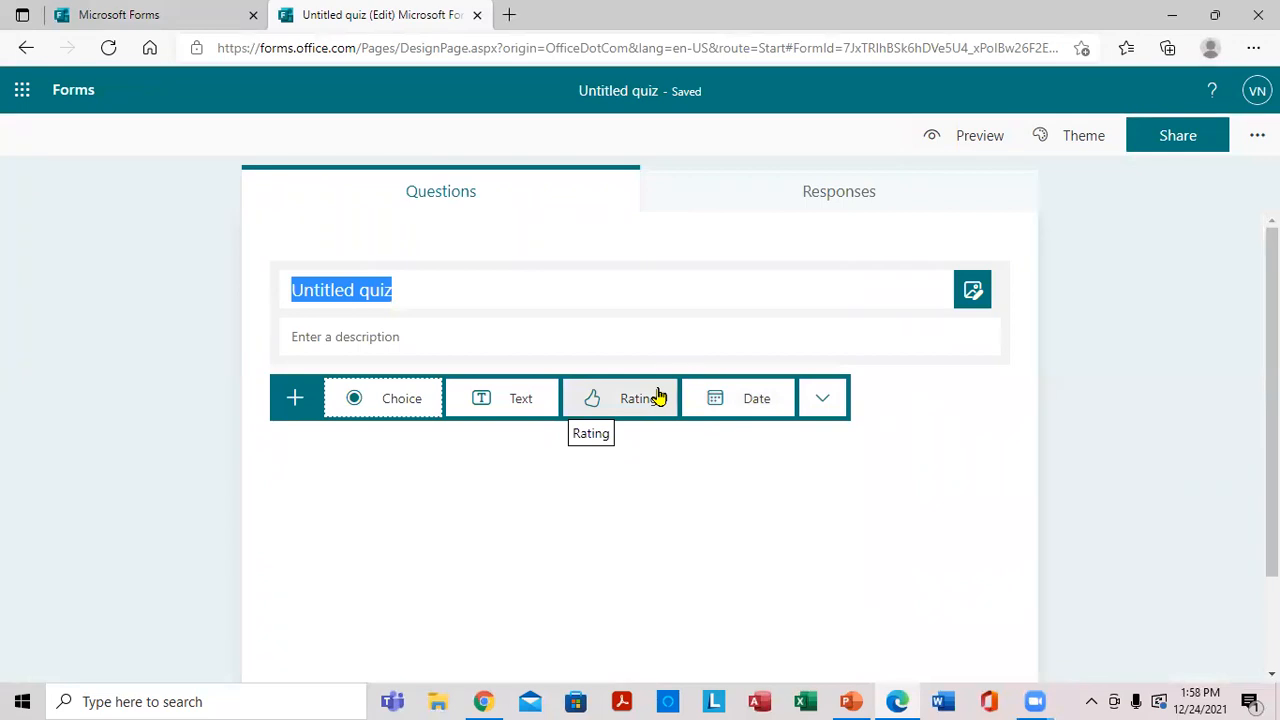
pyautogui.click(394, 408)
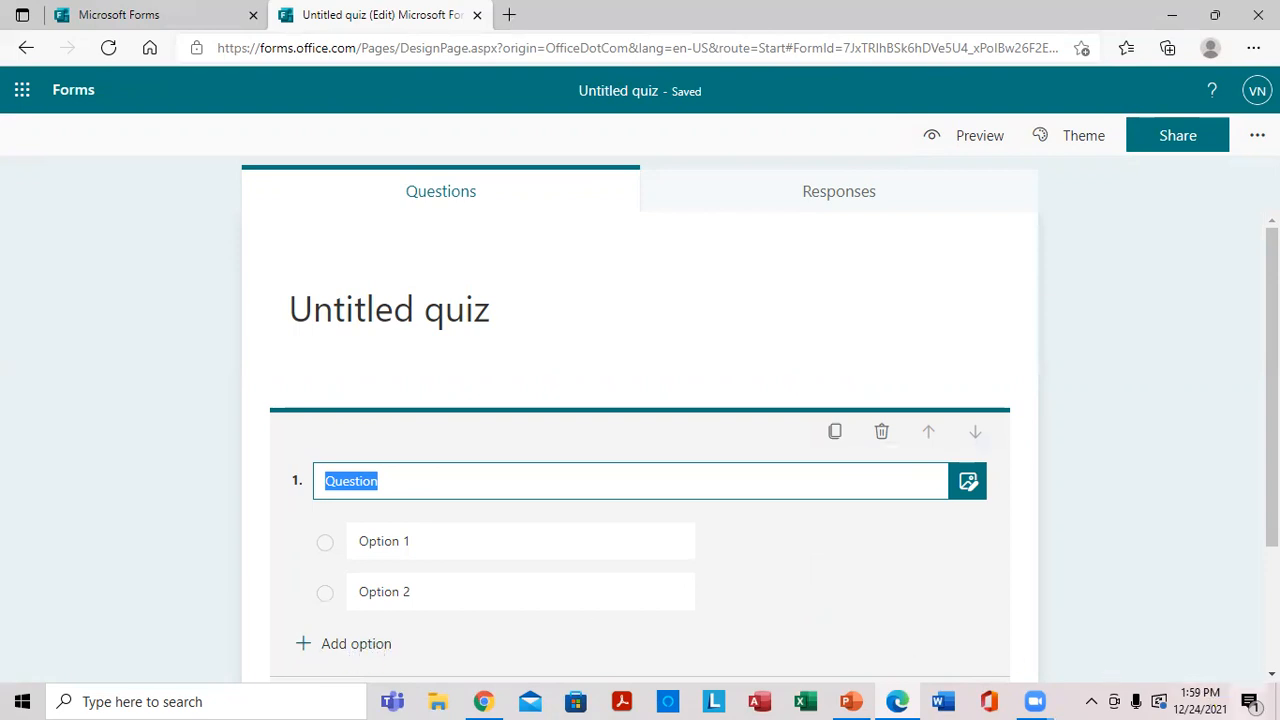
pyautogui.click(1272, 674)
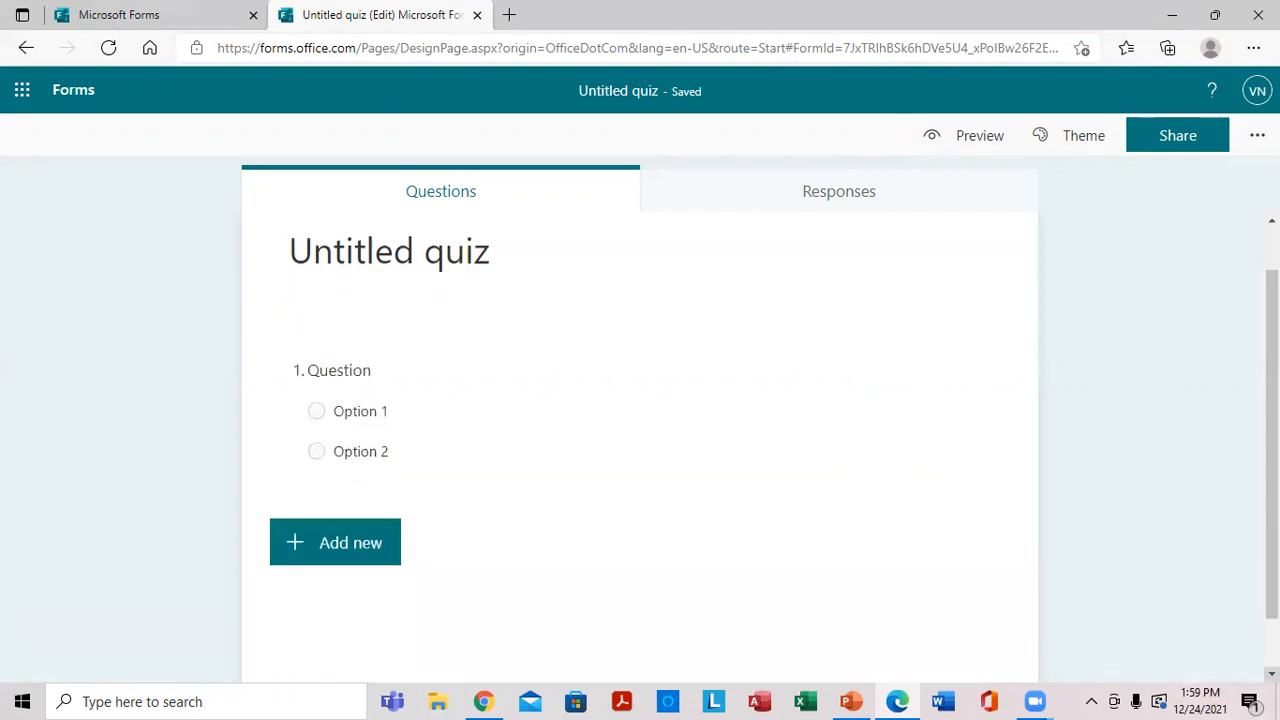
pyautogui.click(364, 449)
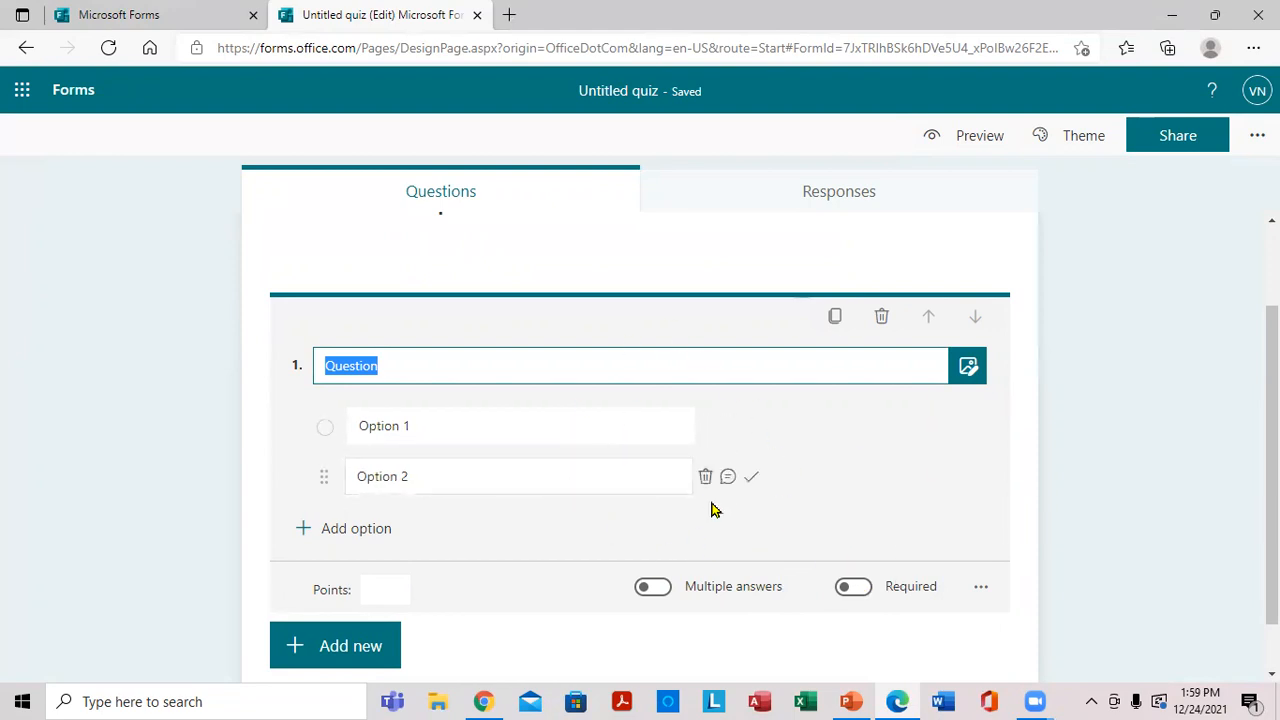
# Add a Text question as the quiz's second question, below the Choice question.
pyautogui.click(365, 650)
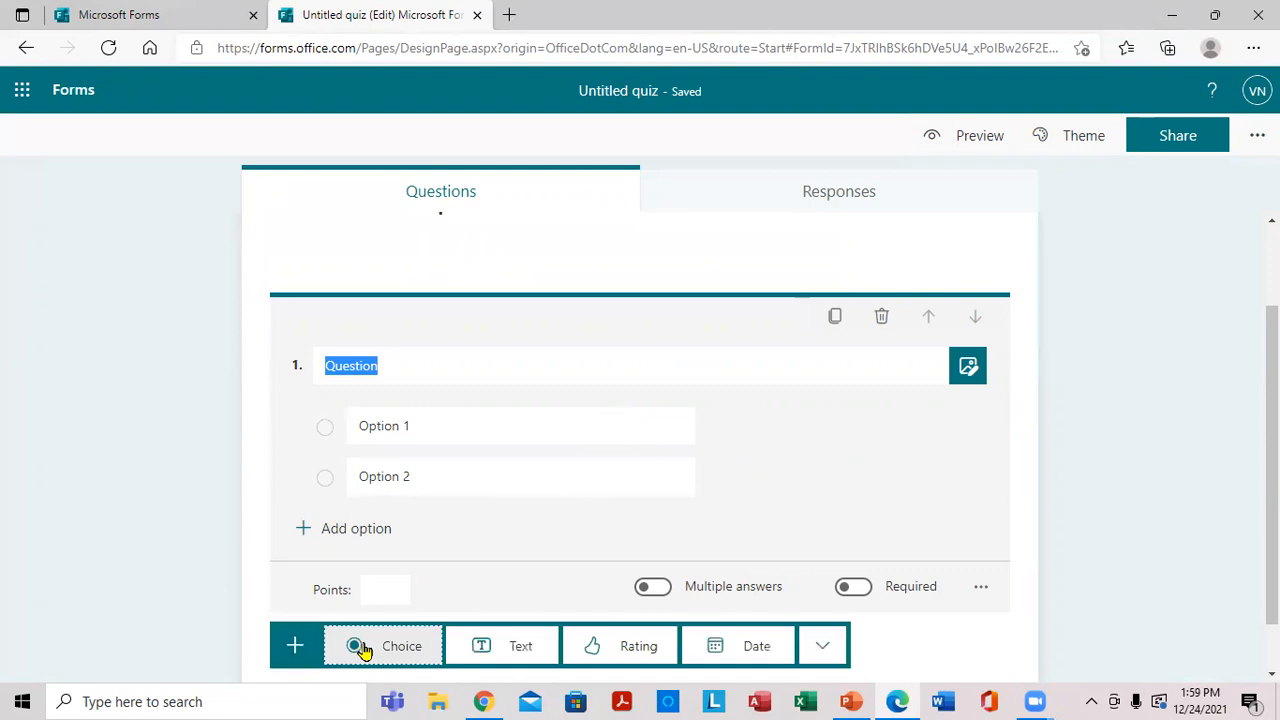
pyautogui.click(494, 645)
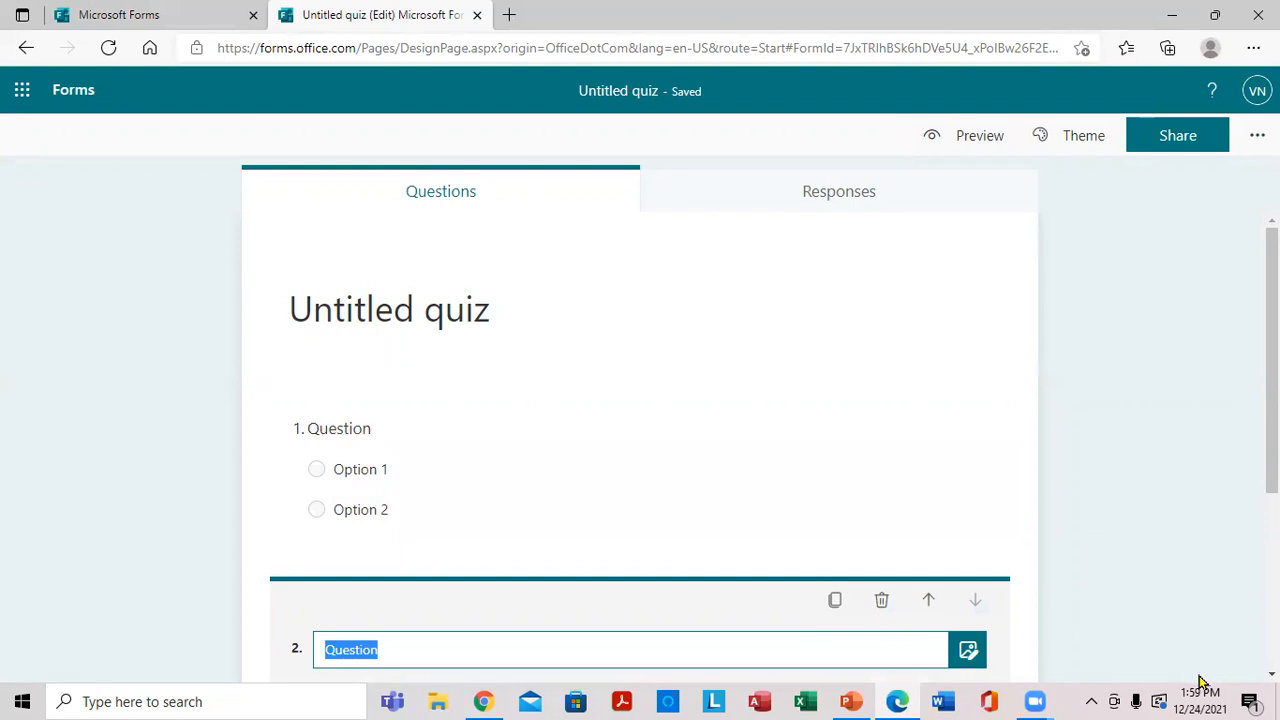
pyautogui.click(1272, 674)
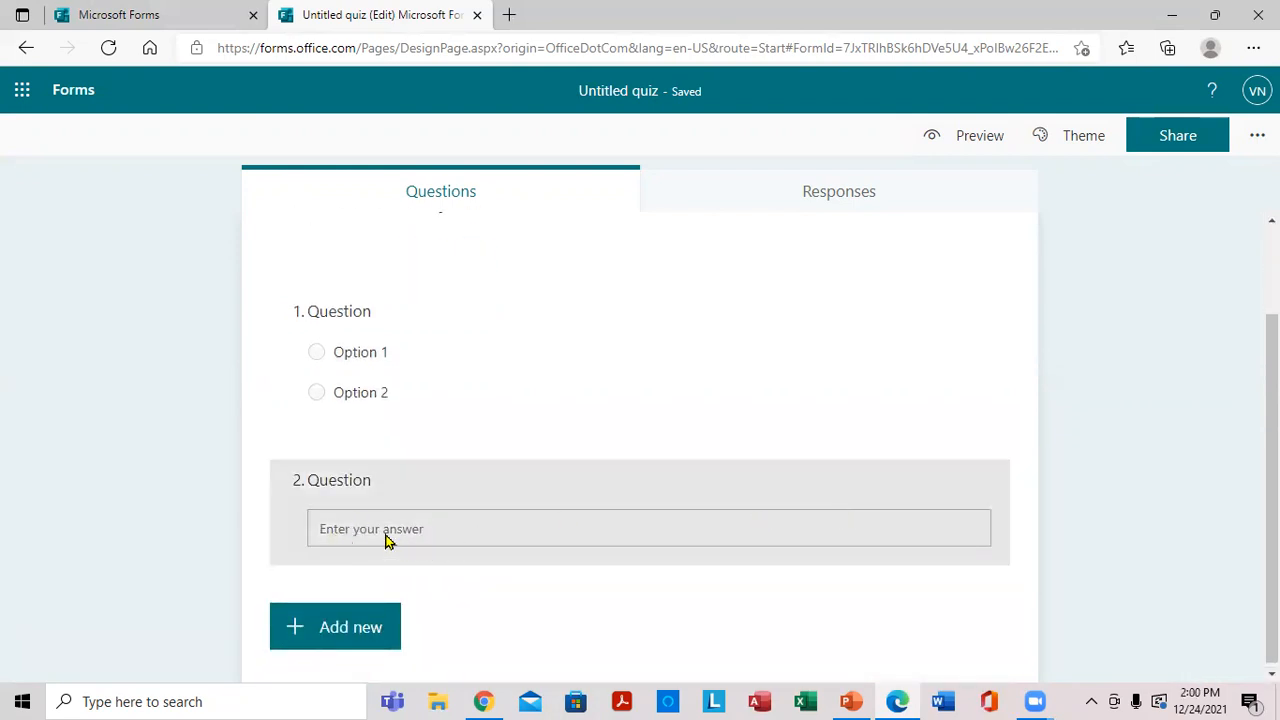
# Preview the Choice and Text questions in the computer and mobile layouts, and return to editing.
pyautogui.click(972, 137)
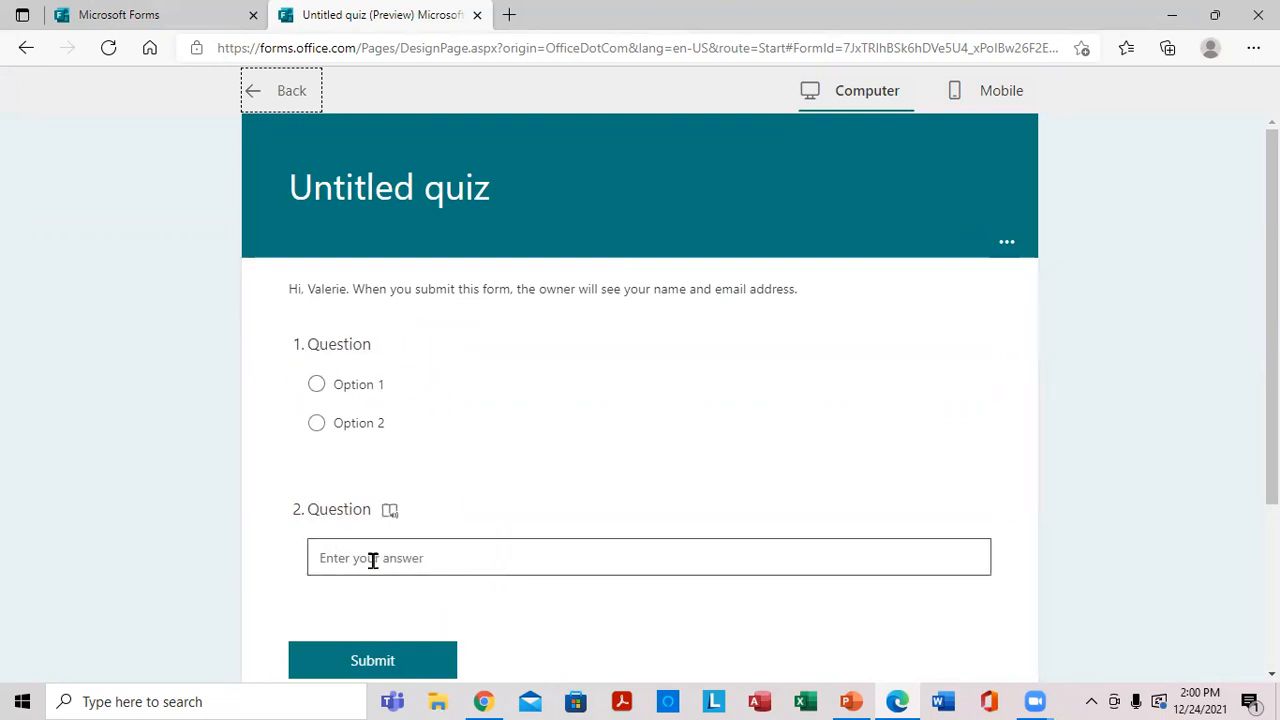
pyautogui.click(1002, 91)
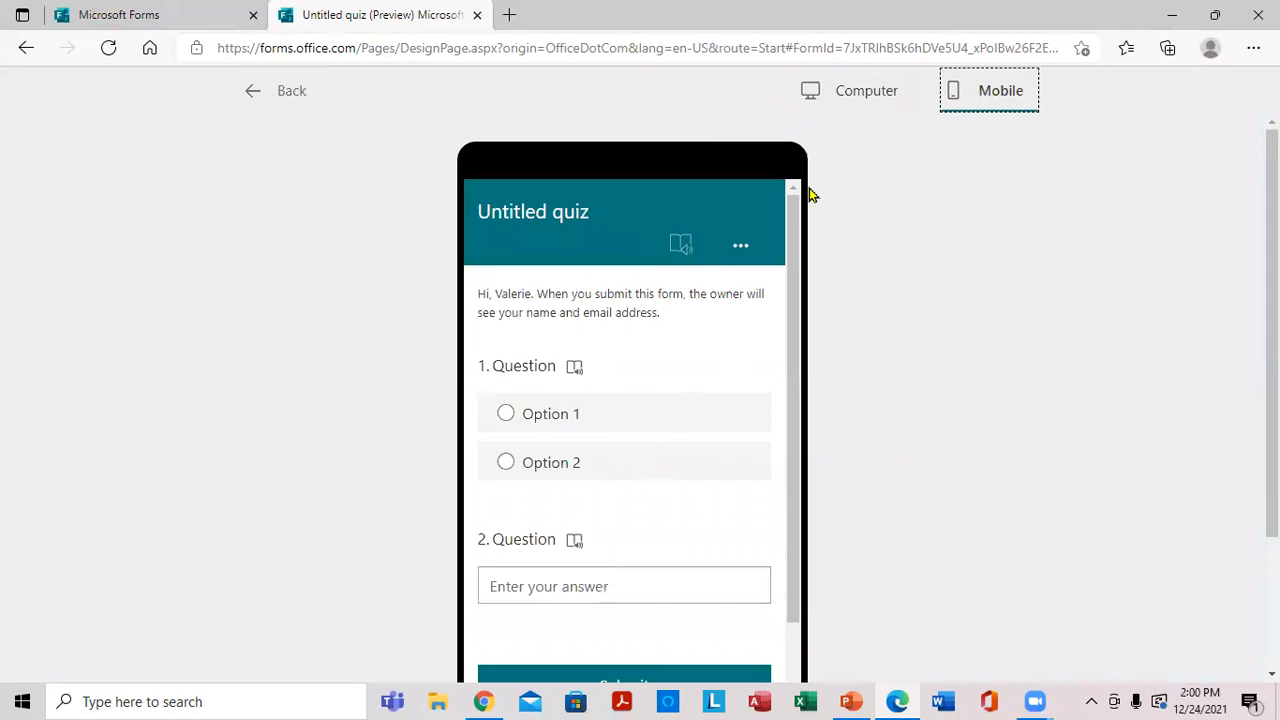
pyautogui.click(254, 91)
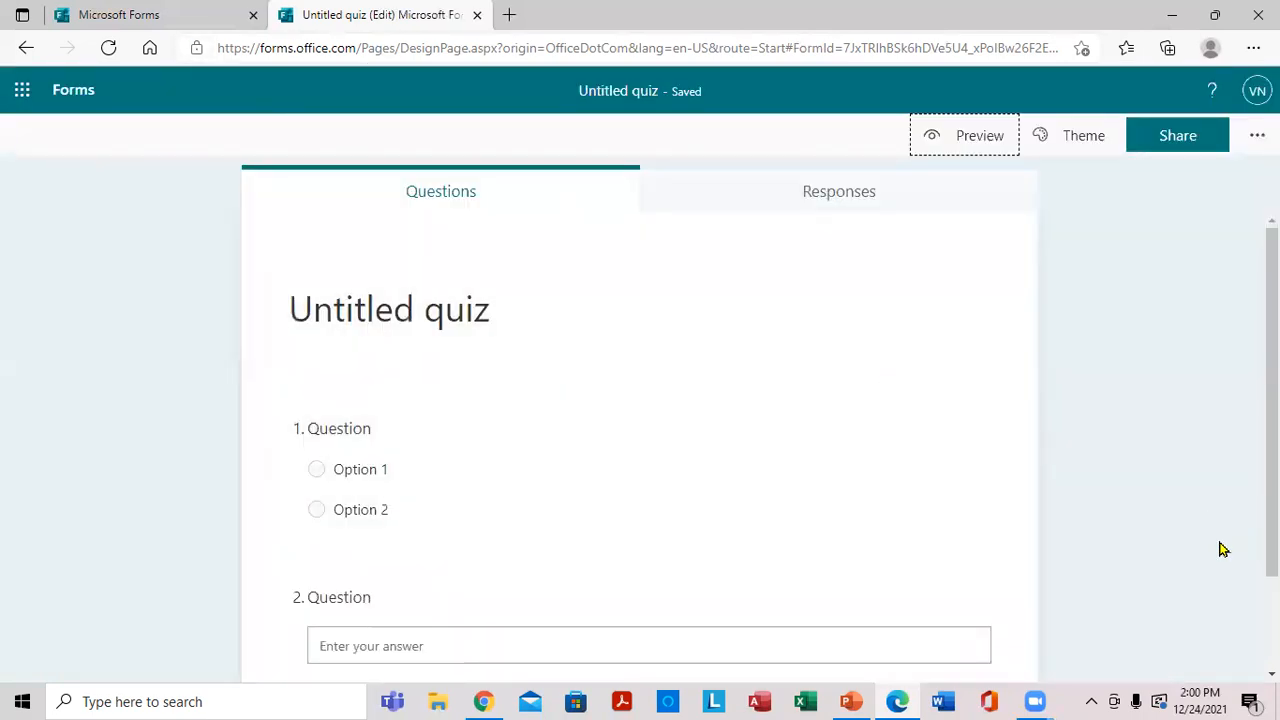
# Add a Rating question as the third question, keeping 5 levels and setting its symbol to Number.
pyautogui.scroll(-2, 640, 450)
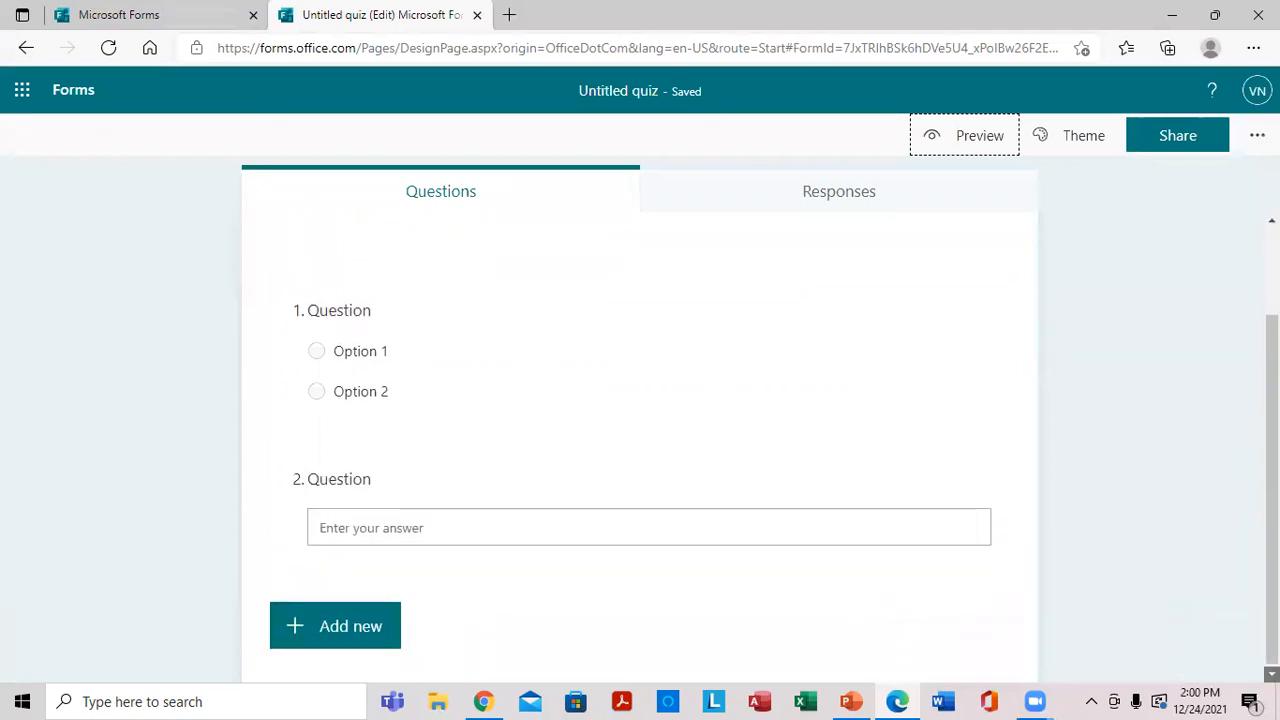
pyautogui.click(379, 632)
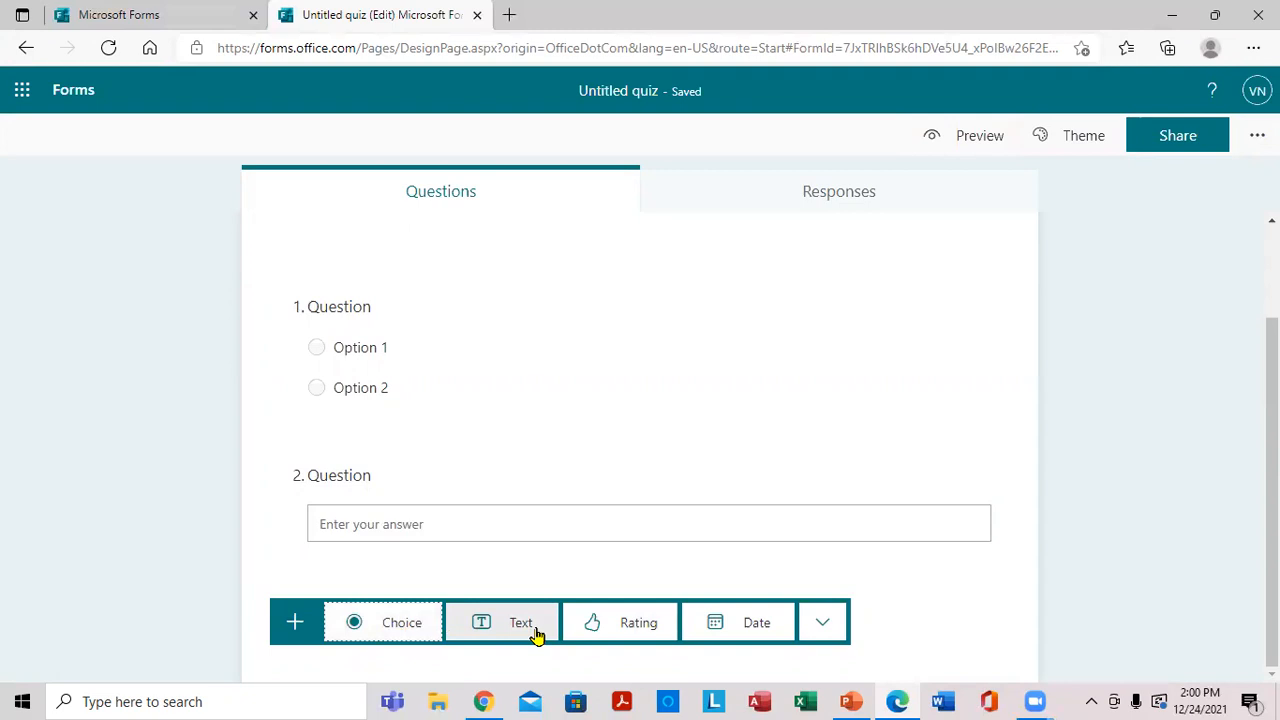
pyautogui.click(625, 620)
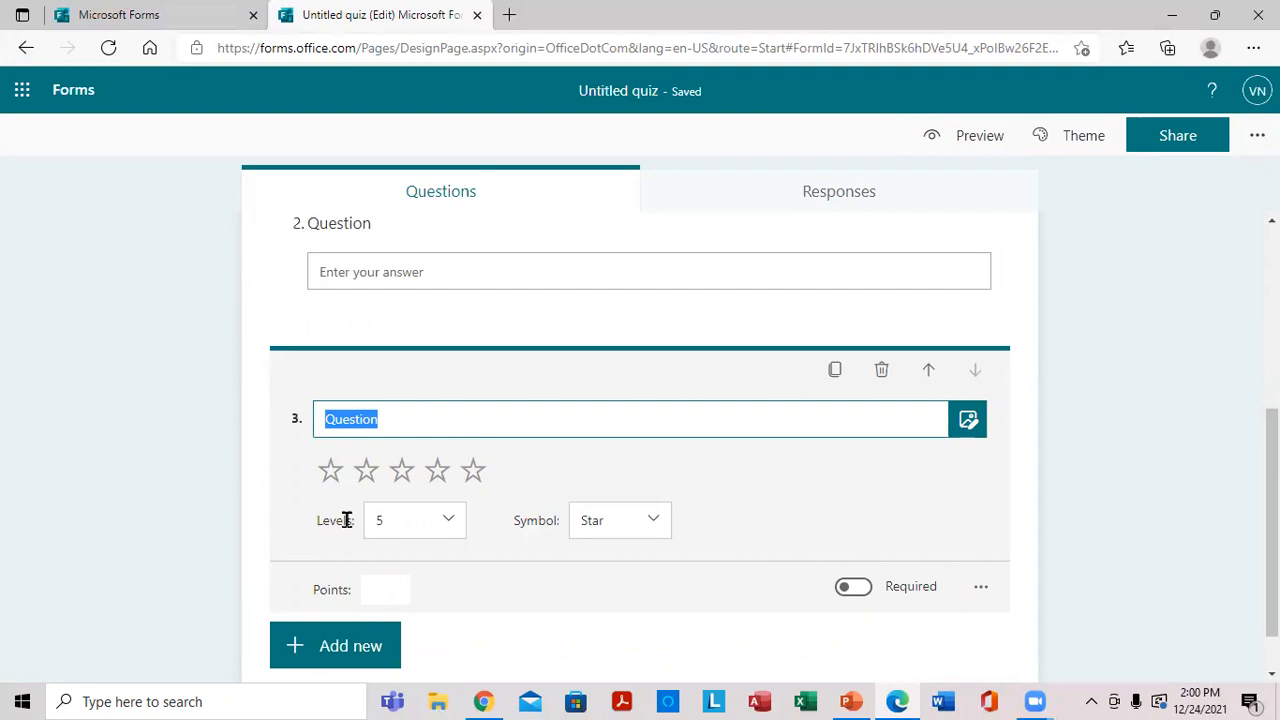
pyautogui.click(446, 522)
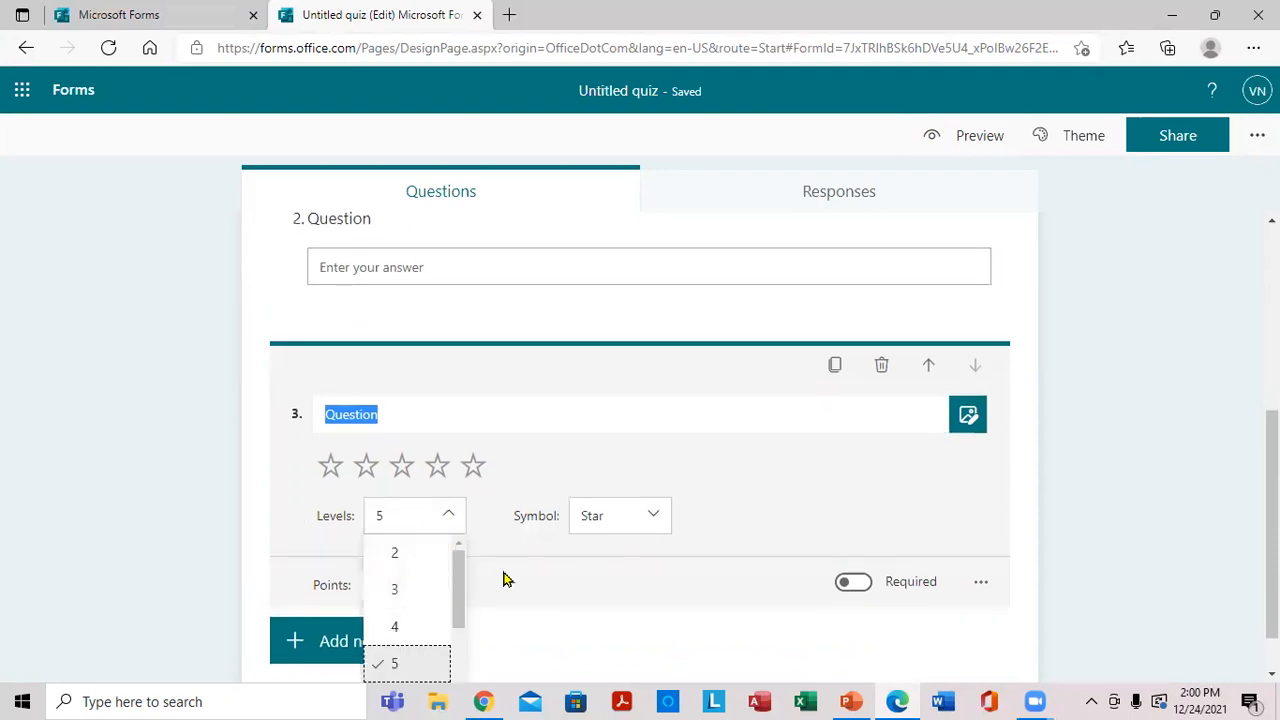
pyautogui.click(656, 523)
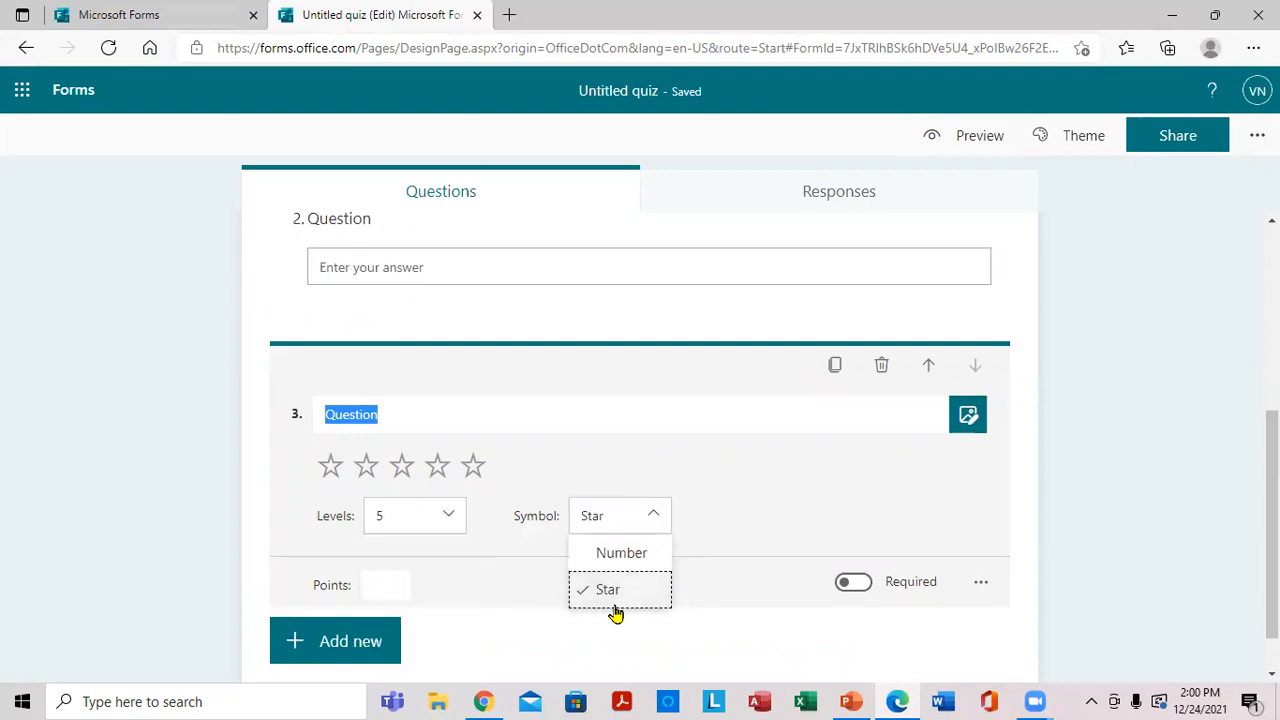
pyautogui.click(634, 551)
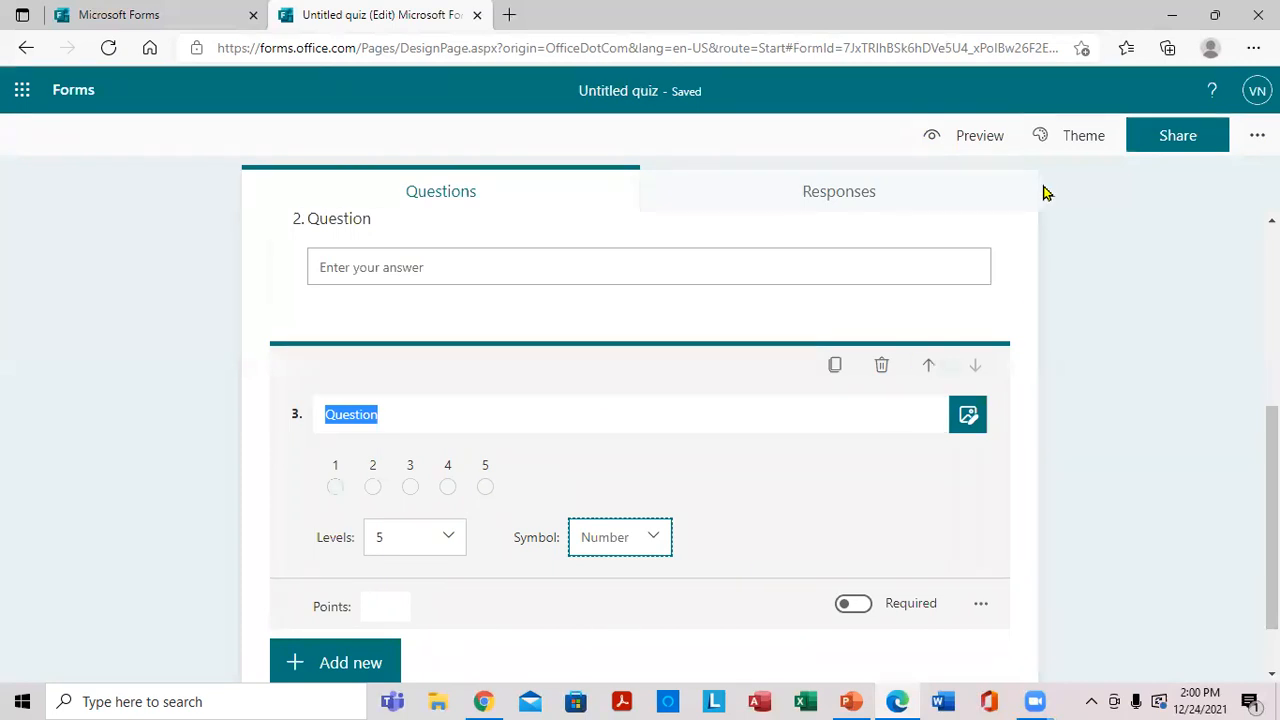
# Preview the quiz with the numbered Rating question in the computer and mobile layouts, looking through all three questions.
pyautogui.click(996, 135)
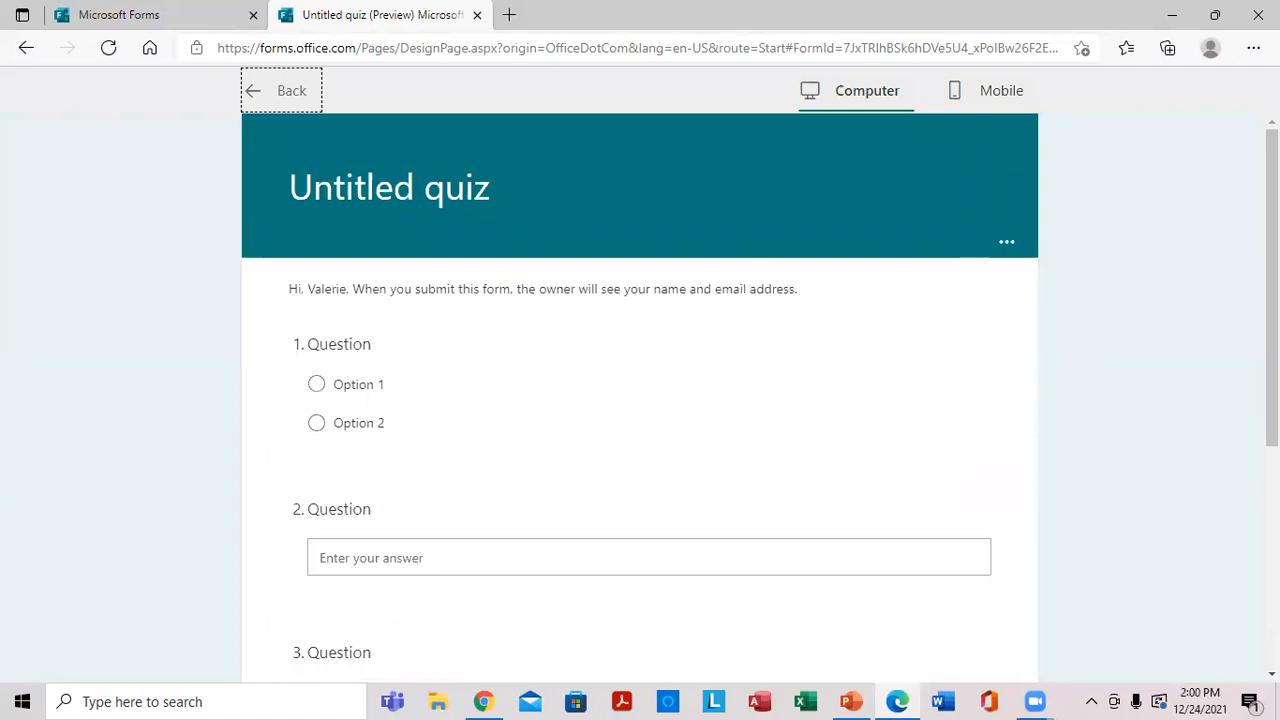
pyautogui.scroll(-2, 640, 400)
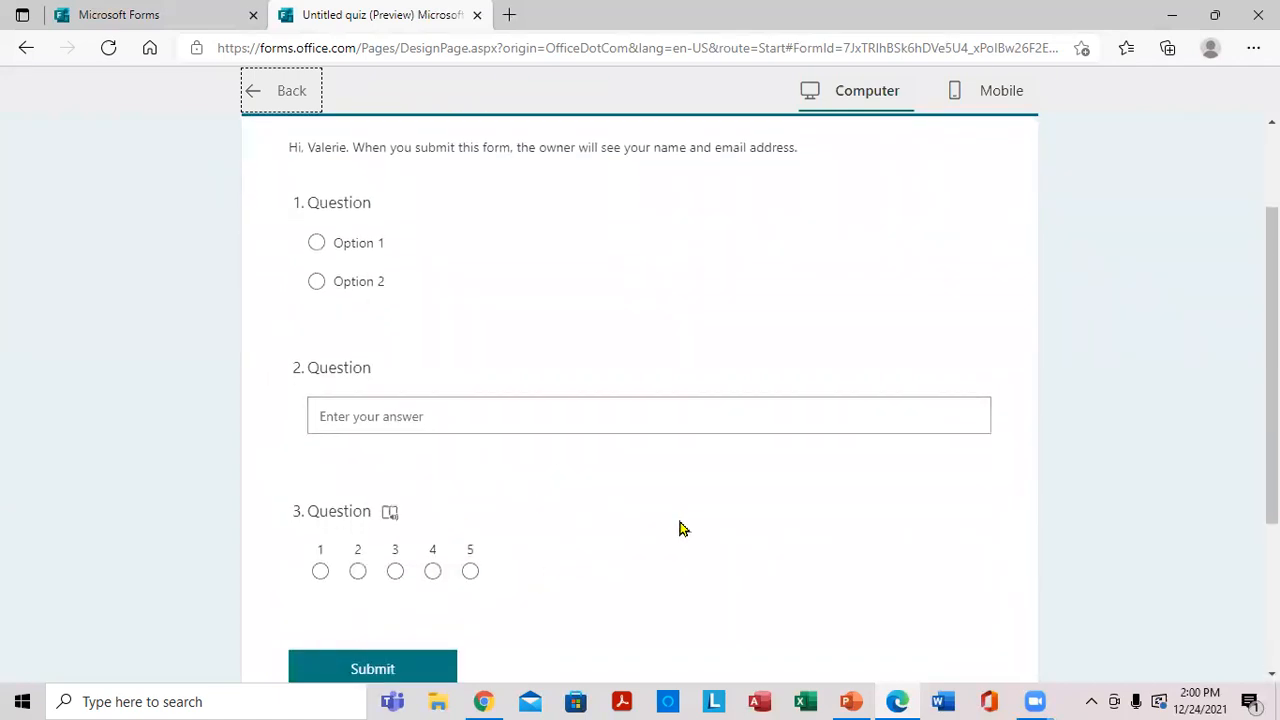
pyautogui.click(1001, 91)
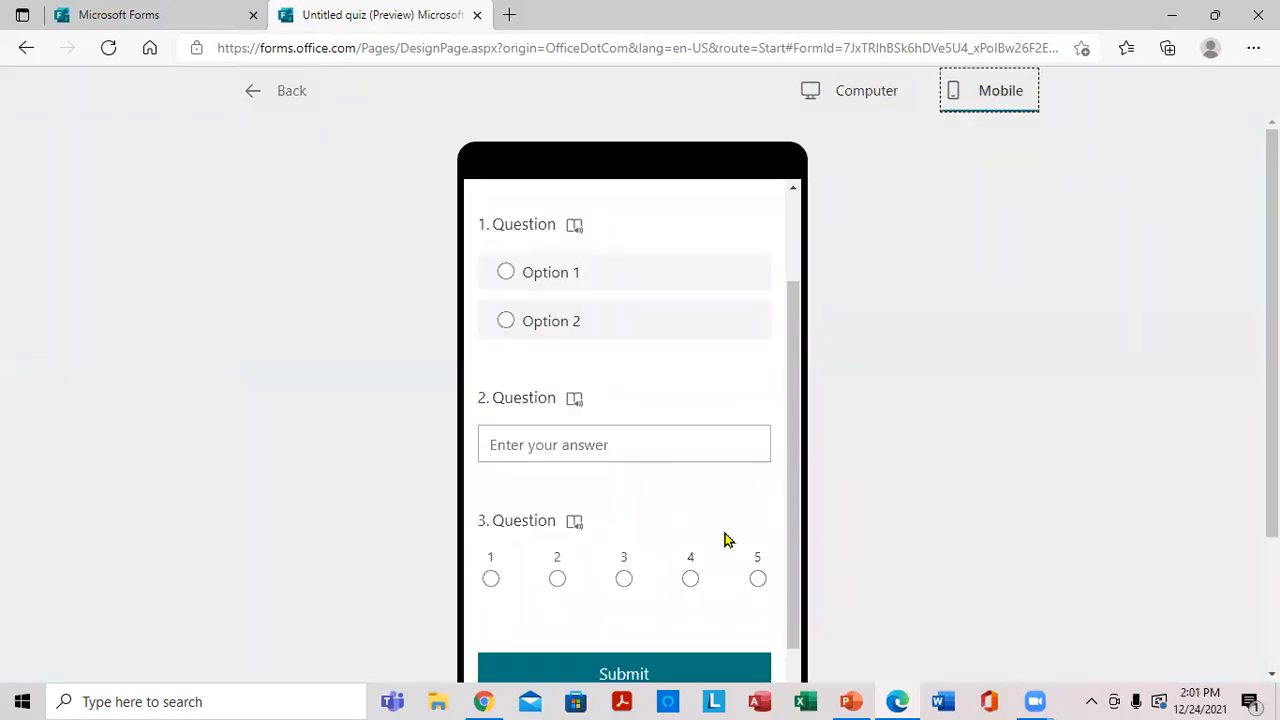
pyautogui.scroll(2, 793, 250)
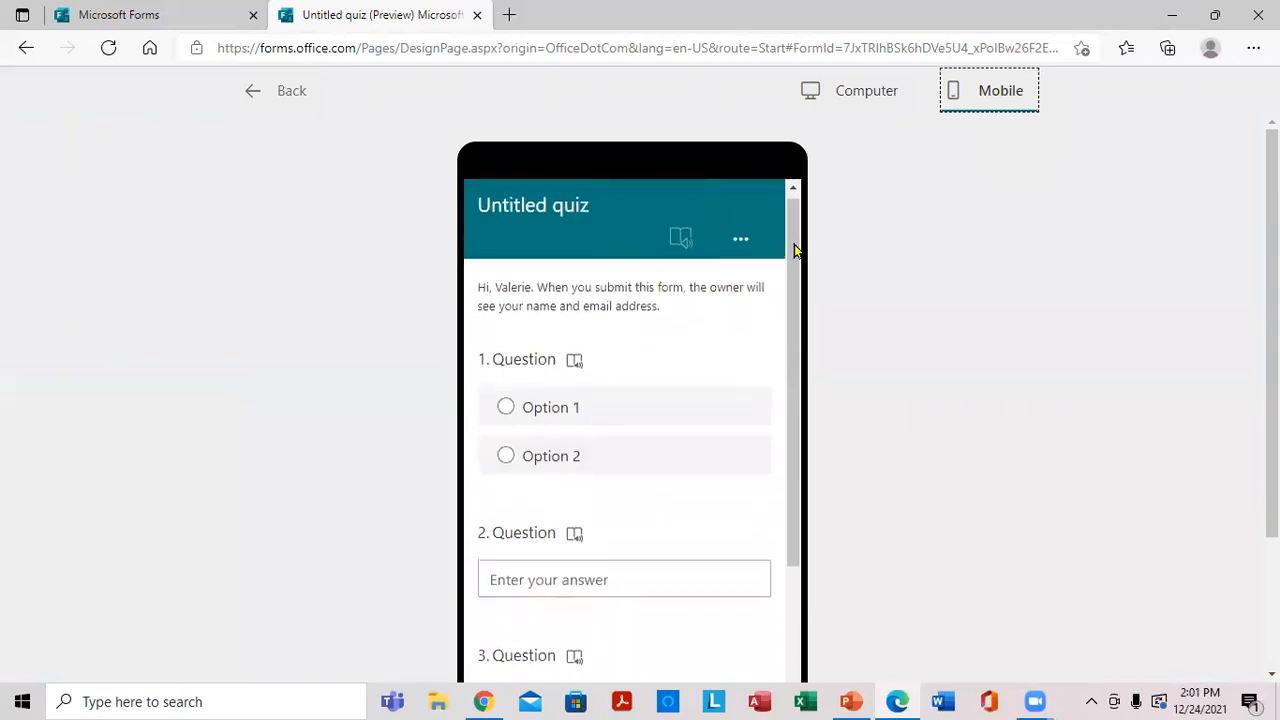
pyautogui.scroll(-3, 794, 629)
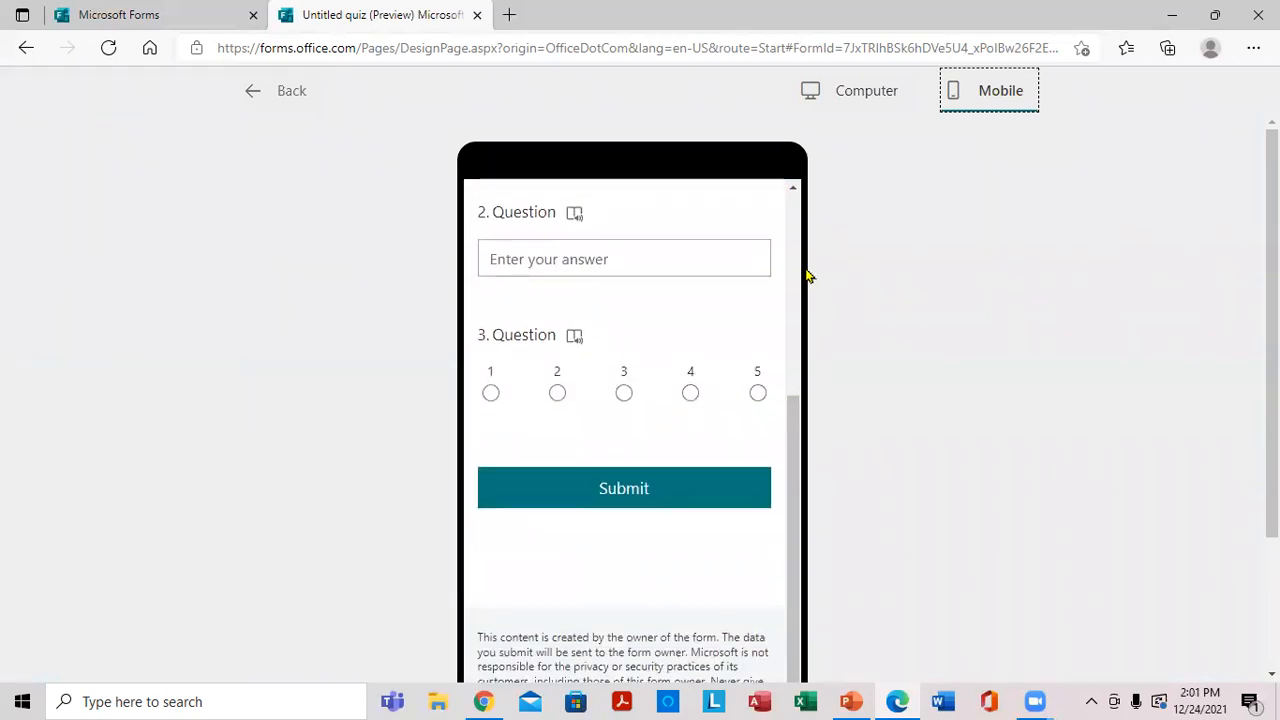
pyautogui.scroll(3, 793, 262)
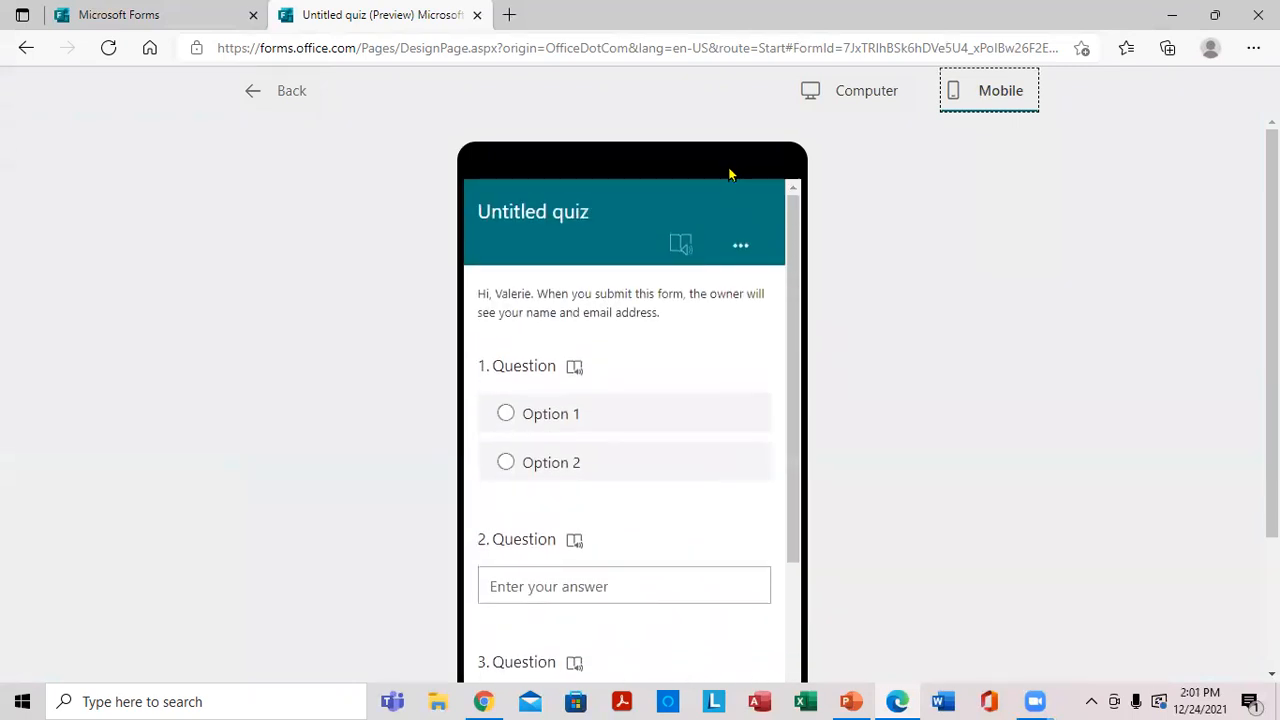
# Return to editing and add a Date question as the quiz's fourth question, below the Rating question.
pyautogui.click(256, 93)
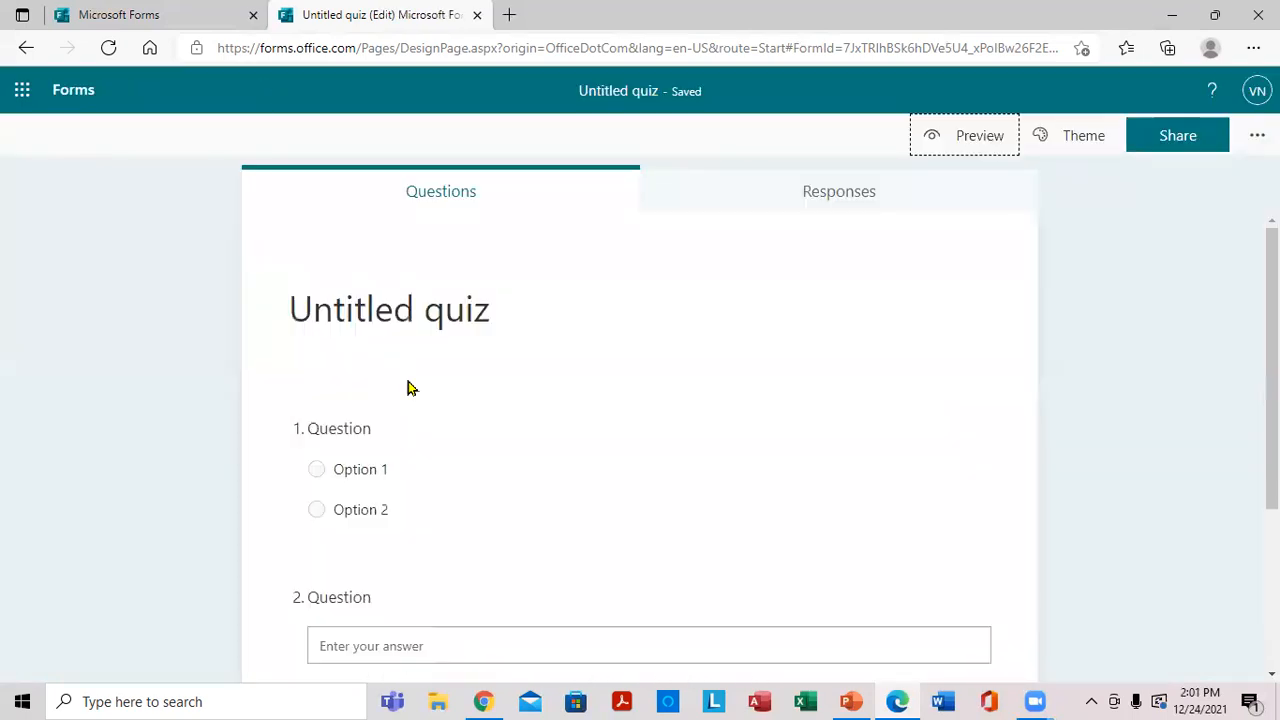
pyautogui.scroll(-3, 683, 650)
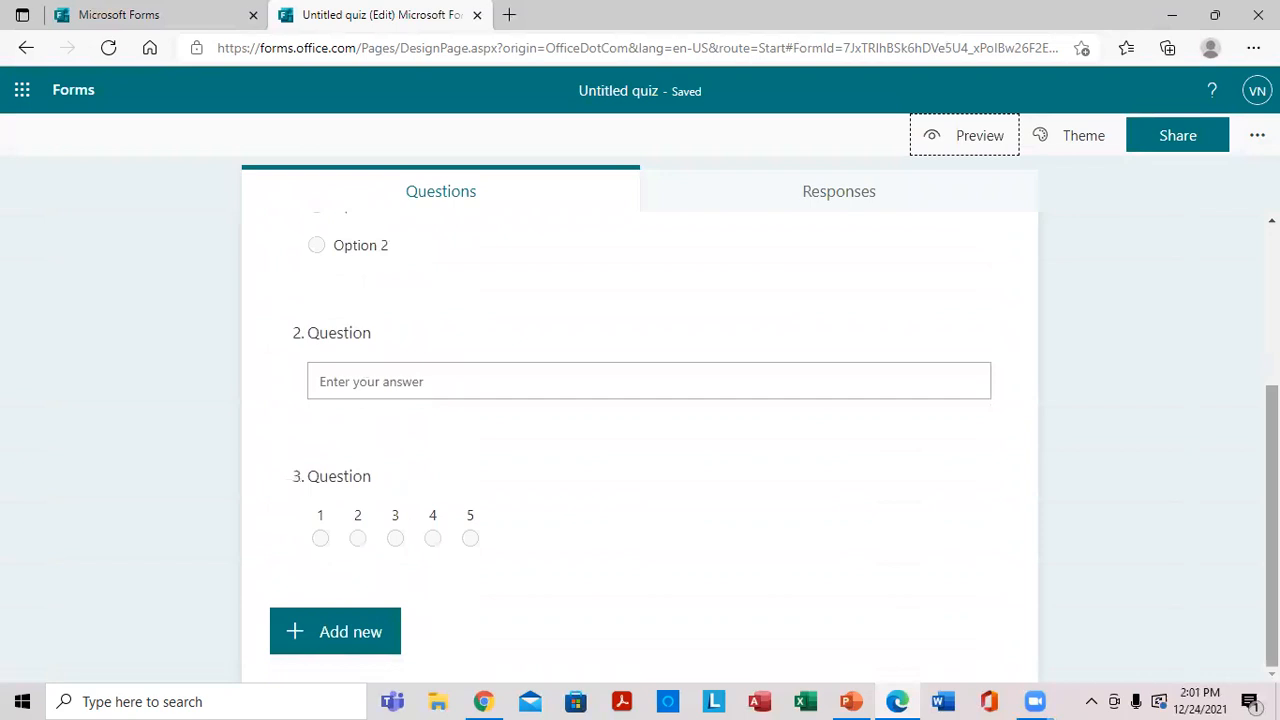
pyautogui.click(322, 627)
pyautogui.click(765, 634)
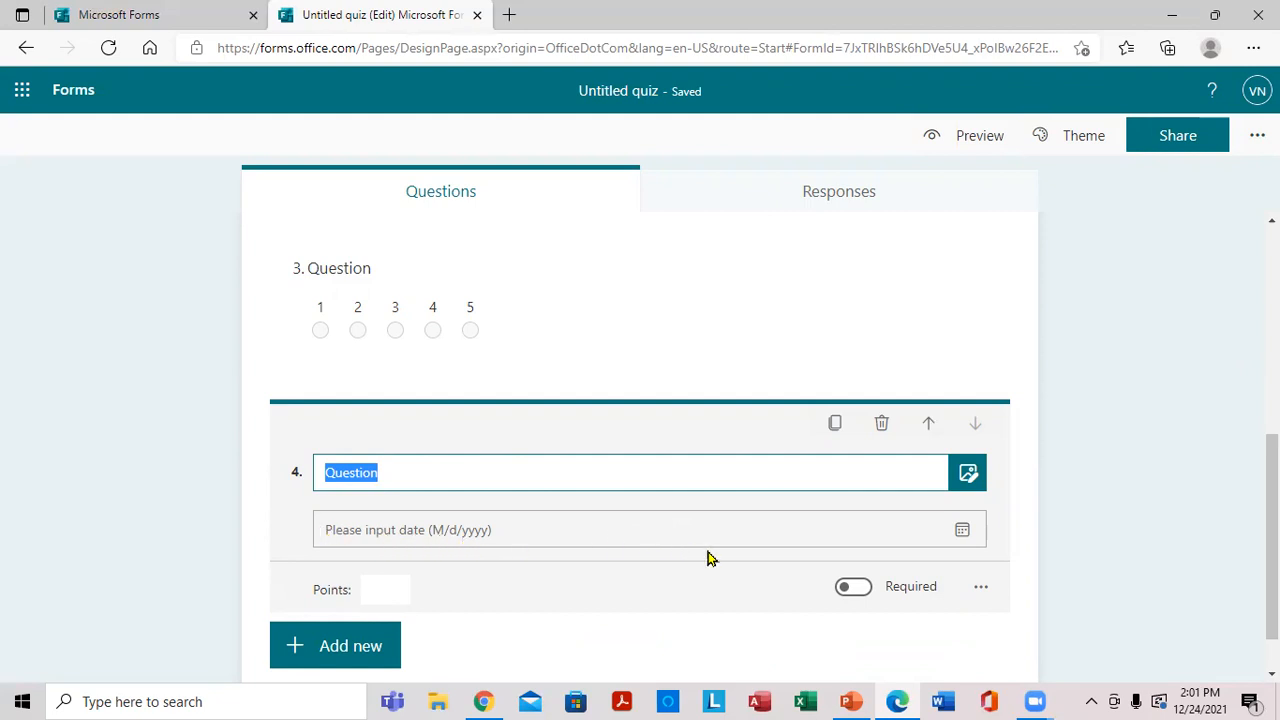
# Preview the quiz with the Date question in the computer and mobile layouts, and return to editing.
pyautogui.click(968, 136)
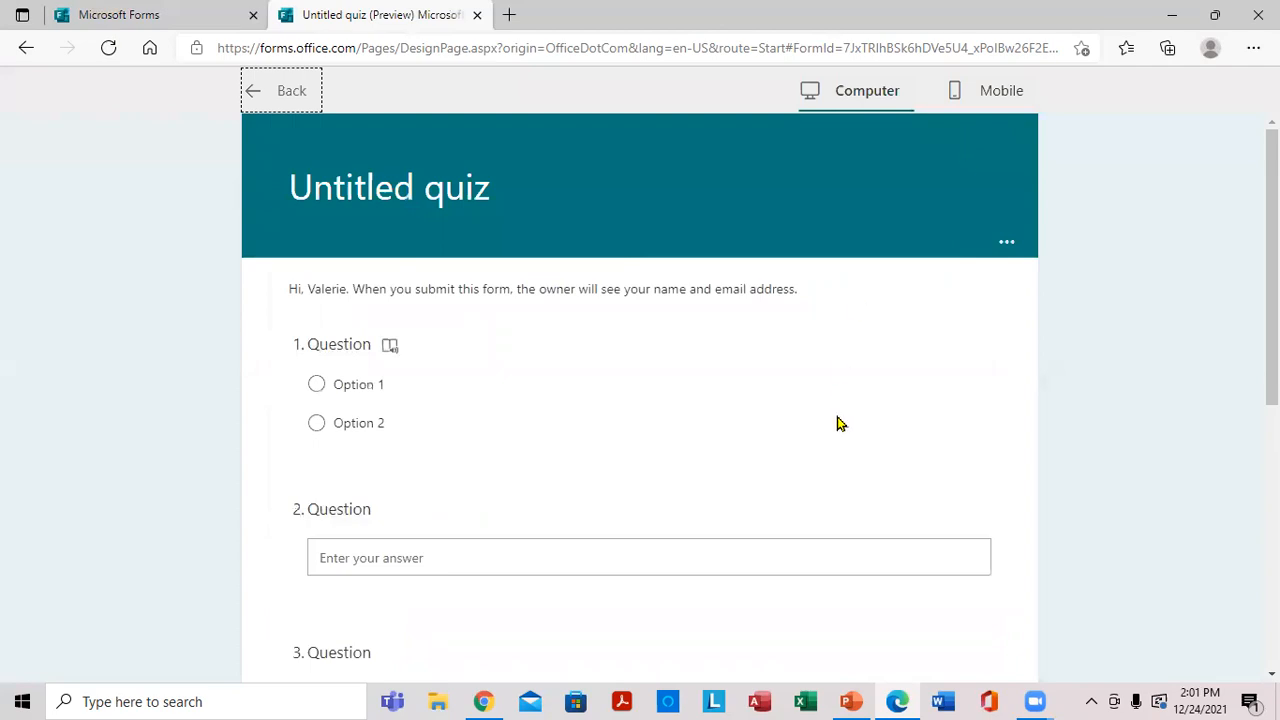
pyautogui.scroll(-4, 640, 400)
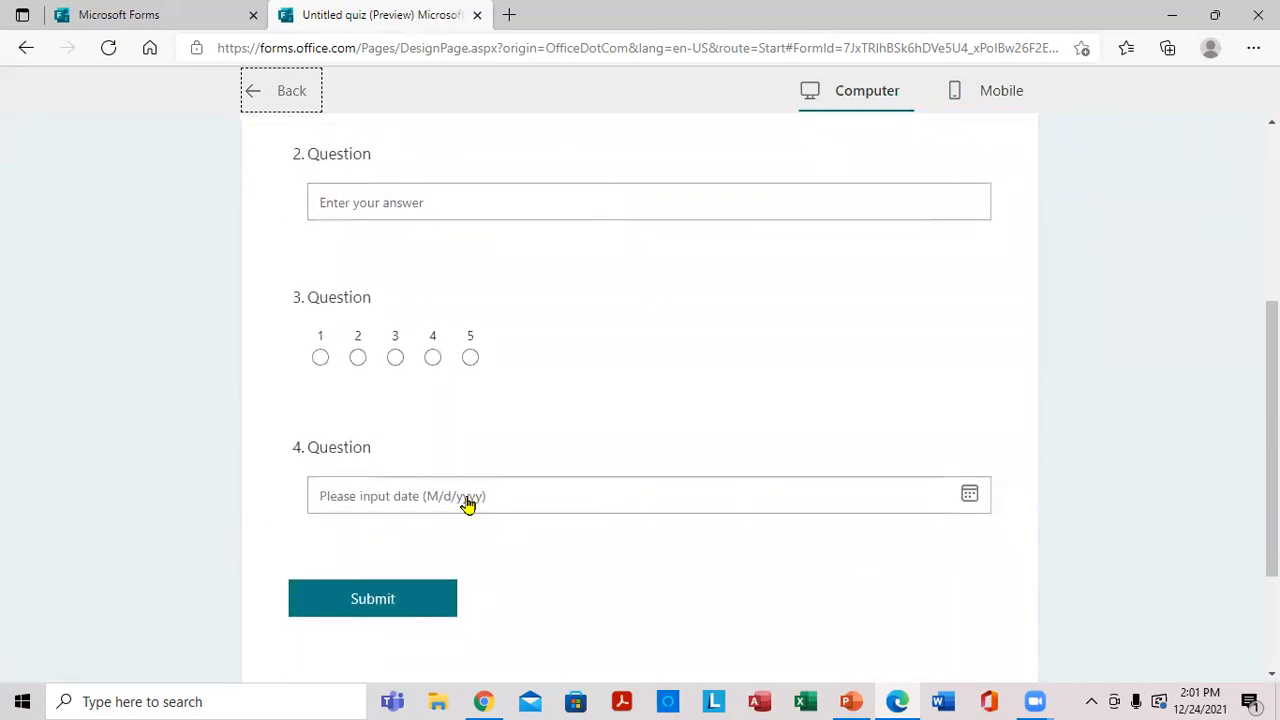
pyautogui.click(996, 92)
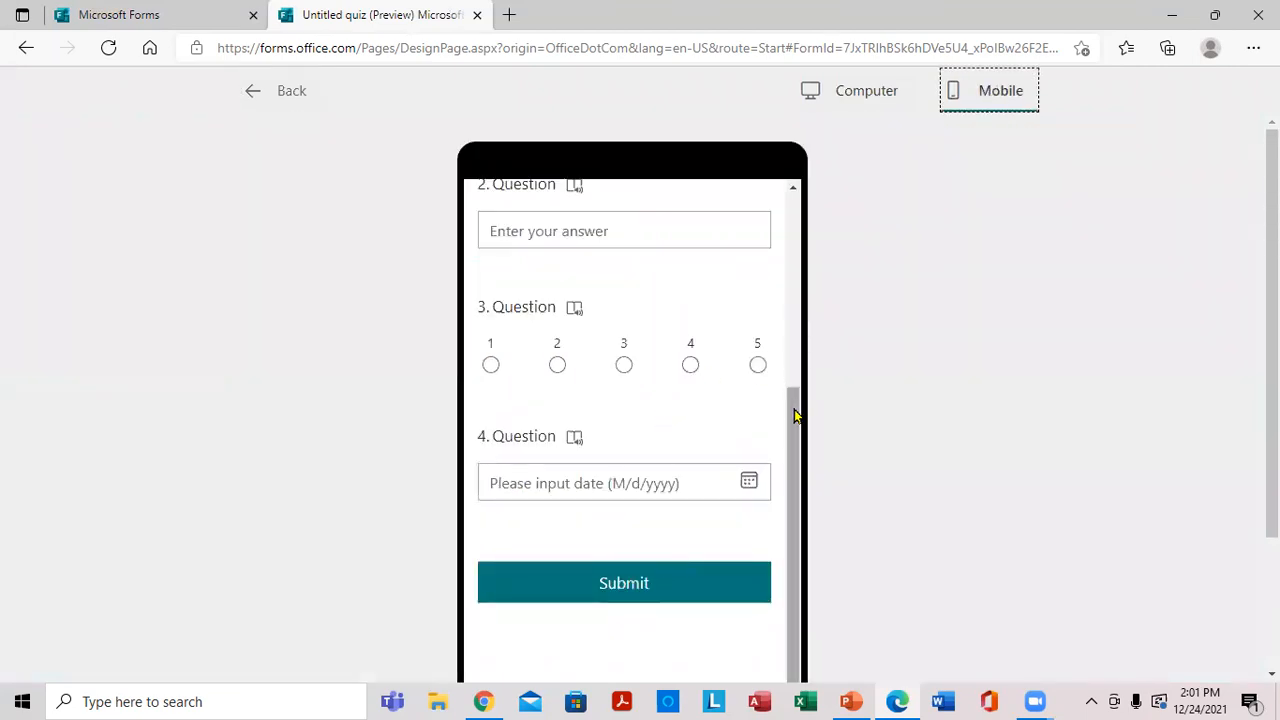
pyautogui.scroll(5, 700, 250)
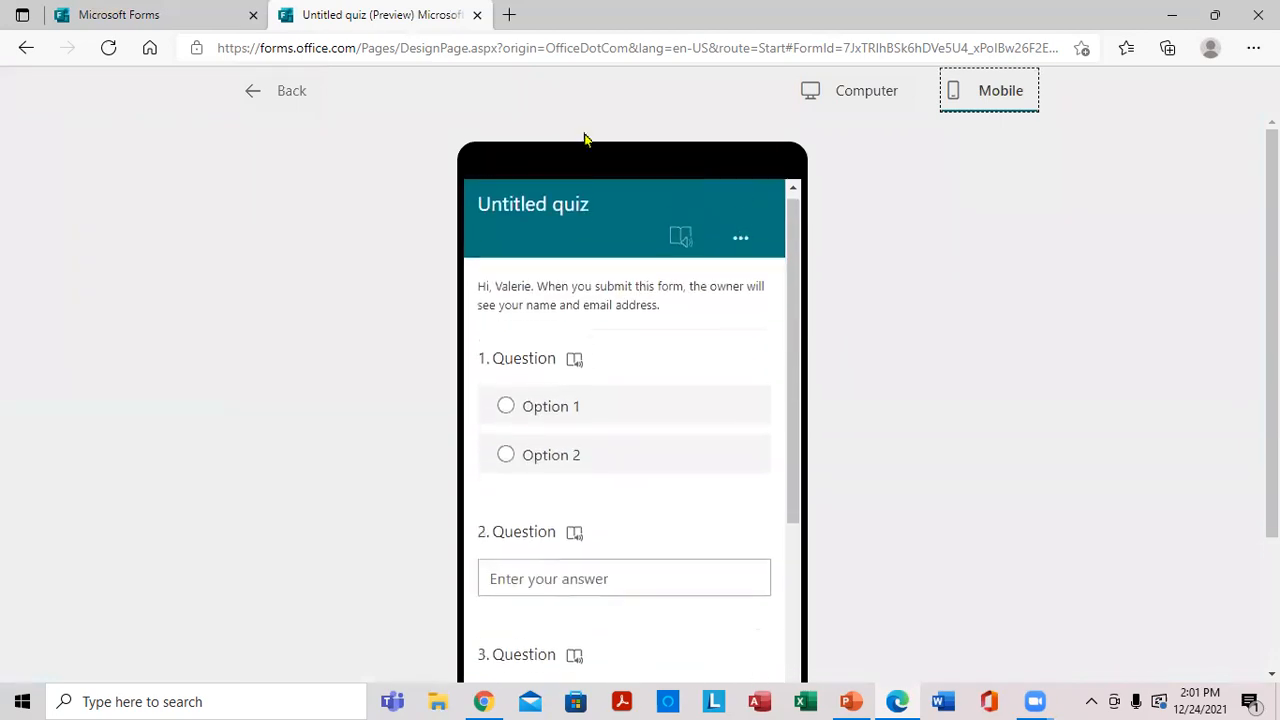
pyautogui.click(252, 91)
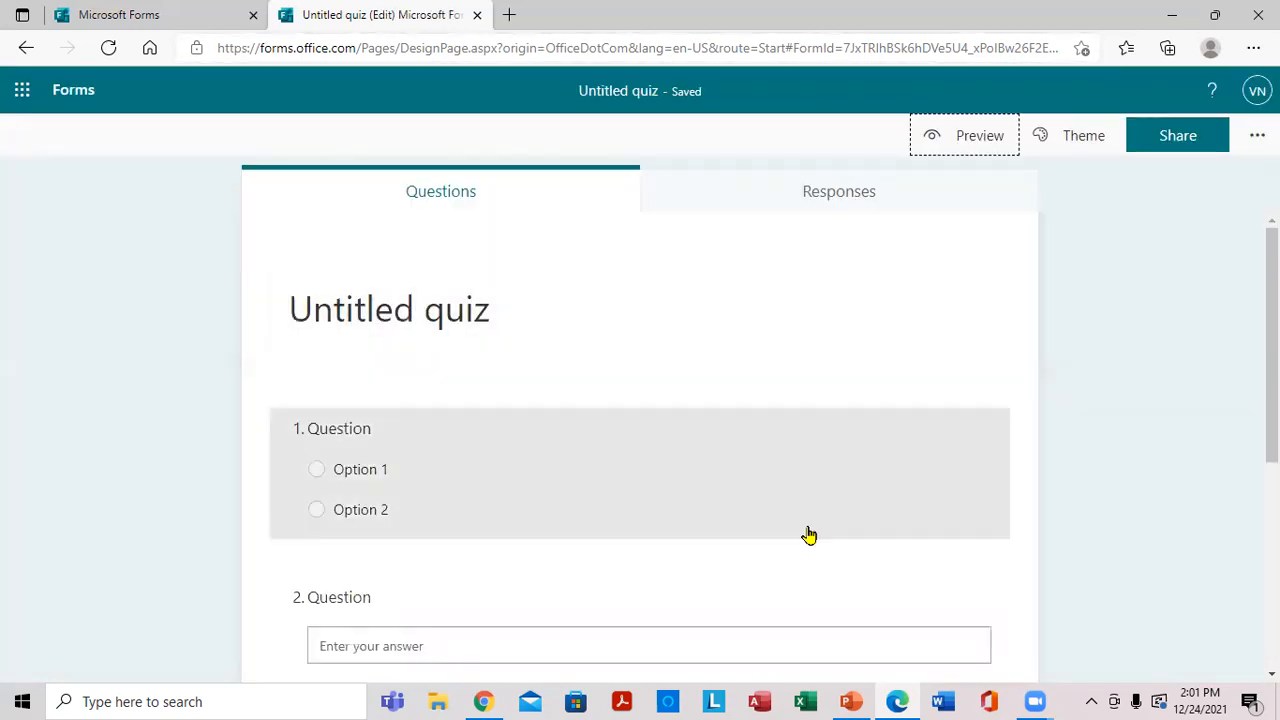
# Add a Text question as the fifth question, below the Date question.
pyautogui.scroll(-4, 640, 420)
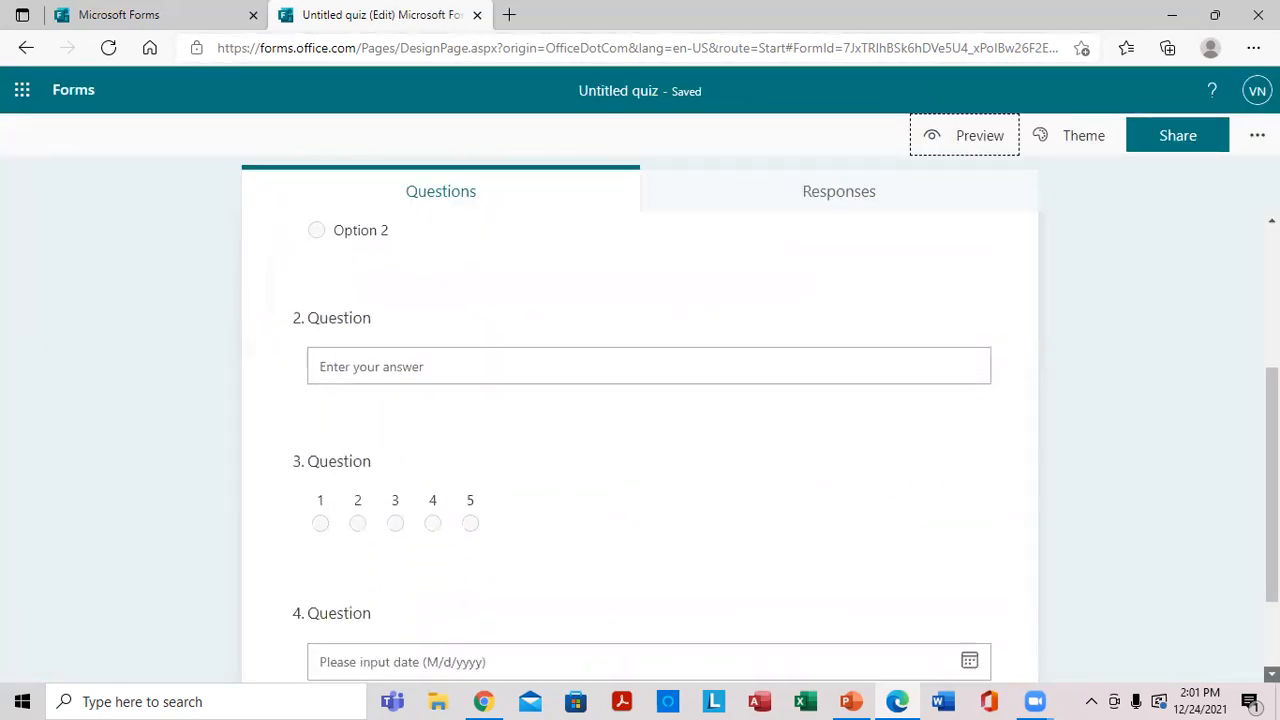
pyautogui.click(350, 632)
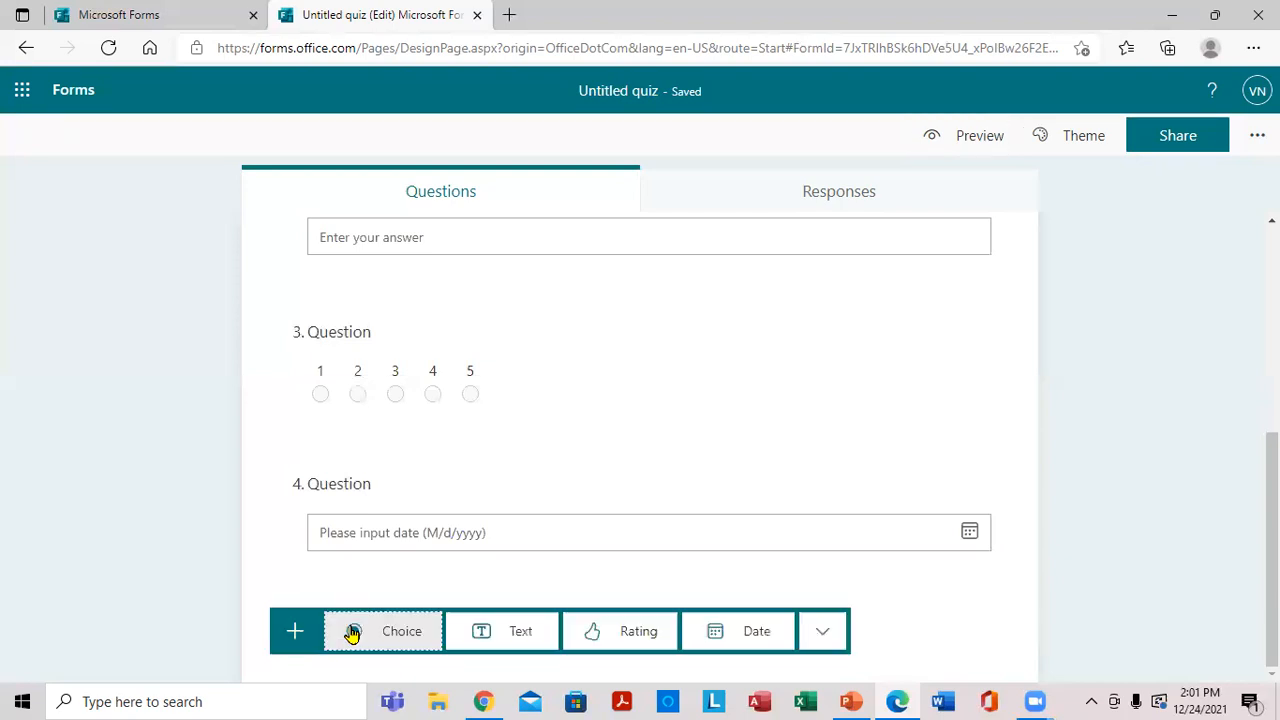
pyautogui.click(502, 628)
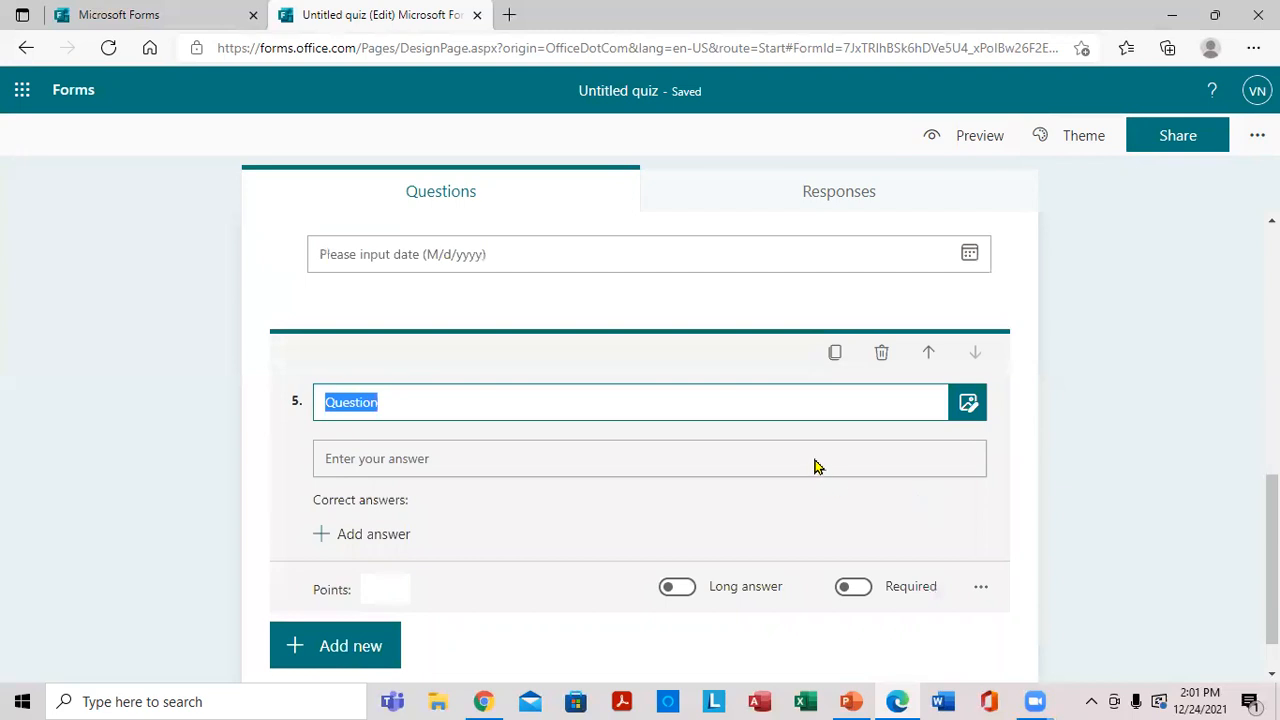
# Search Bing images for "apple" from question 5's media options and browse the pictures.
pyautogui.click(976, 412)
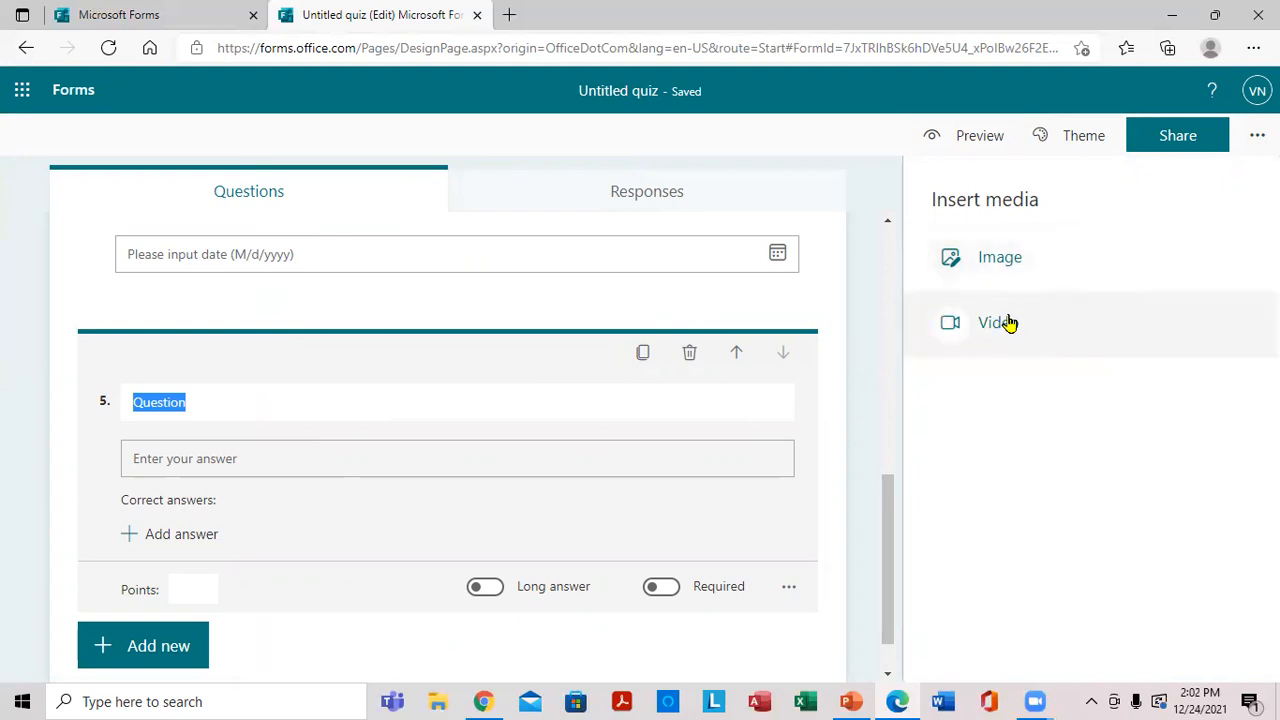
pyautogui.click(985, 254)
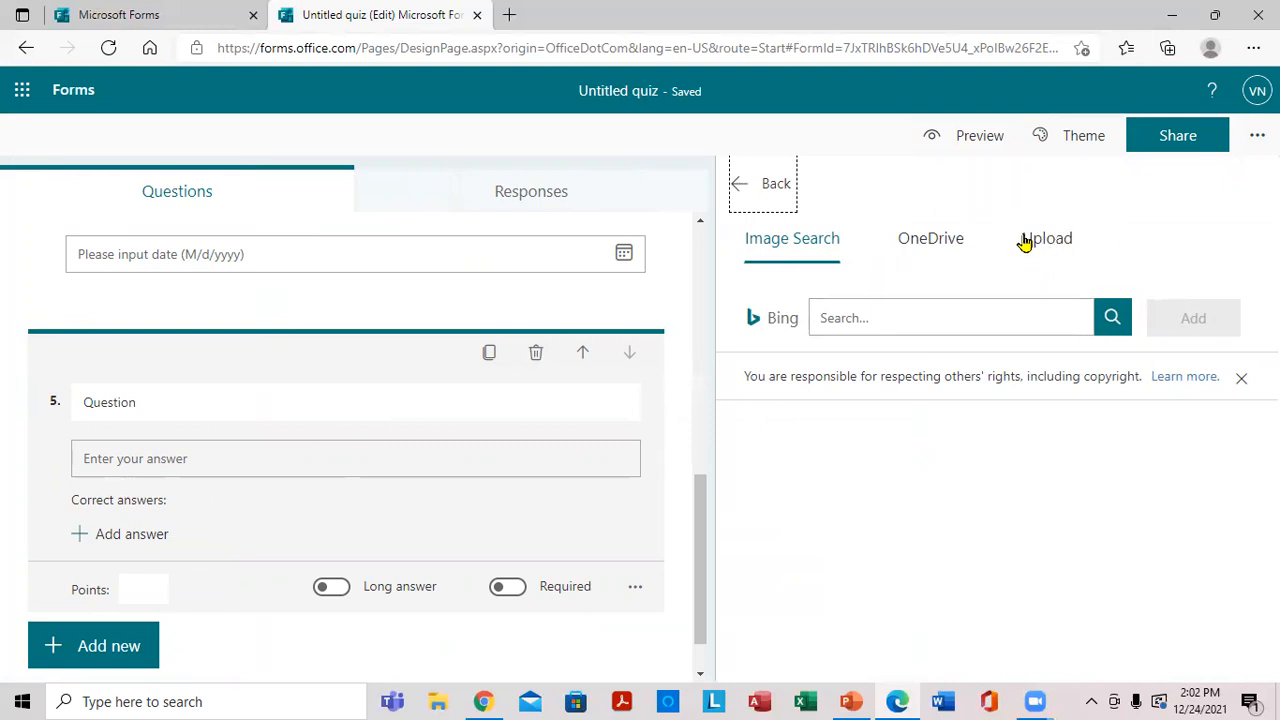
pyautogui.click(911, 328)
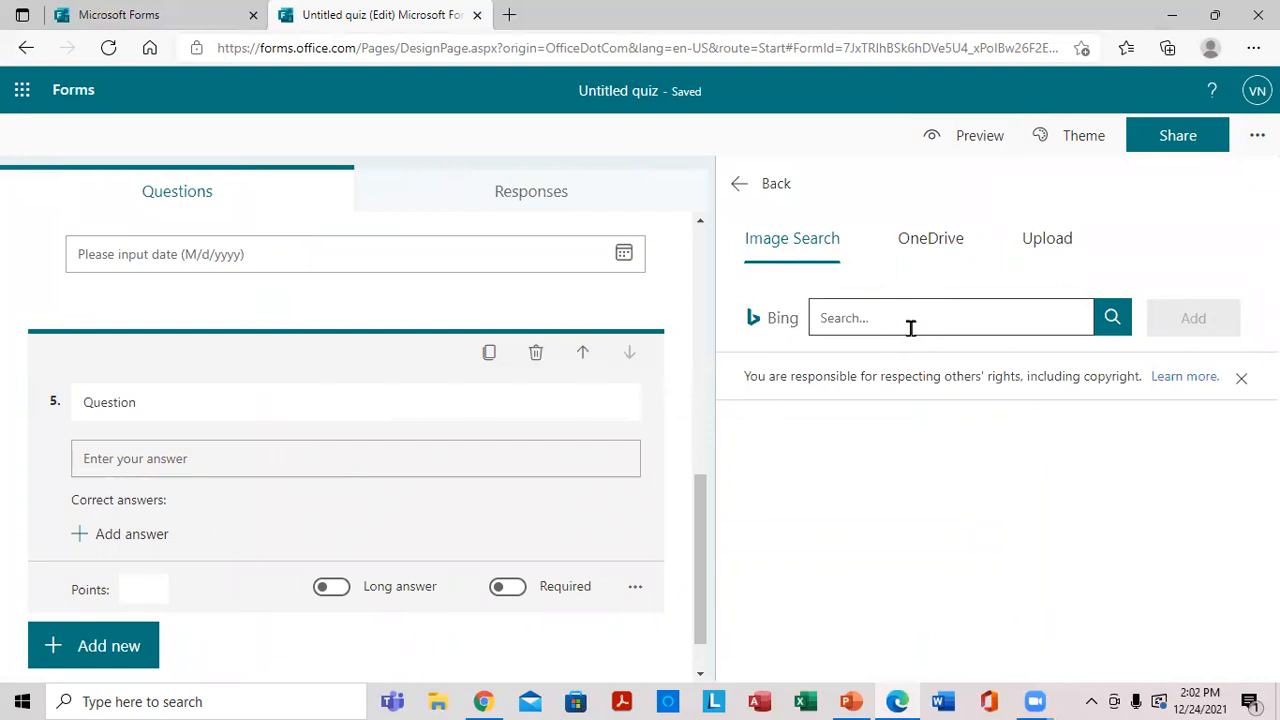
pyautogui.write('apple')
pyautogui.click(1103, 312)
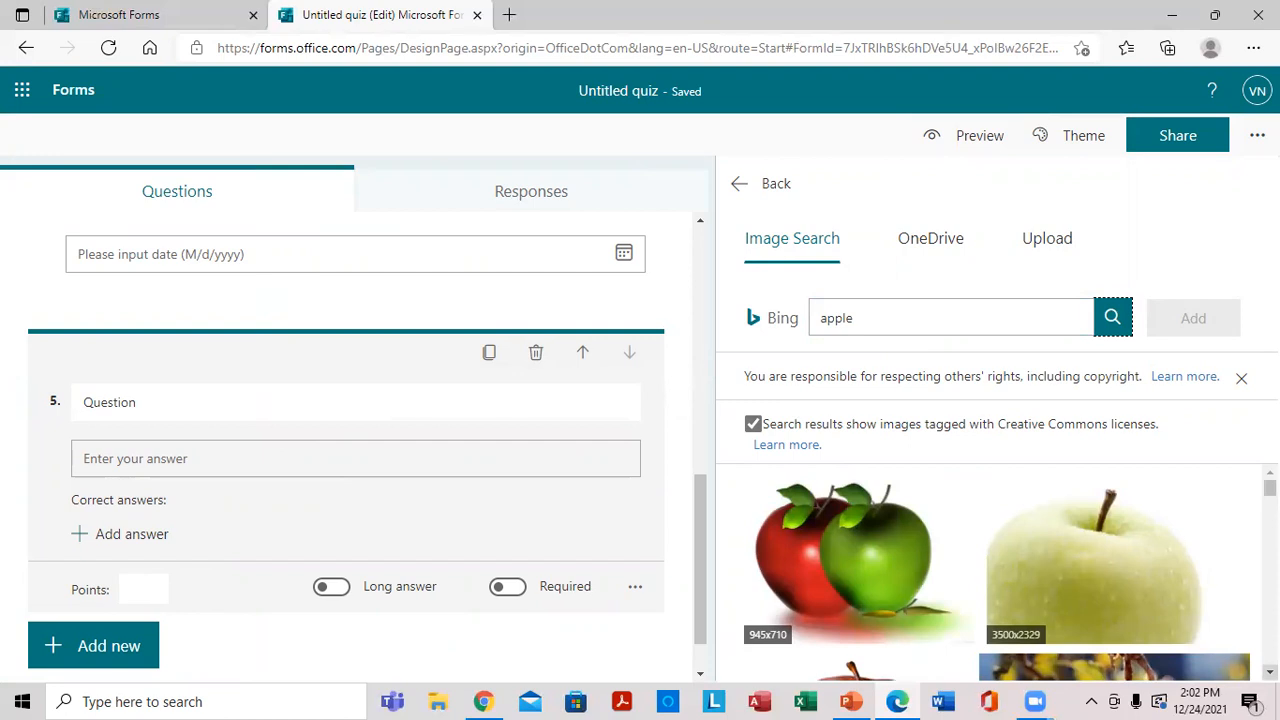
pyautogui.scroll(-3, 997, 572)
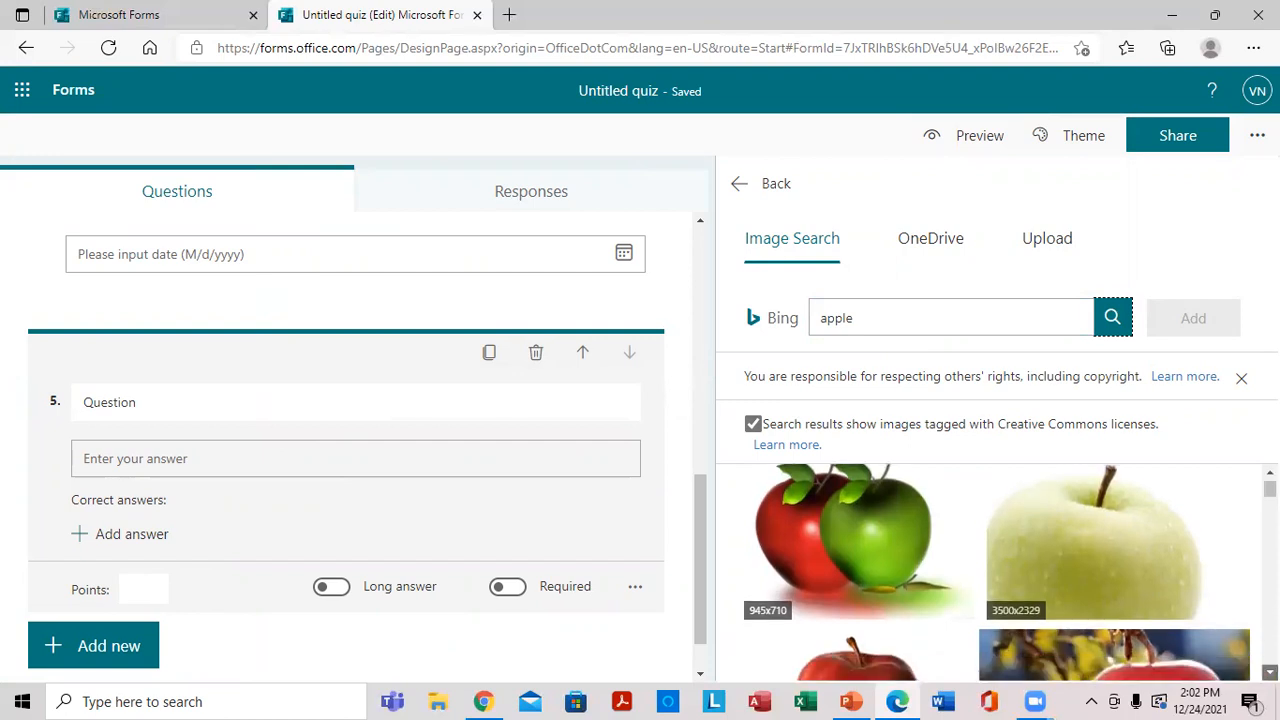
pyautogui.scroll(-5, 997, 572)
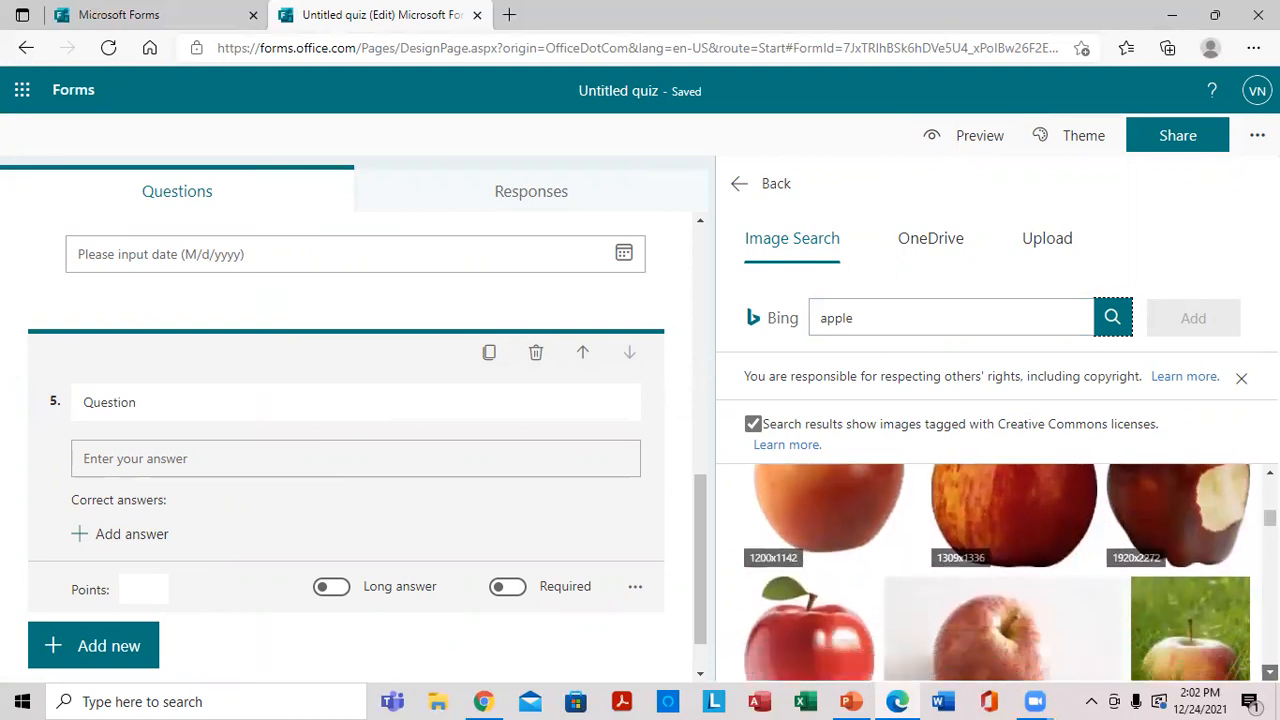
# Clear the image search and look at question 5's option for inserting a video by URL, returning to the media choices.
pyautogui.click(871, 320)
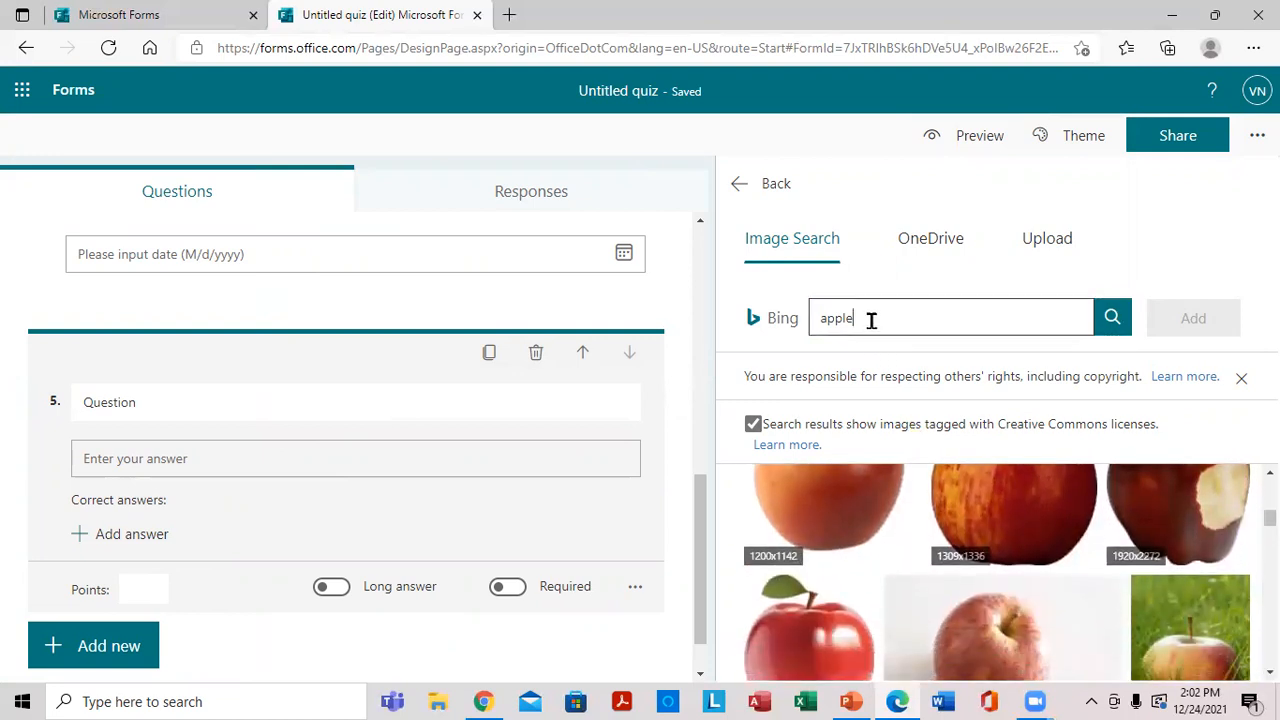
pyautogui.press('BackSpace')
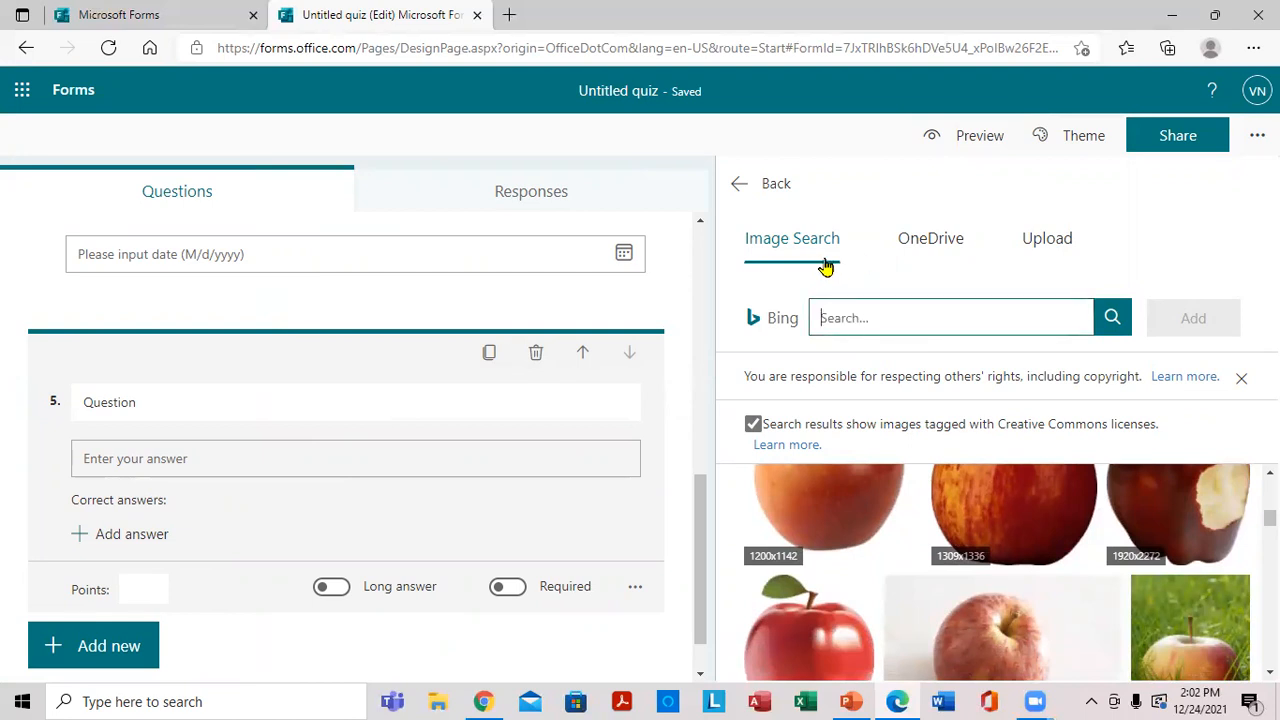
pyautogui.click(745, 184)
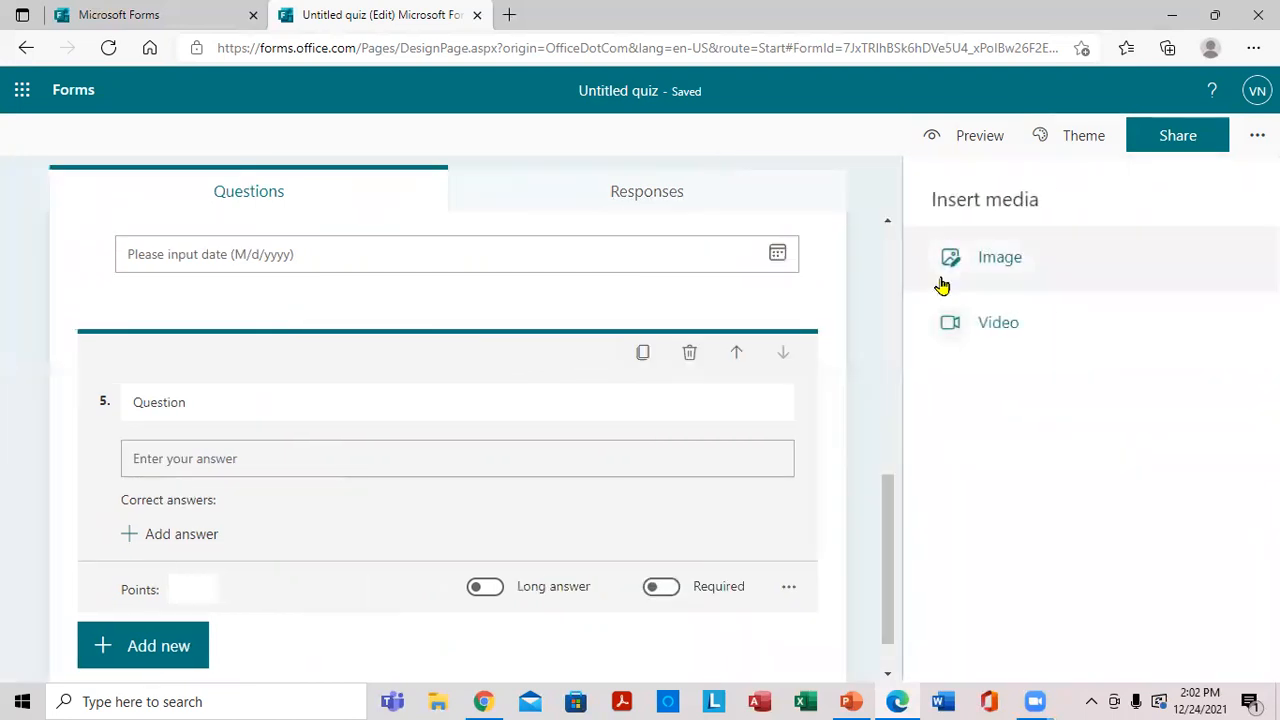
pyautogui.click(986, 323)
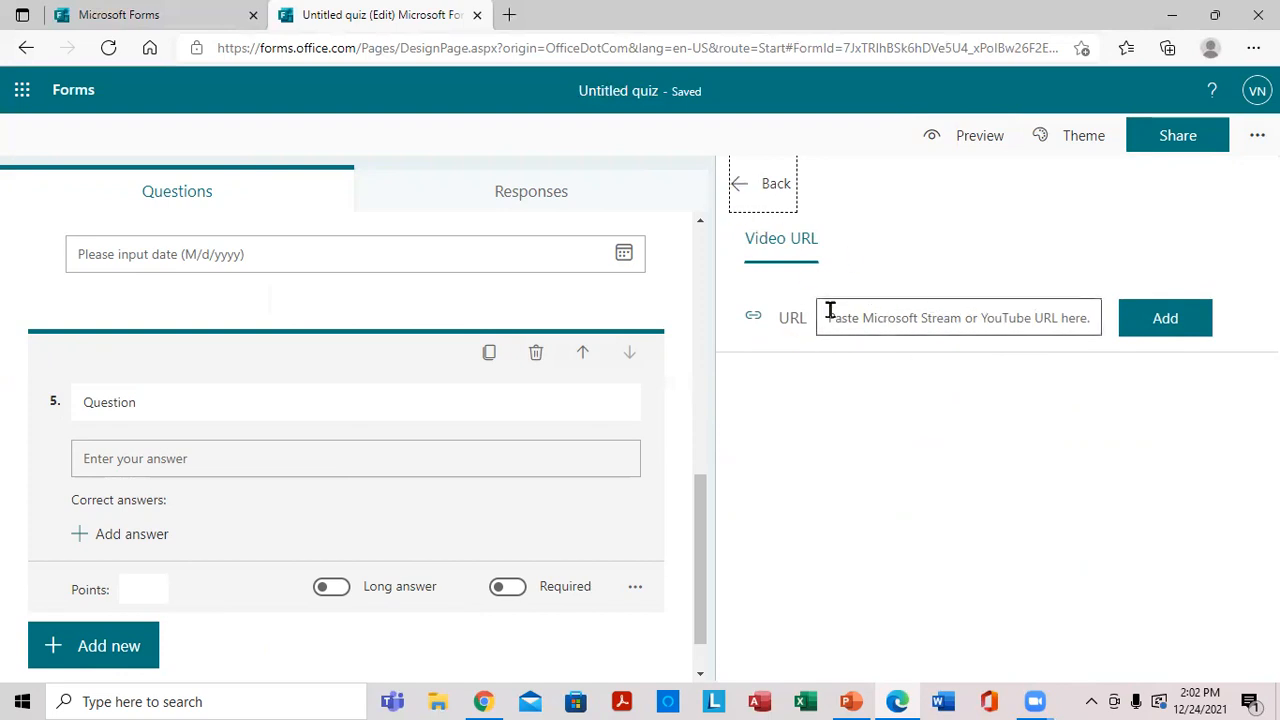
pyautogui.click(737, 184)
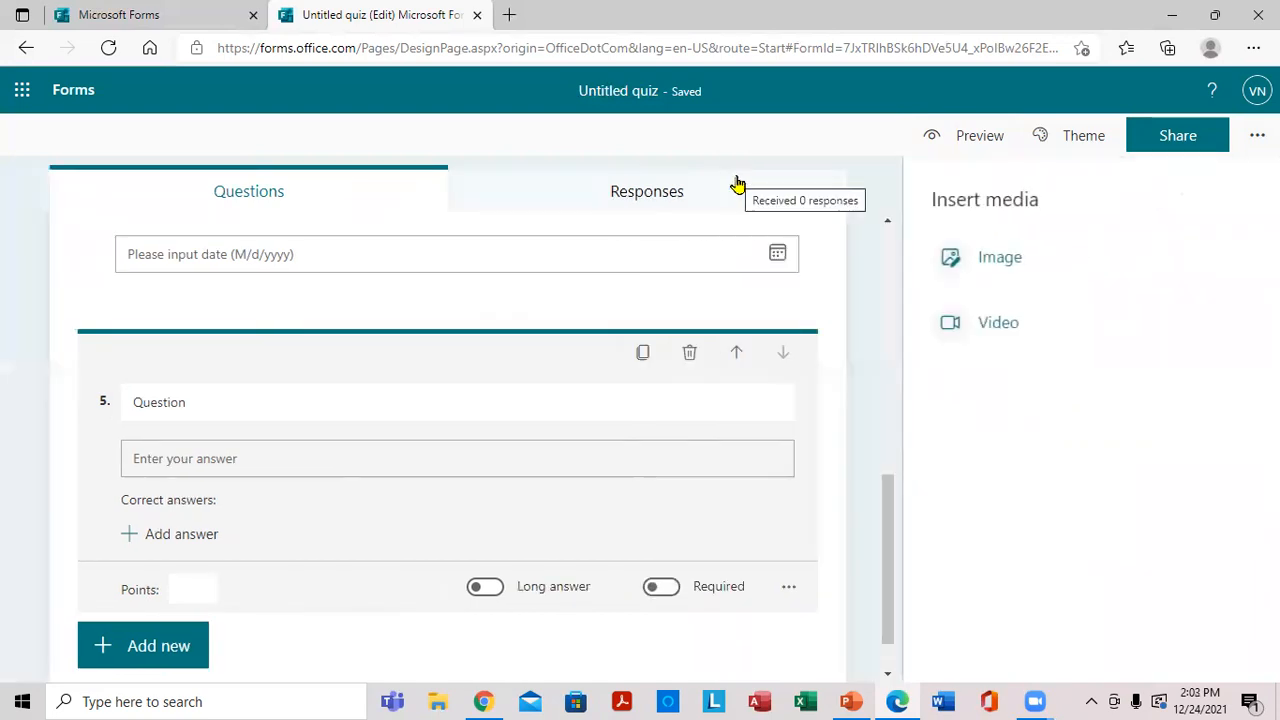
# Upload the image WIN_20210720_21_57_47_Pro from "all folder" on the Desktop into question 5.
pyautogui.click(986, 250)
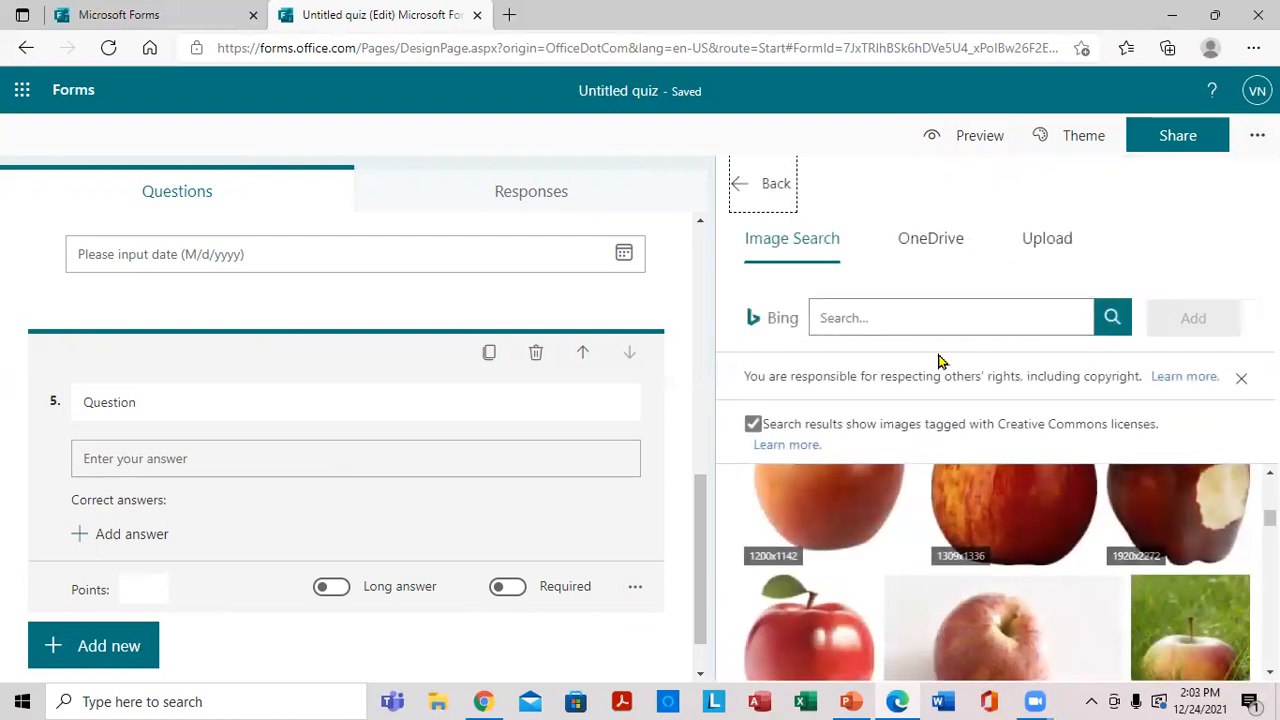
pyautogui.click(1040, 240)
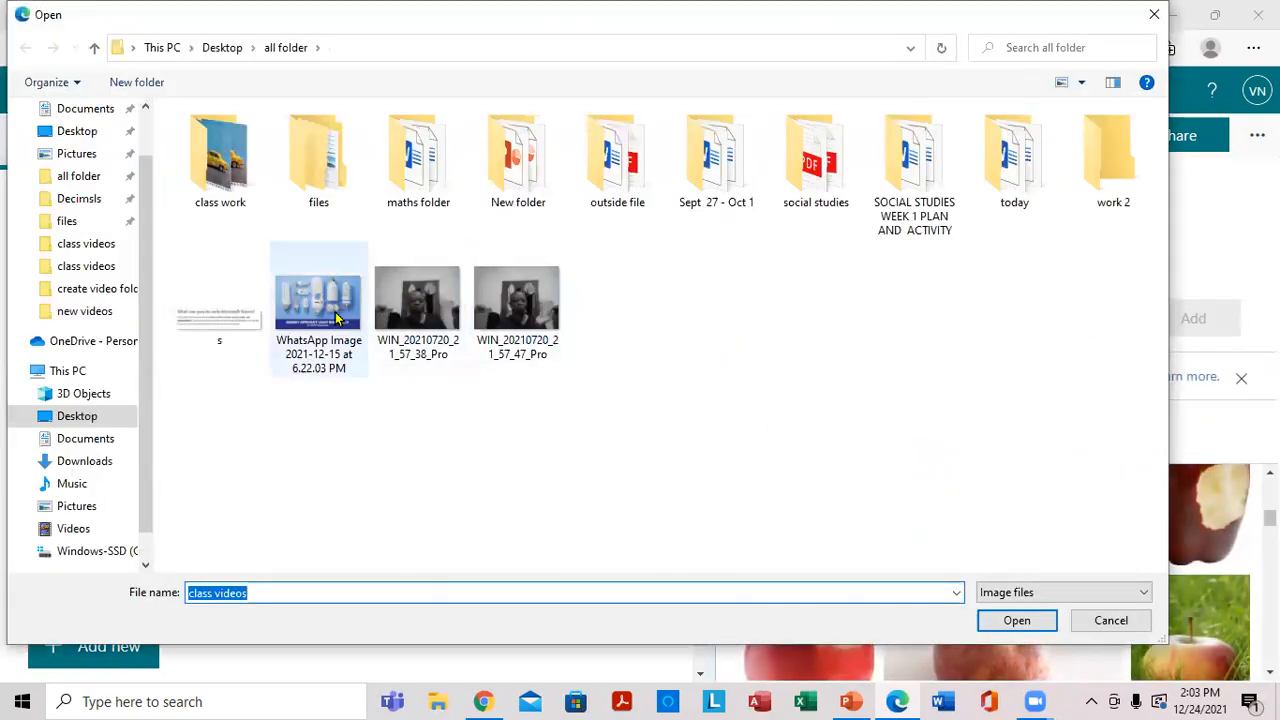
pyautogui.click(526, 300)
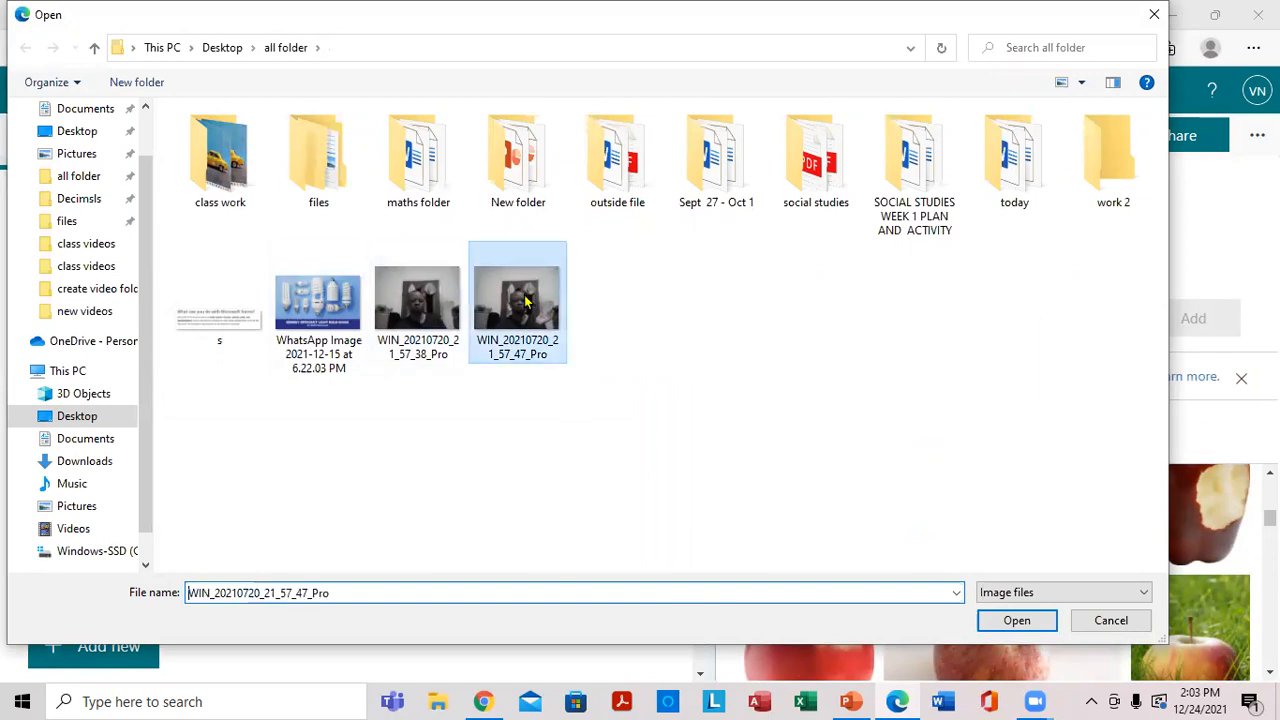
pyautogui.click(1017, 620)
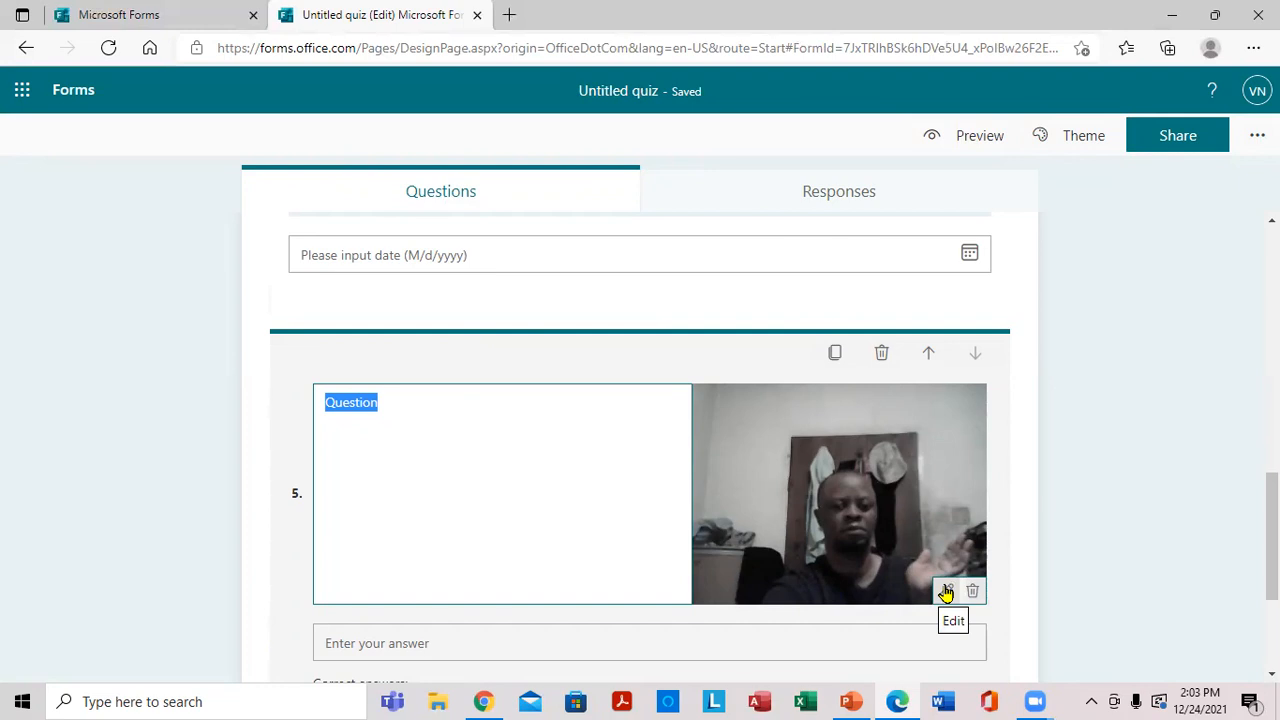
# Enlarge the picture in question 5 to span the full width below the question text.
pyautogui.click(946, 593)
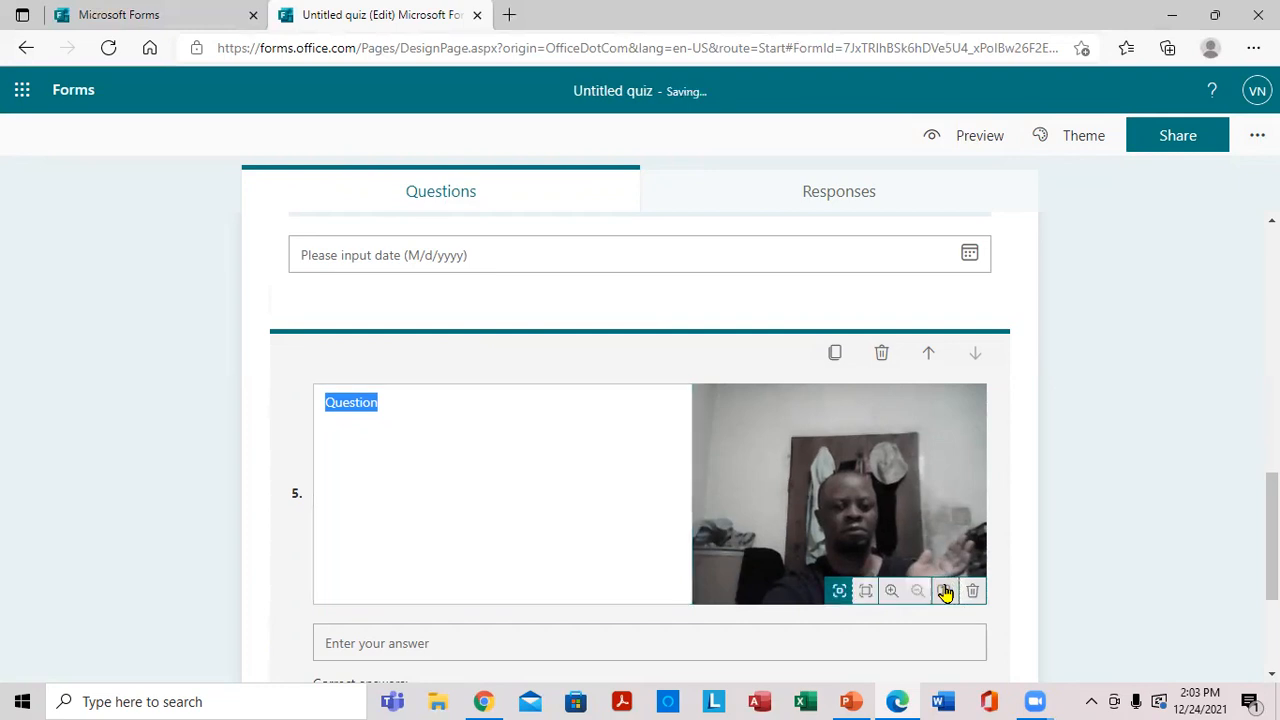
pyautogui.click(867, 591)
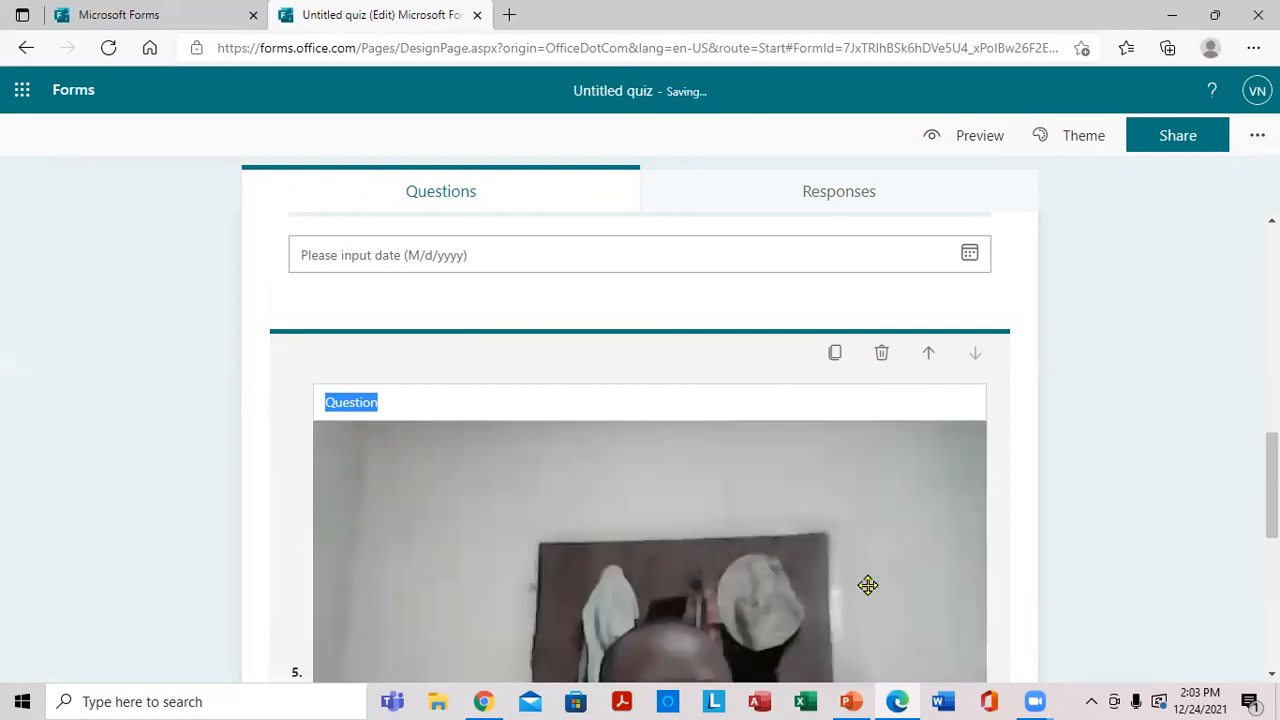
pyautogui.scroll(-3, 640, 450)
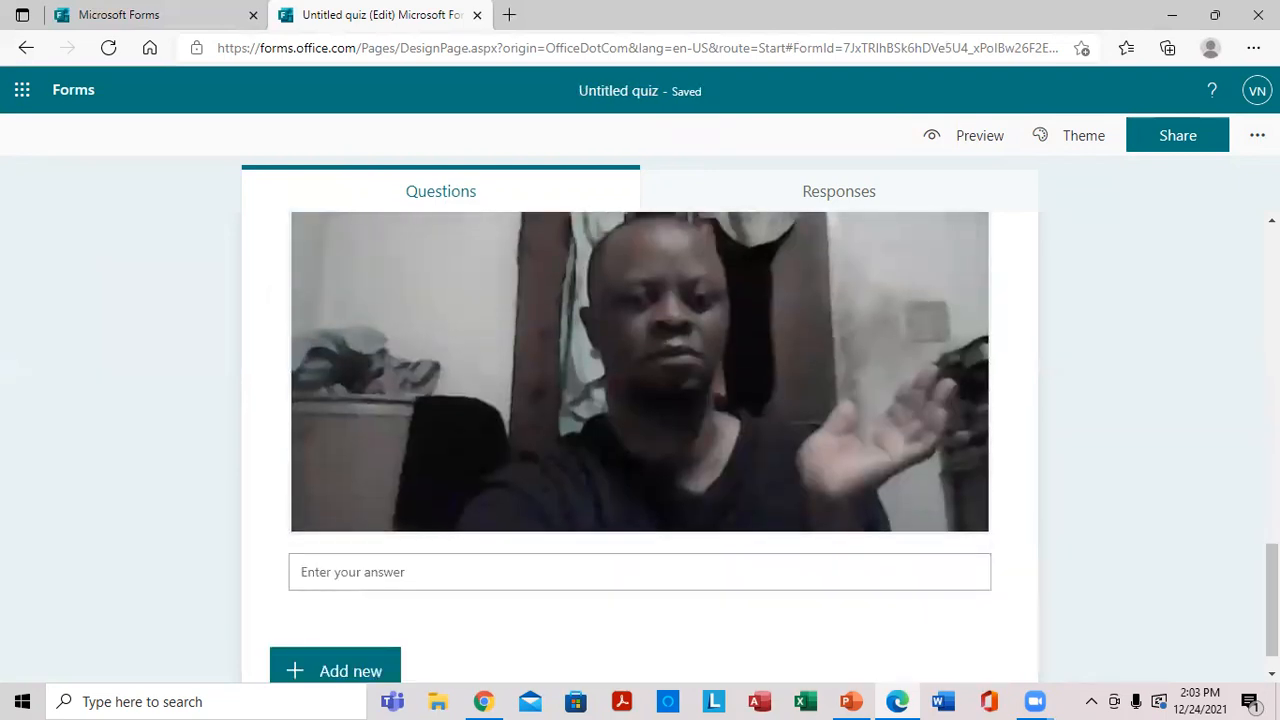
pyautogui.scroll(2, 770, 512)
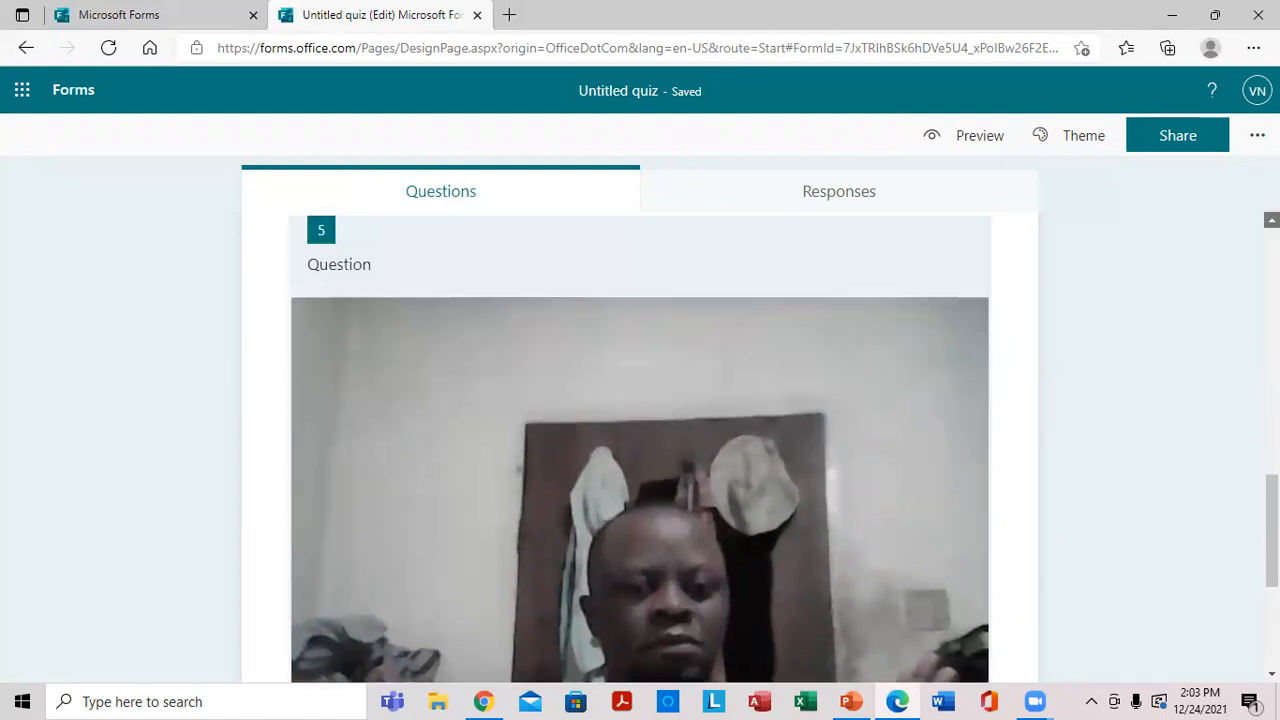
pyautogui.click(736, 447)
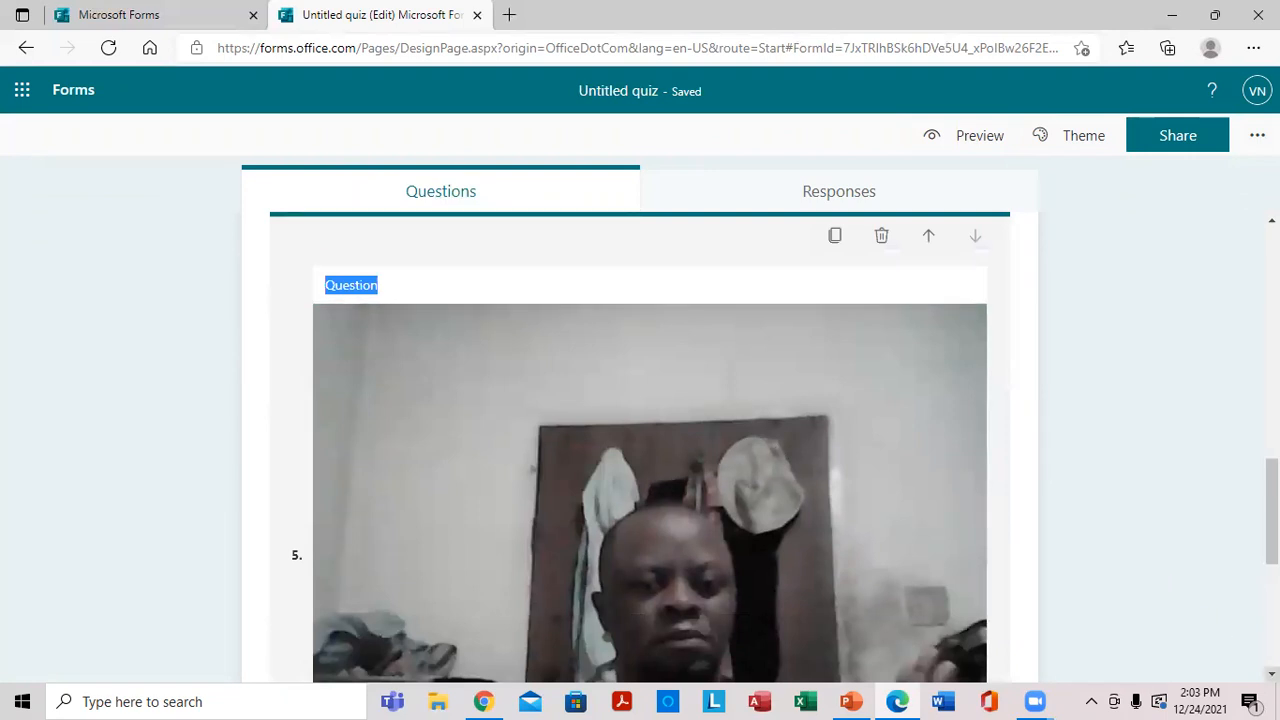
pyautogui.scroll(-3, 640, 450)
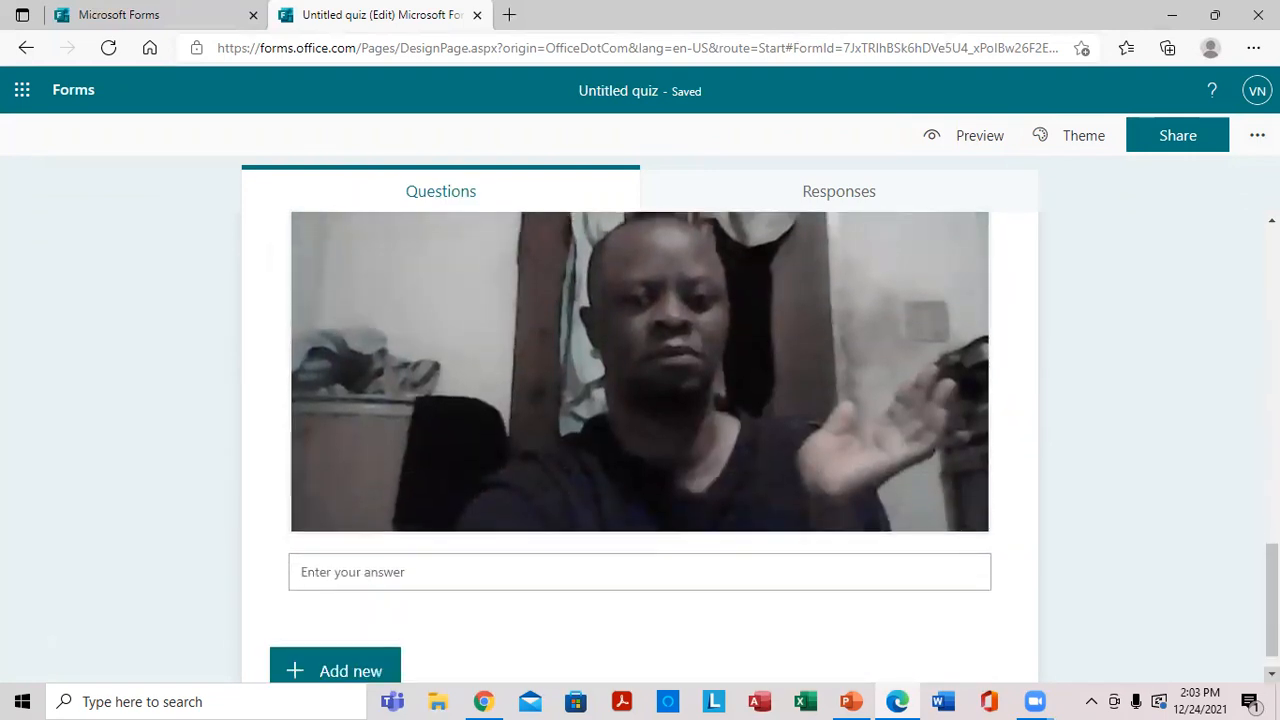
pyautogui.click(742, 522)
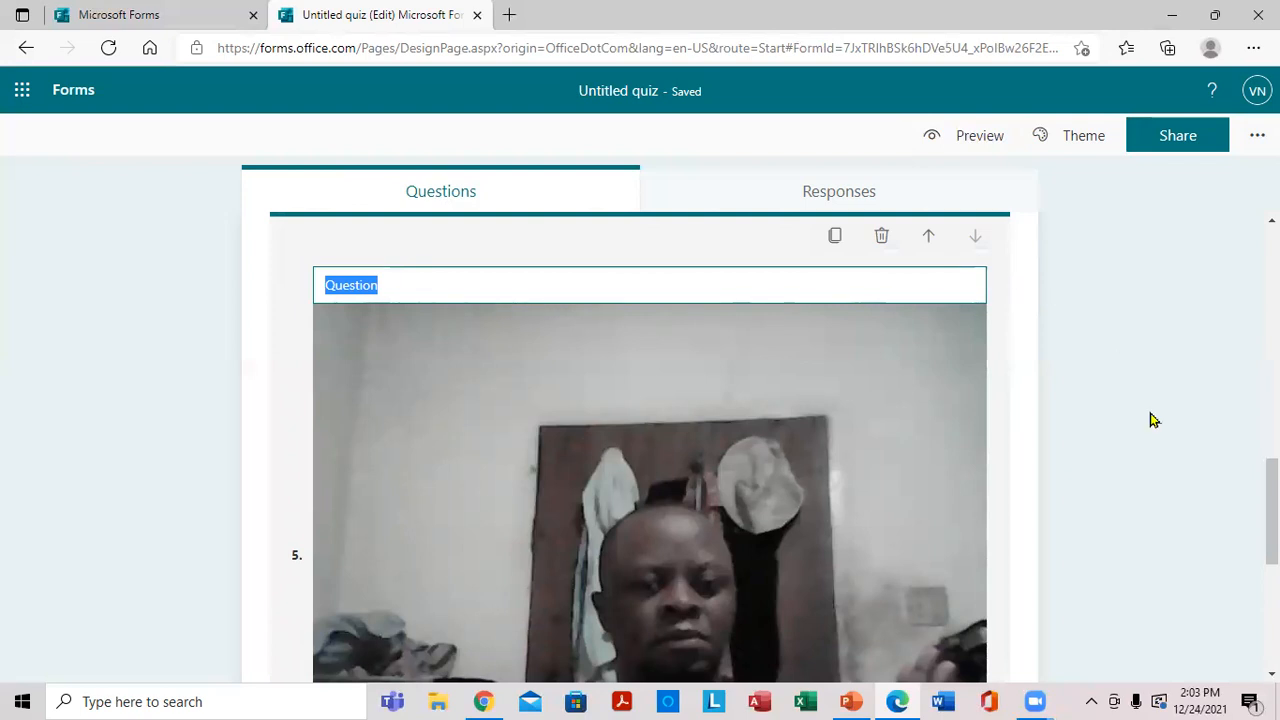
pyautogui.moveTo(1272, 512); pyautogui.dragTo(1272, 598)
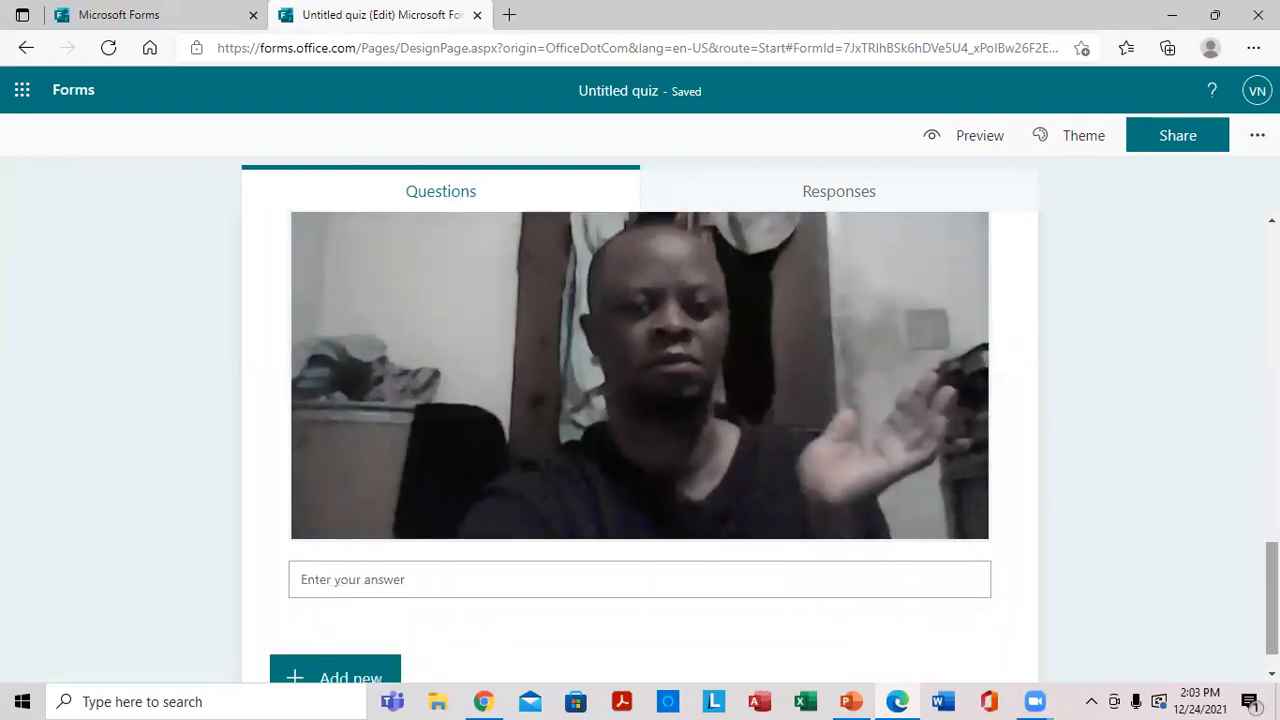
pyautogui.click(765, 543)
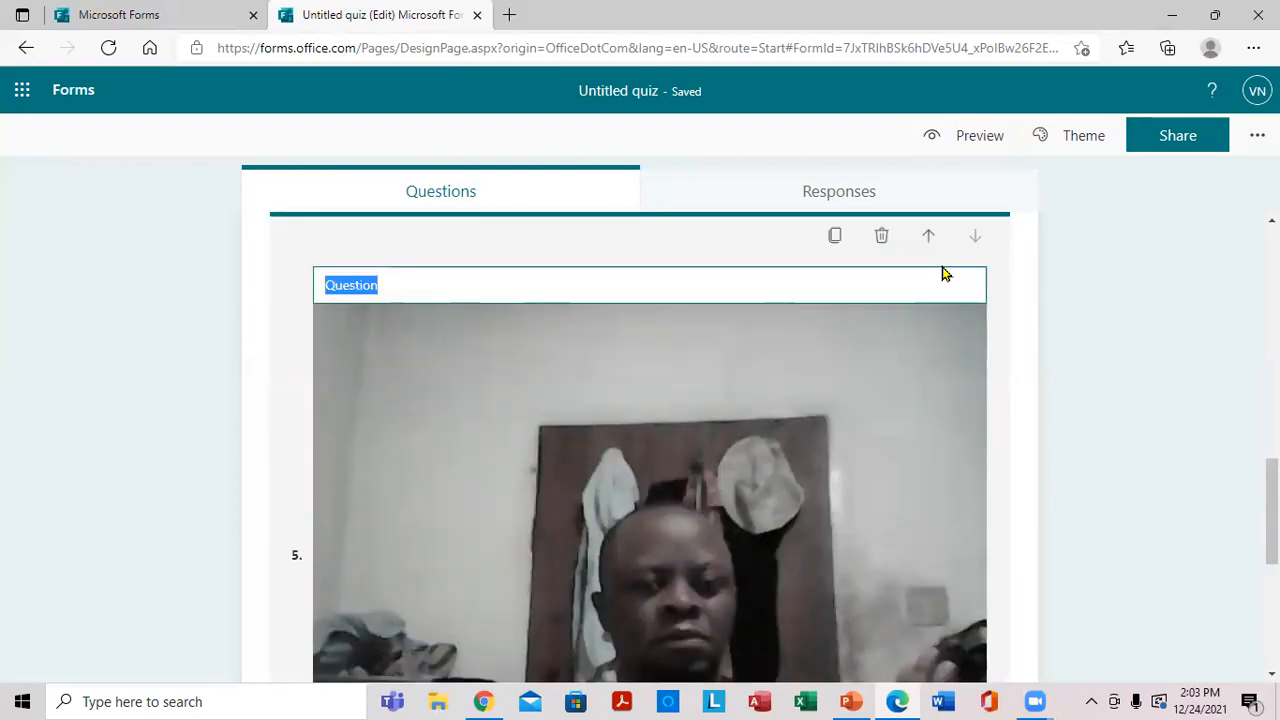
pyautogui.click(961, 296)
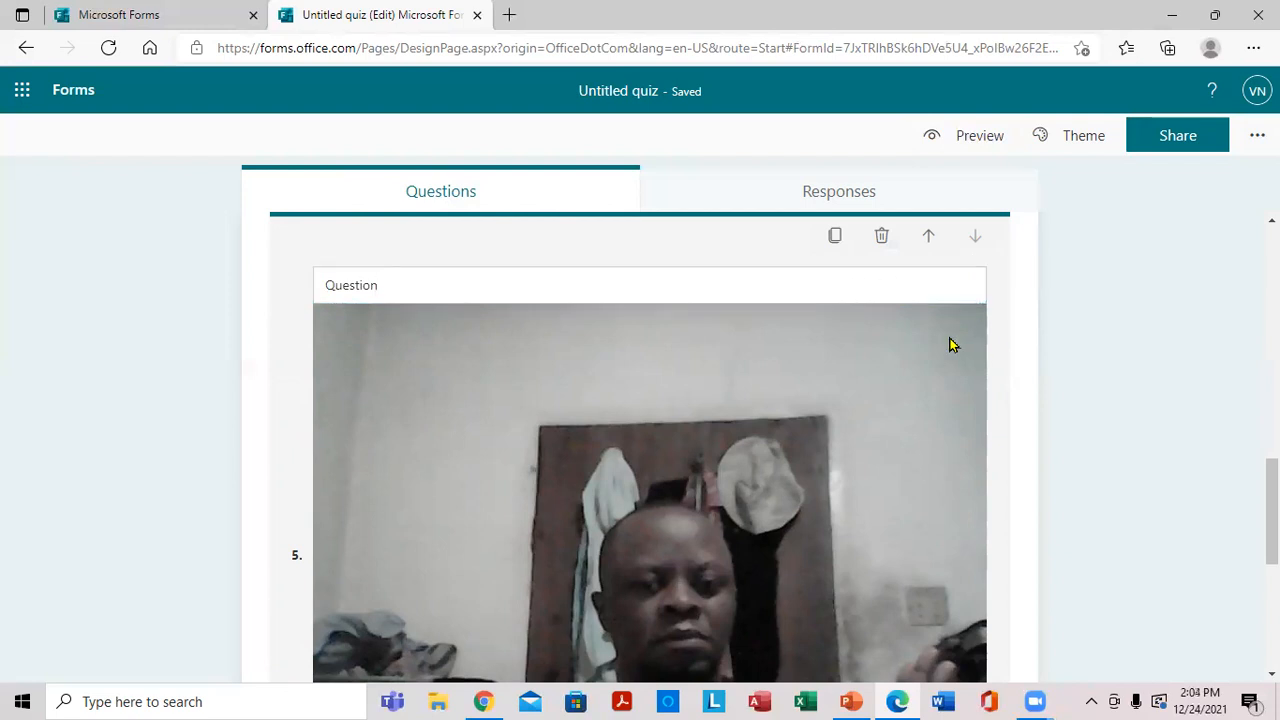
# Preview the quiz in the Computer view and go through all questions down to the end of the form.
pyautogui.click(971, 147)
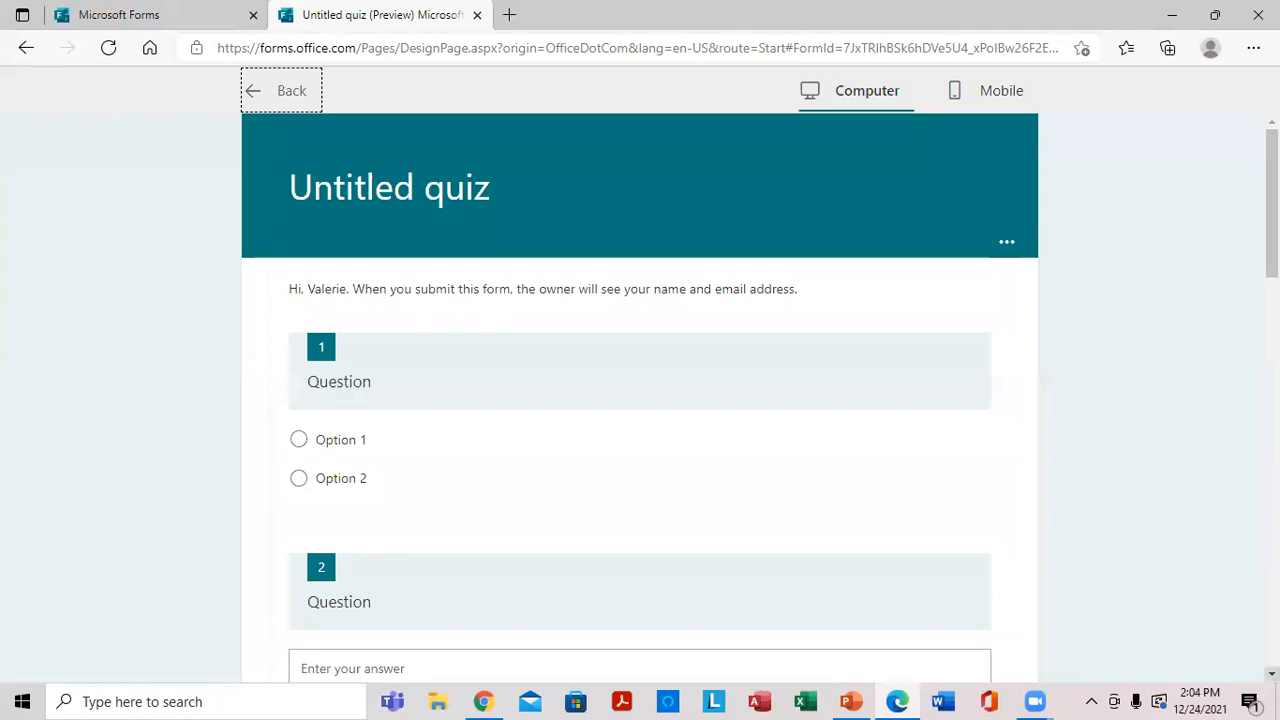
pyautogui.scroll(-4, 640, 400)
pyautogui.scroll(-8, 640, 400)
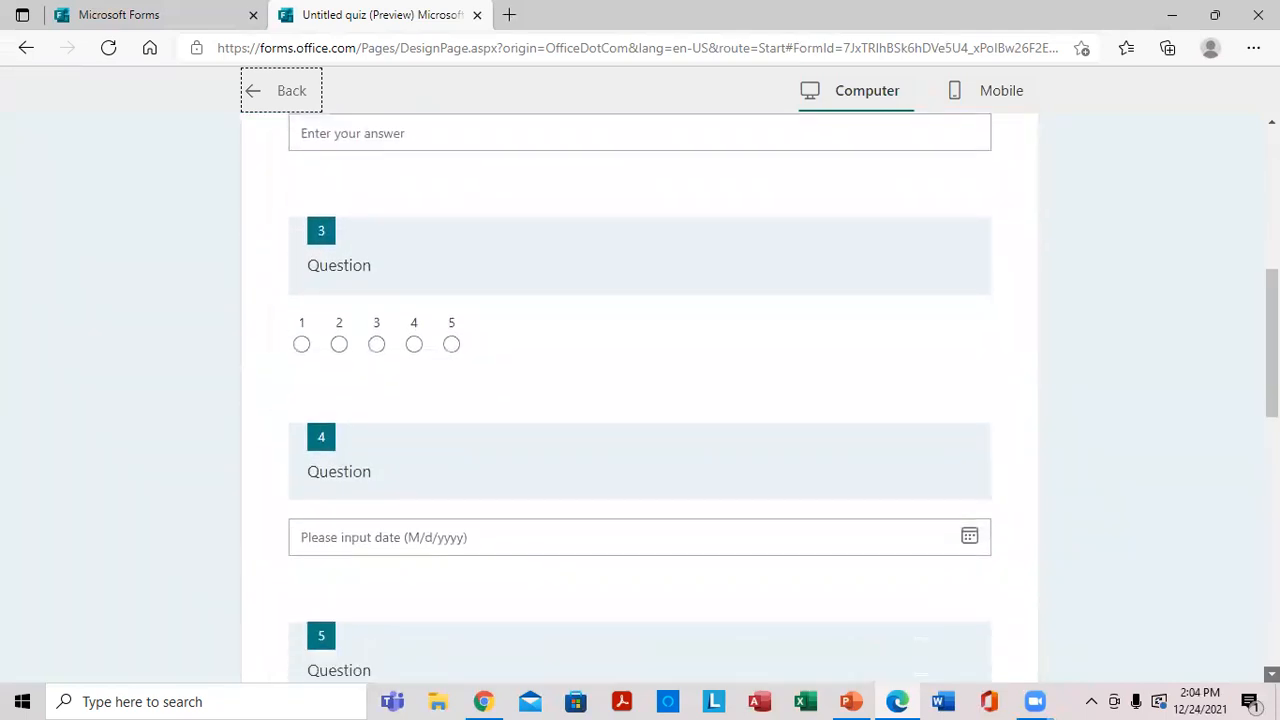
pyautogui.scroll(-3, 640, 400)
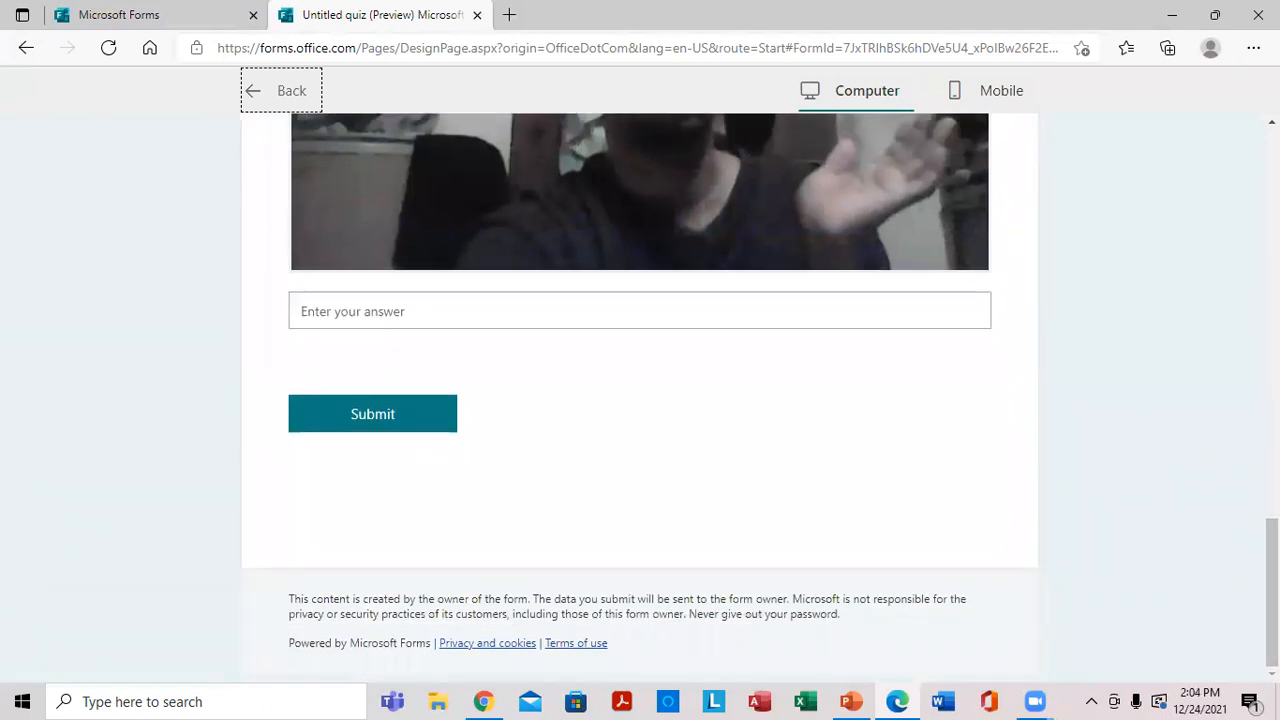
pyautogui.scroll(5, 1005, 133)
# Check how question 5's picture looks in the Mobile preview, and return to editing the quiz.
pyautogui.click(979, 99)
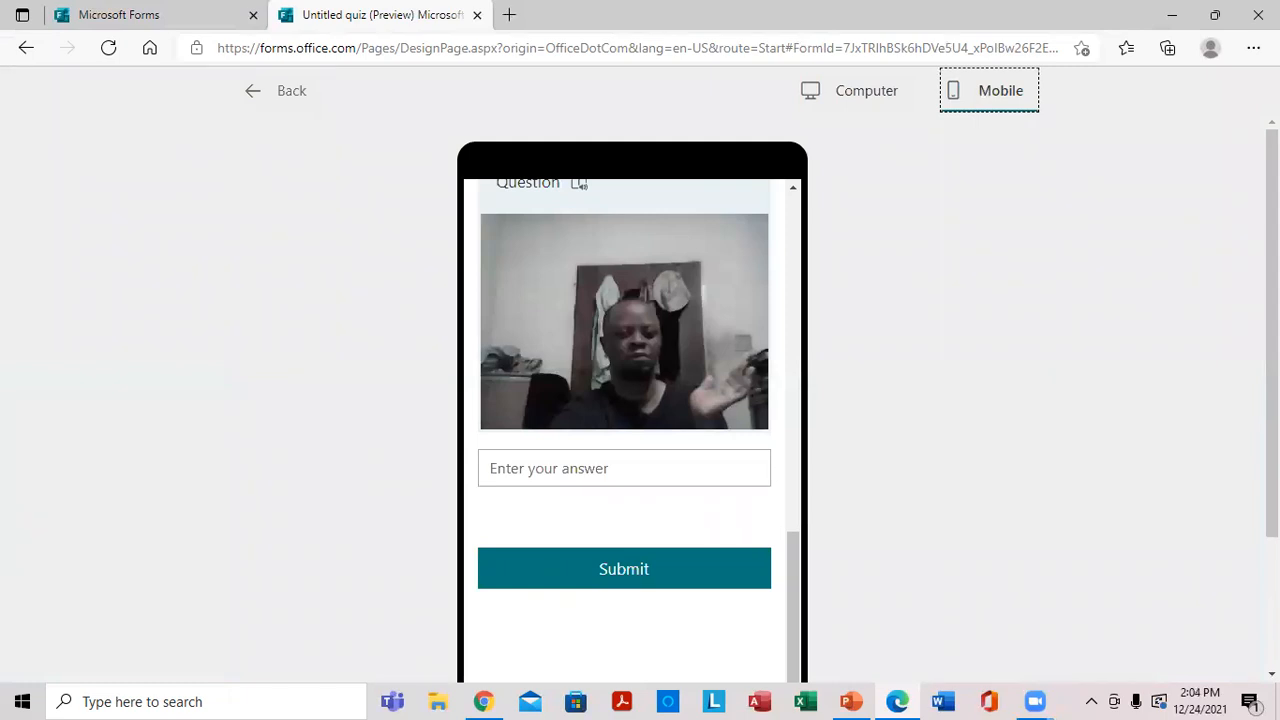
pyautogui.scroll(-2, 624, 400)
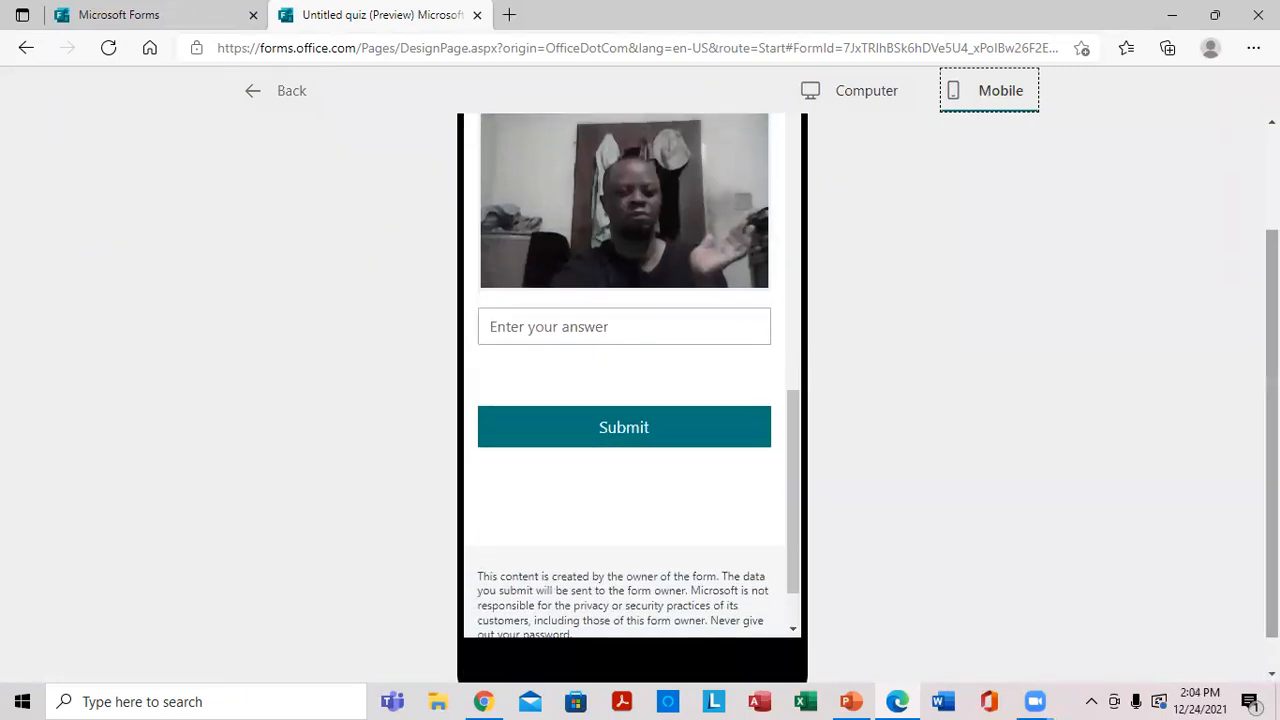
pyautogui.scroll(2, 624, 400)
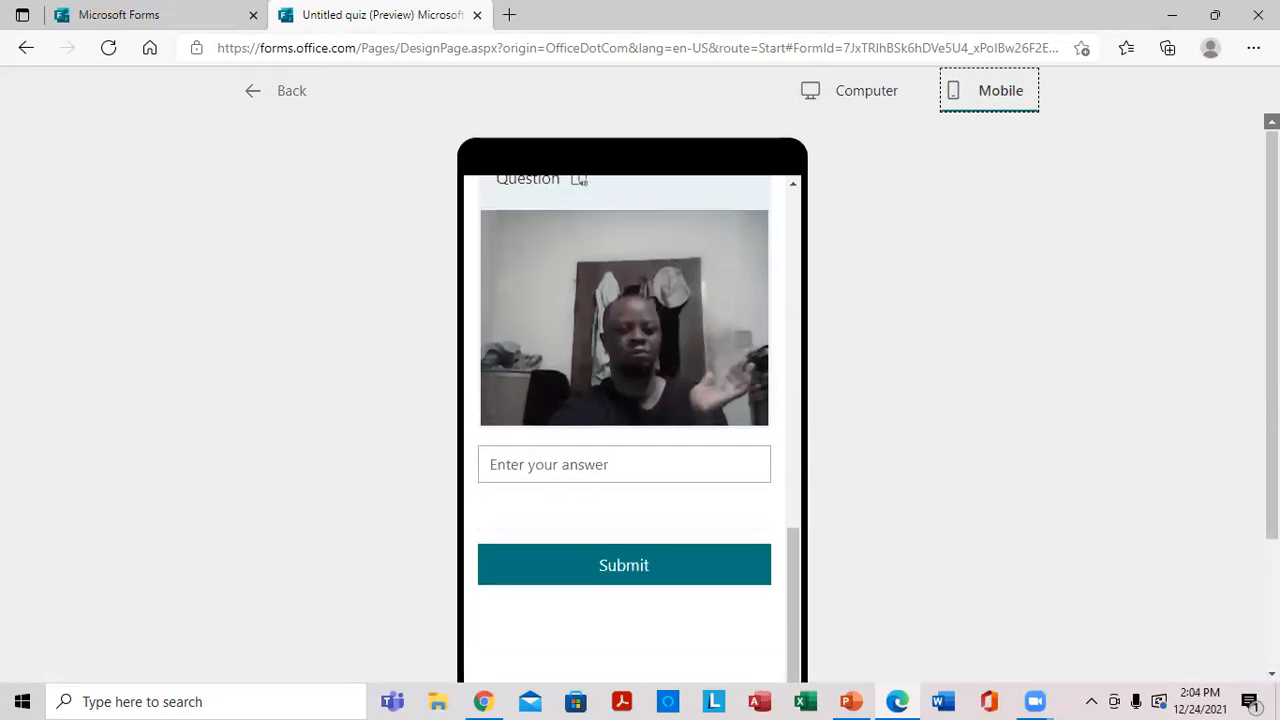
pyautogui.click(789, 217)
pyautogui.click(279, 100)
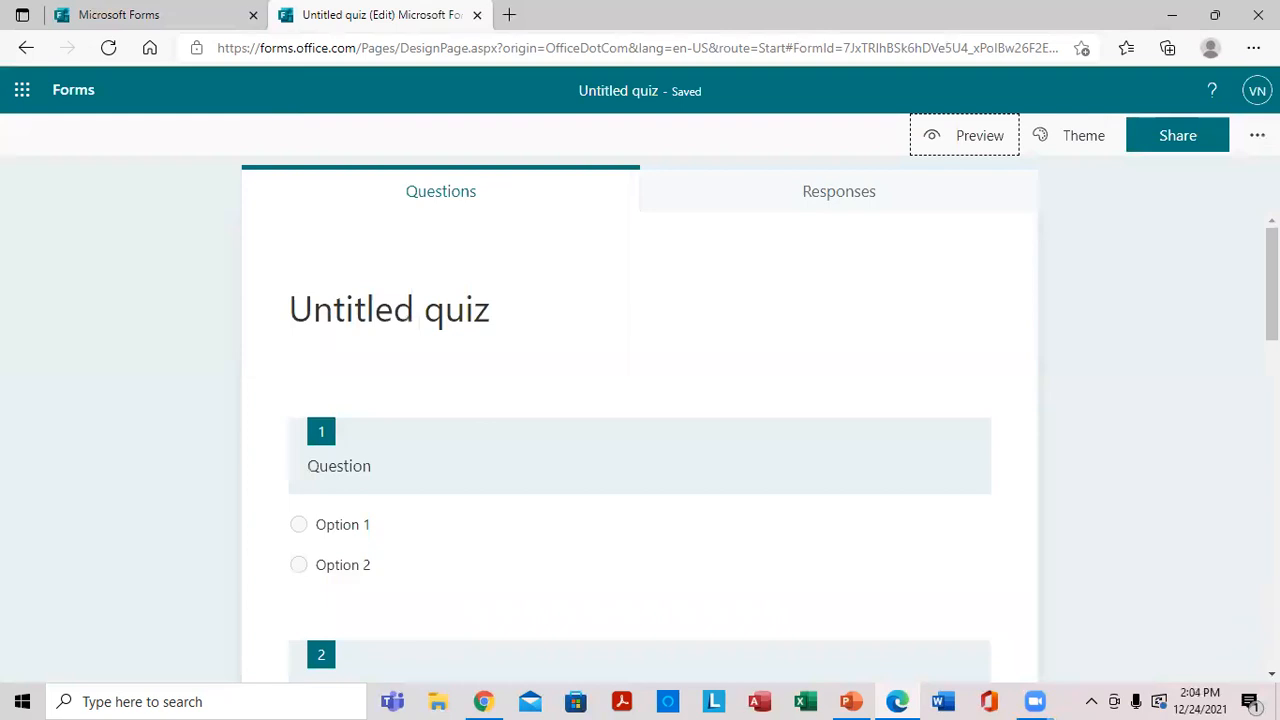
pyautogui.scroll(-15, 640, 447)
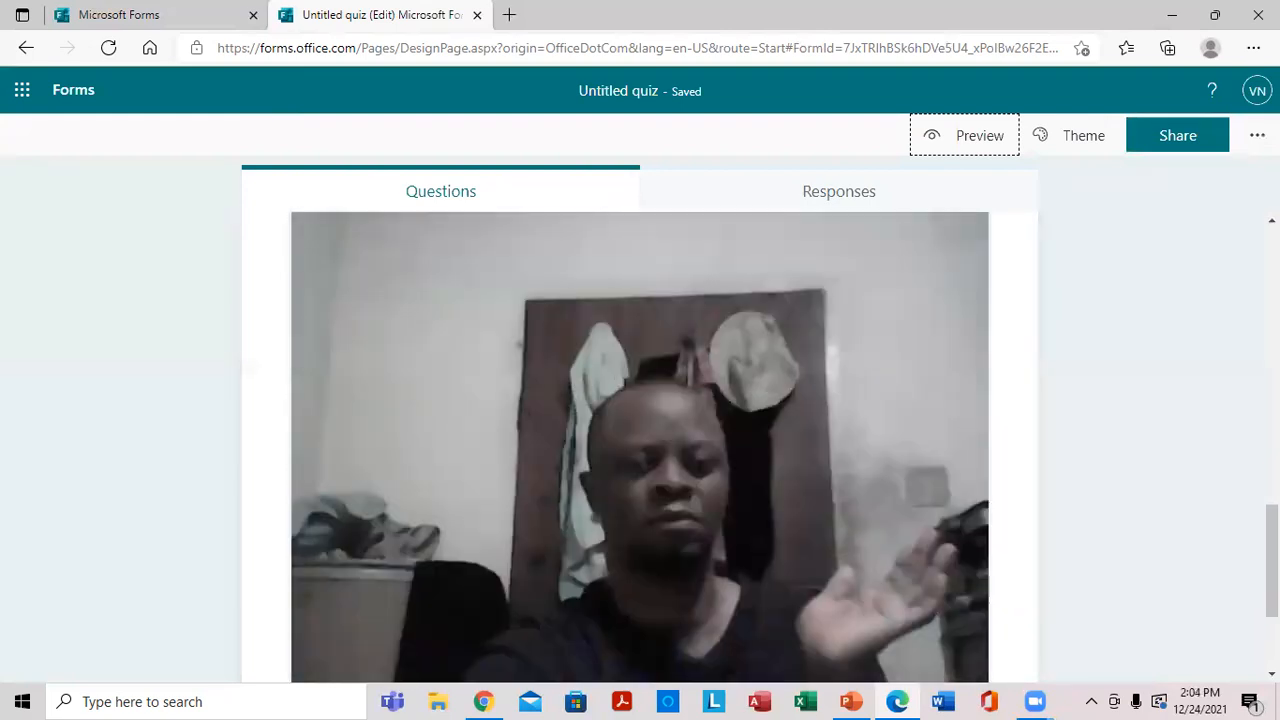
pyautogui.click(322, 542)
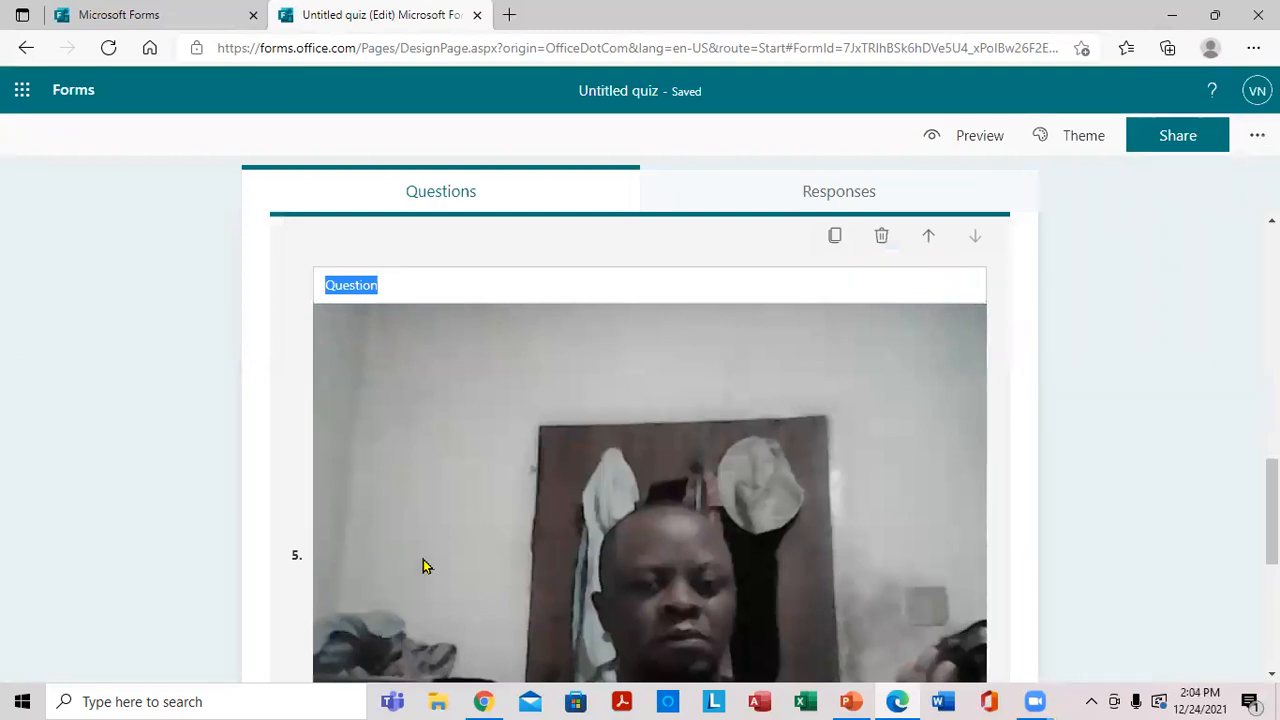
pyautogui.rightClick(450, 646)
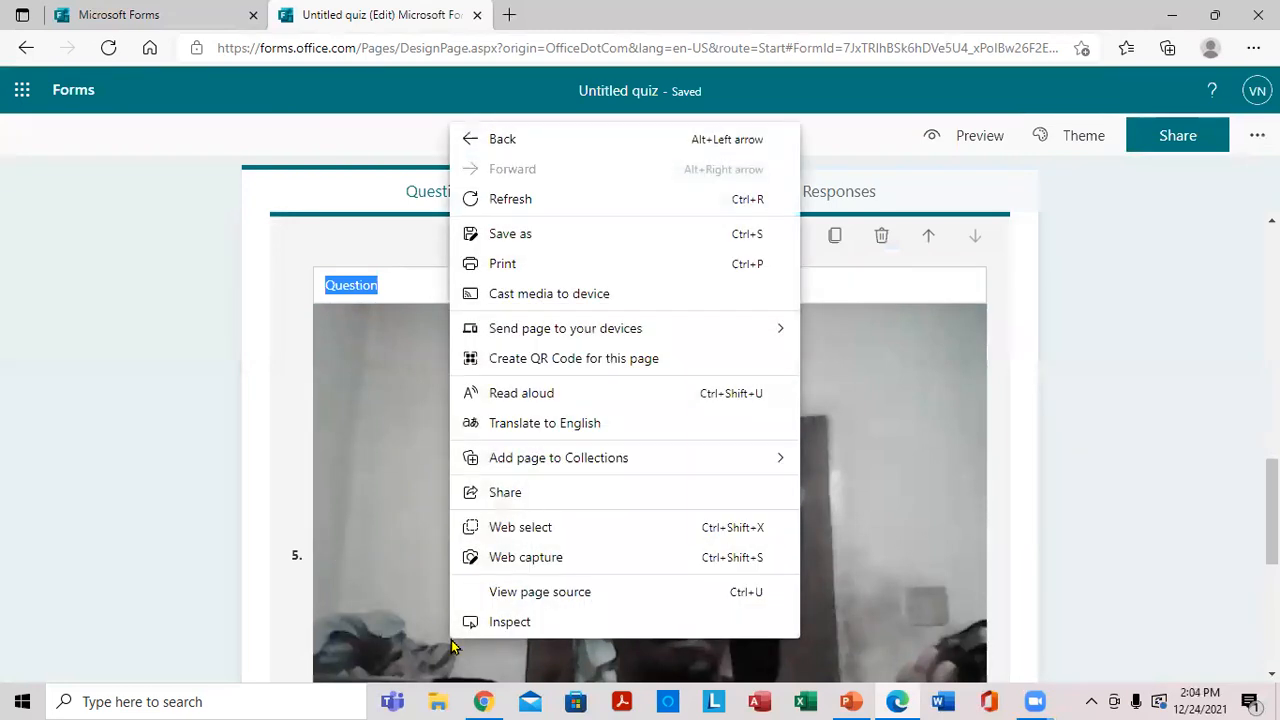
pyautogui.click(860, 480)
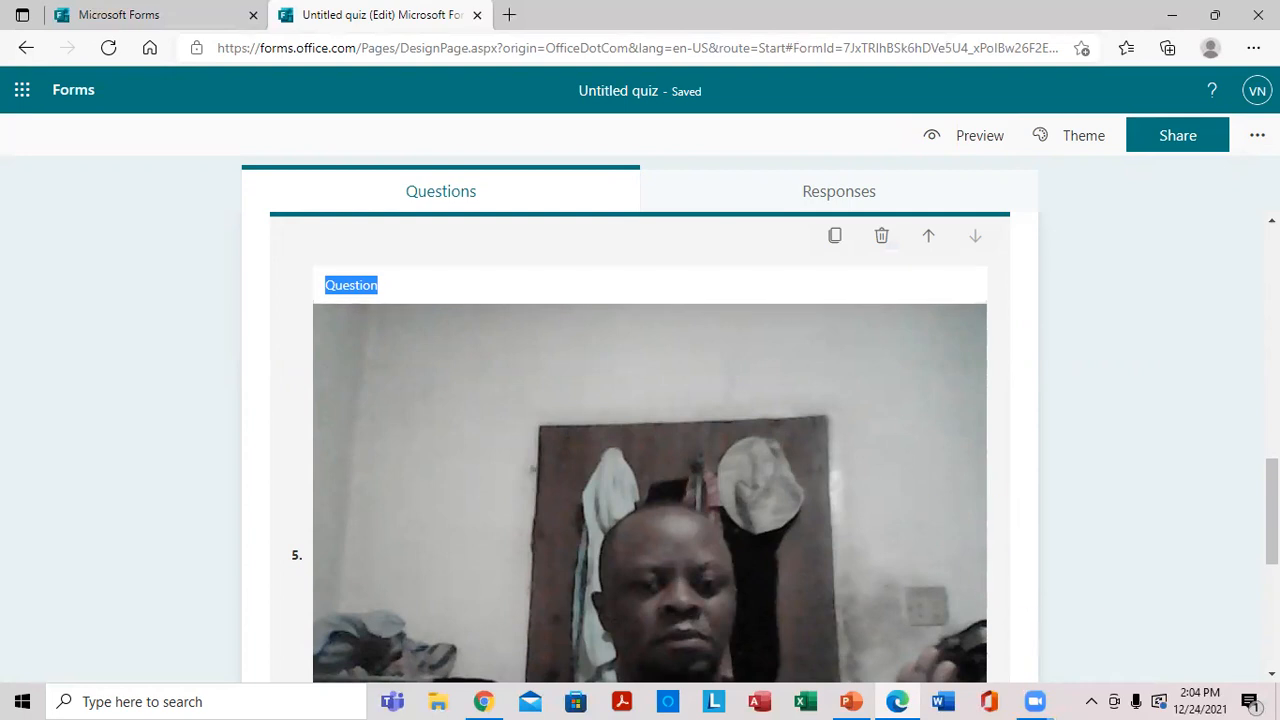
pyautogui.moveTo(1272, 512); pyautogui.dragTo(1272, 527)
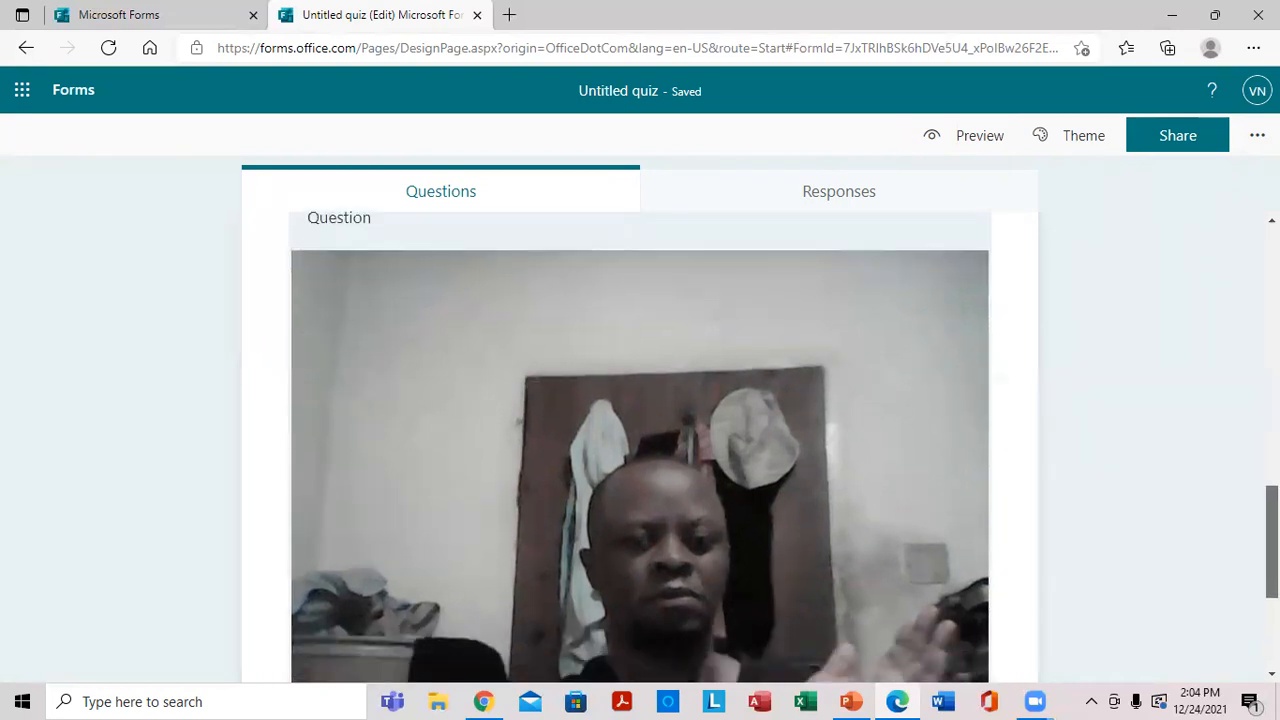
pyautogui.click(839, 541)
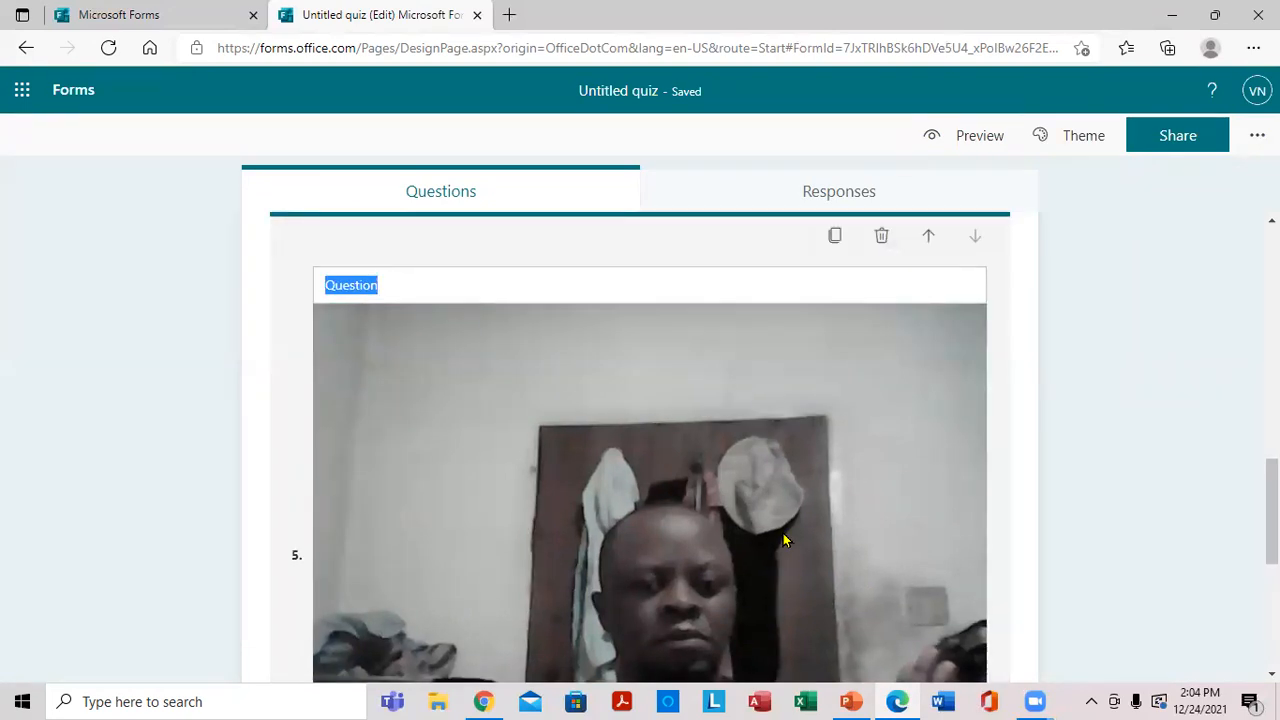
pyautogui.click(992, 484)
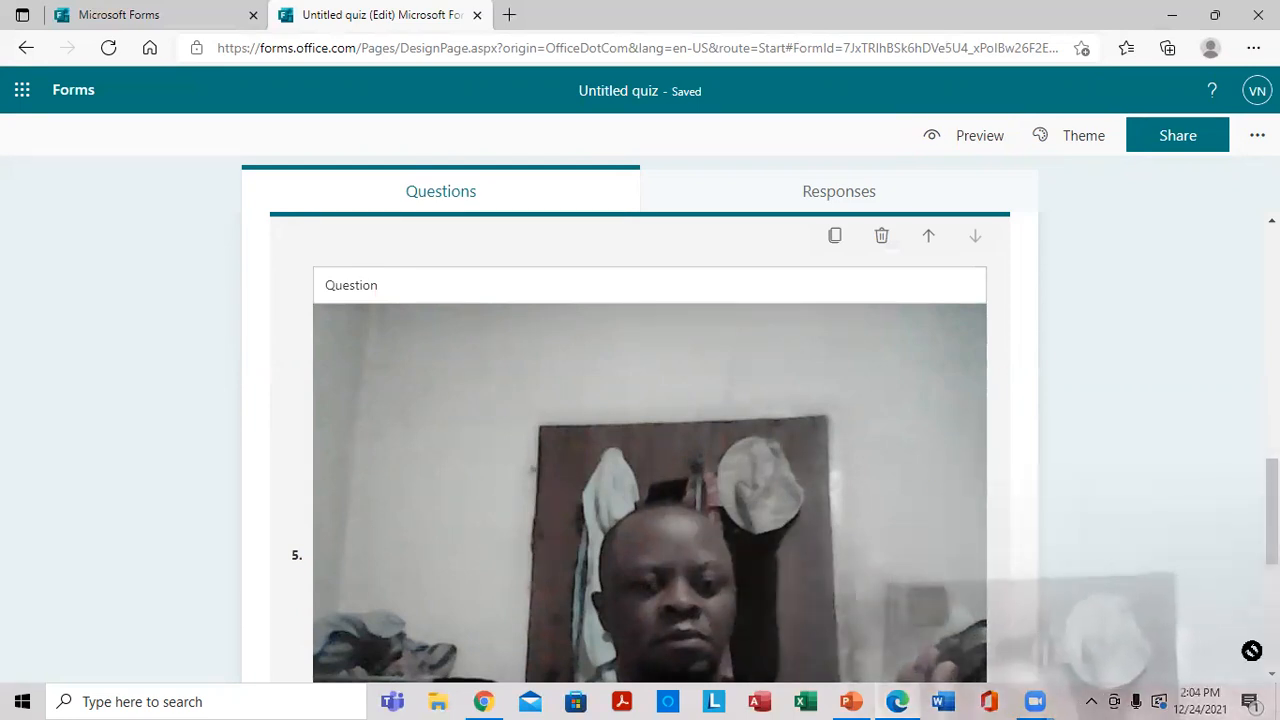
pyautogui.moveTo(1272, 512); pyautogui.dragTo(1272, 594)
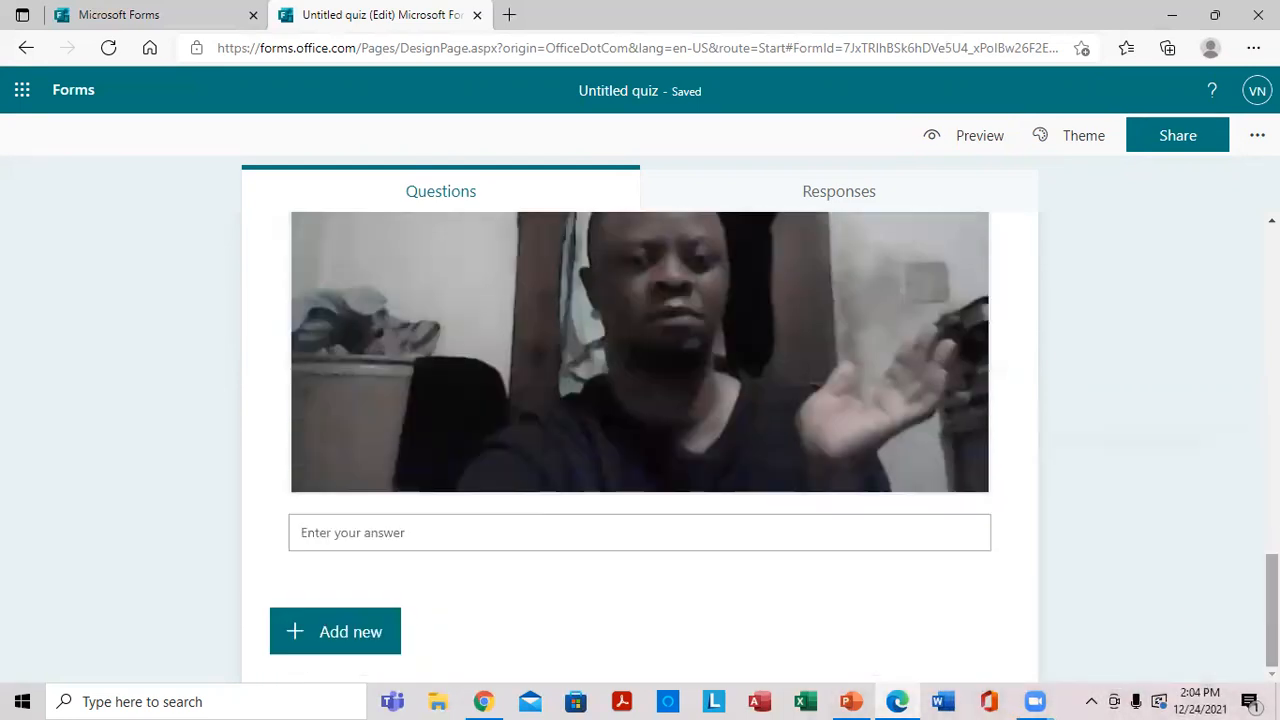
# Delete question 5 with its enlarged picture and add a new Text question in its place.
pyautogui.click(670, 448)
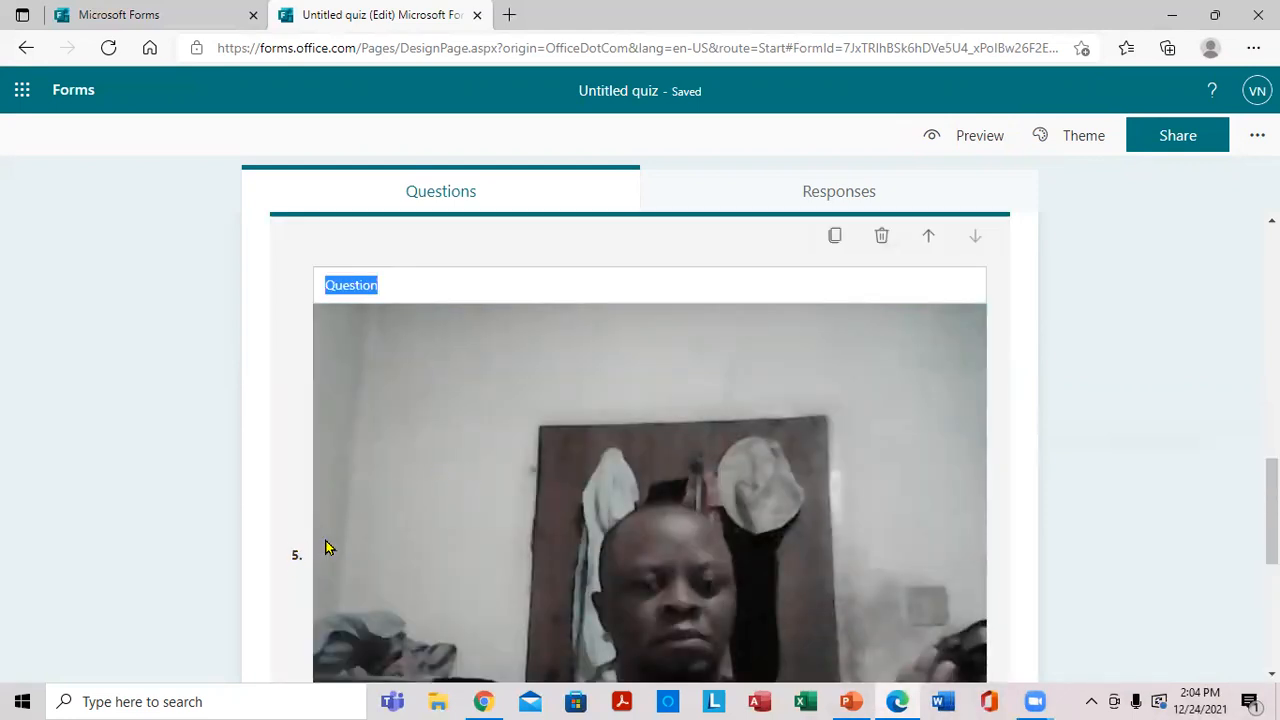
pyautogui.click(881, 238)
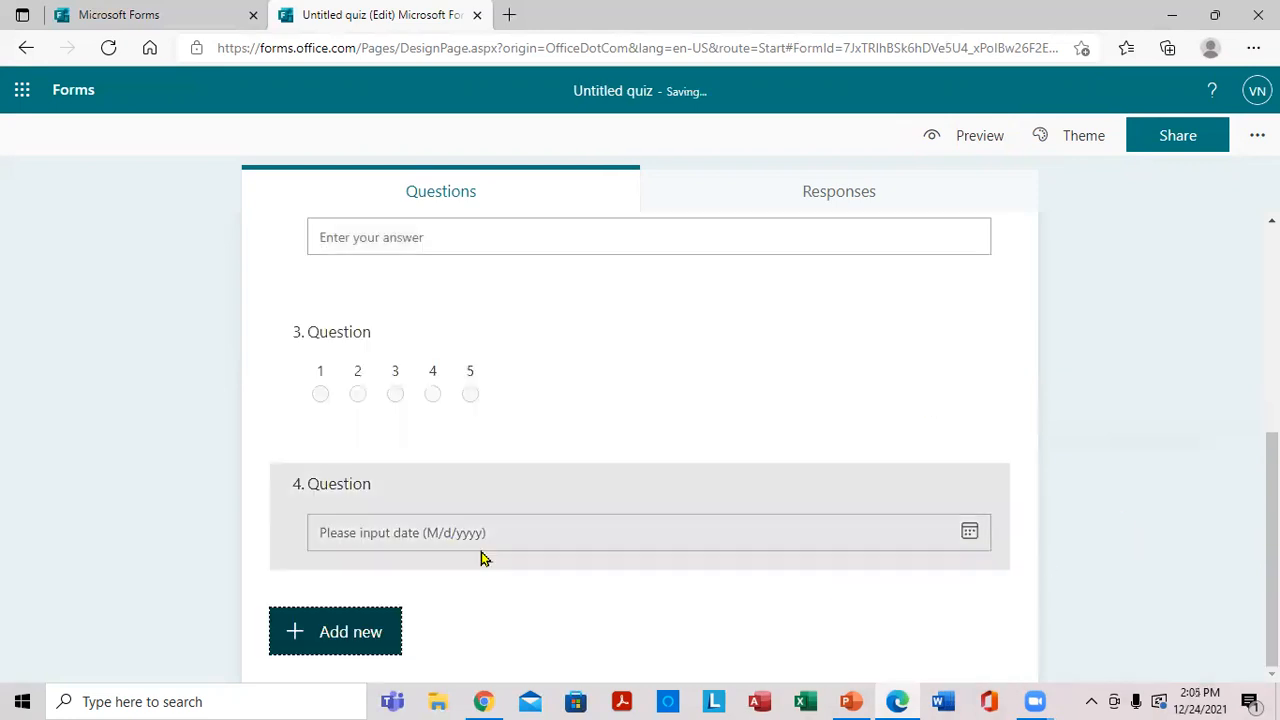
pyautogui.click(333, 636)
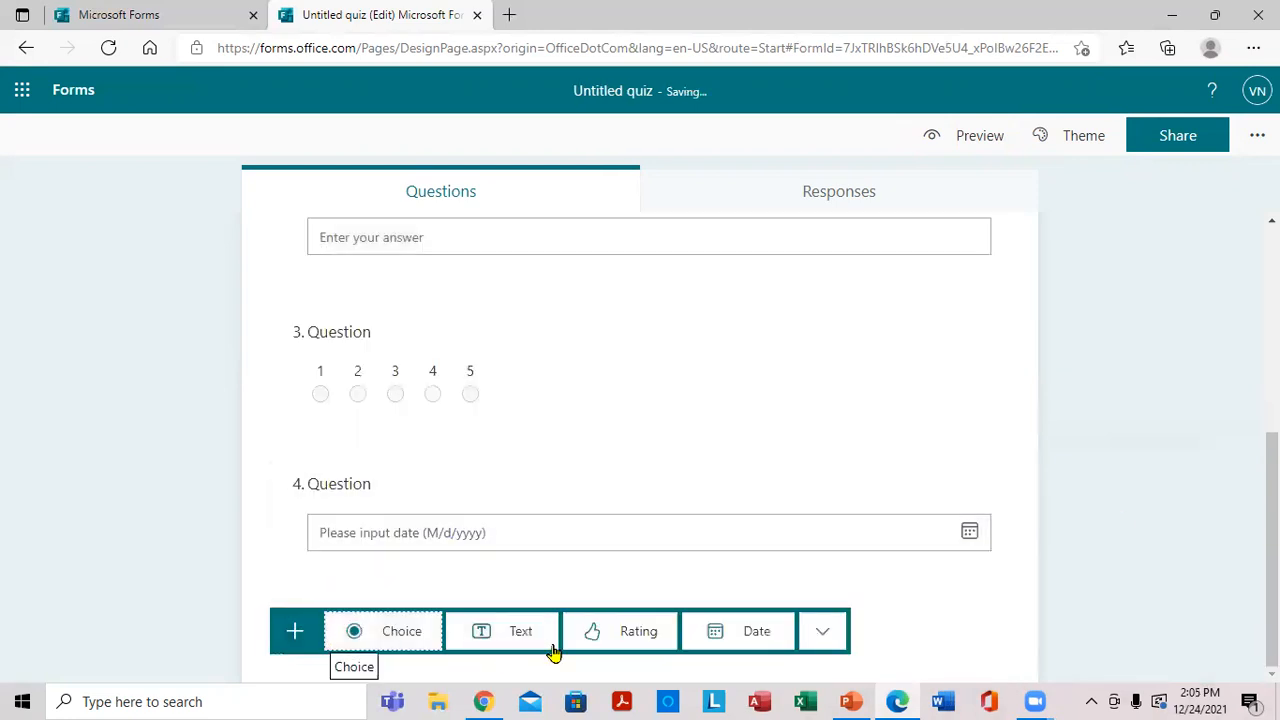
pyautogui.click(491, 638)
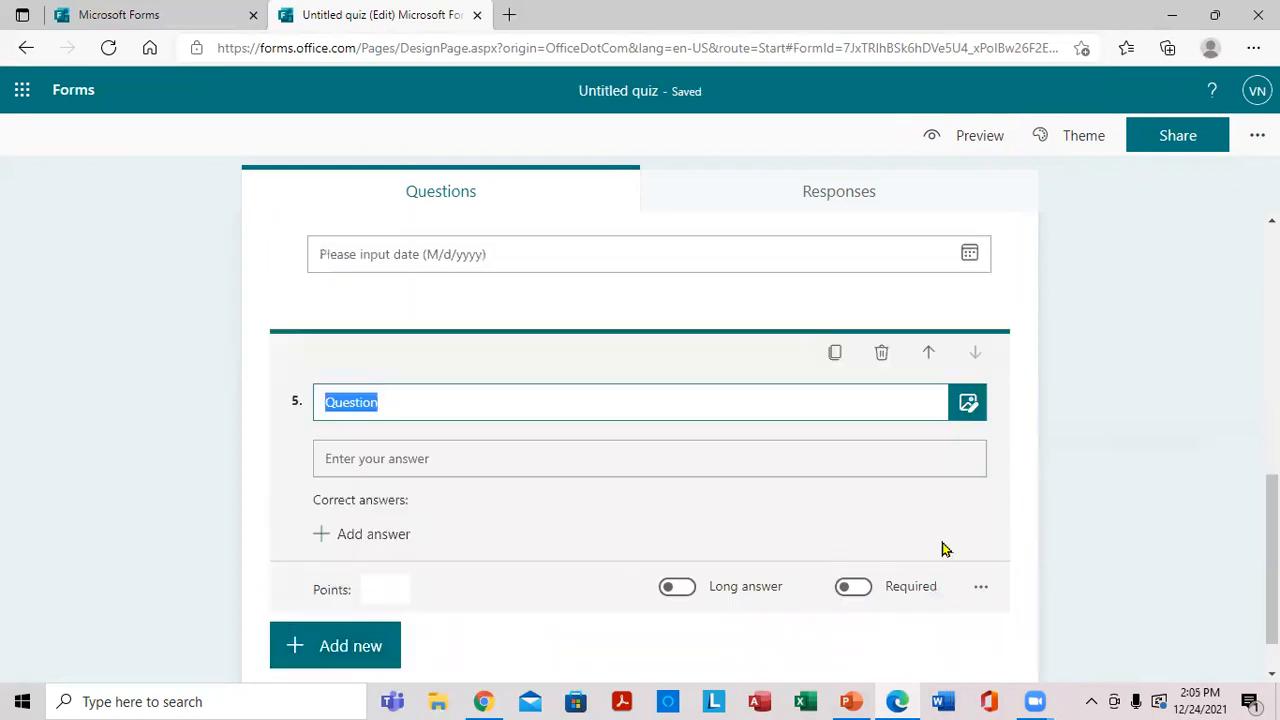
# Upload the image WIN_20210720_21_57_38_Pro from "all folder" on the Desktop into question 5.
pyautogui.click(966, 402)
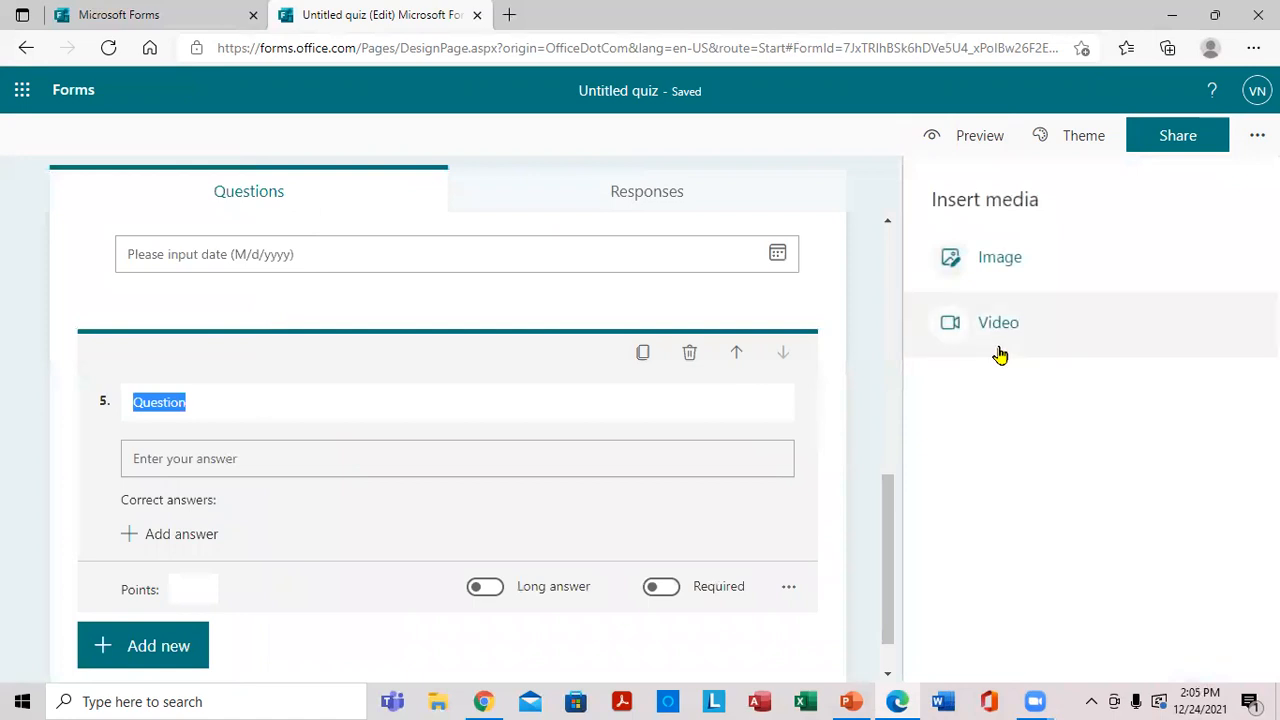
pyautogui.click(1020, 257)
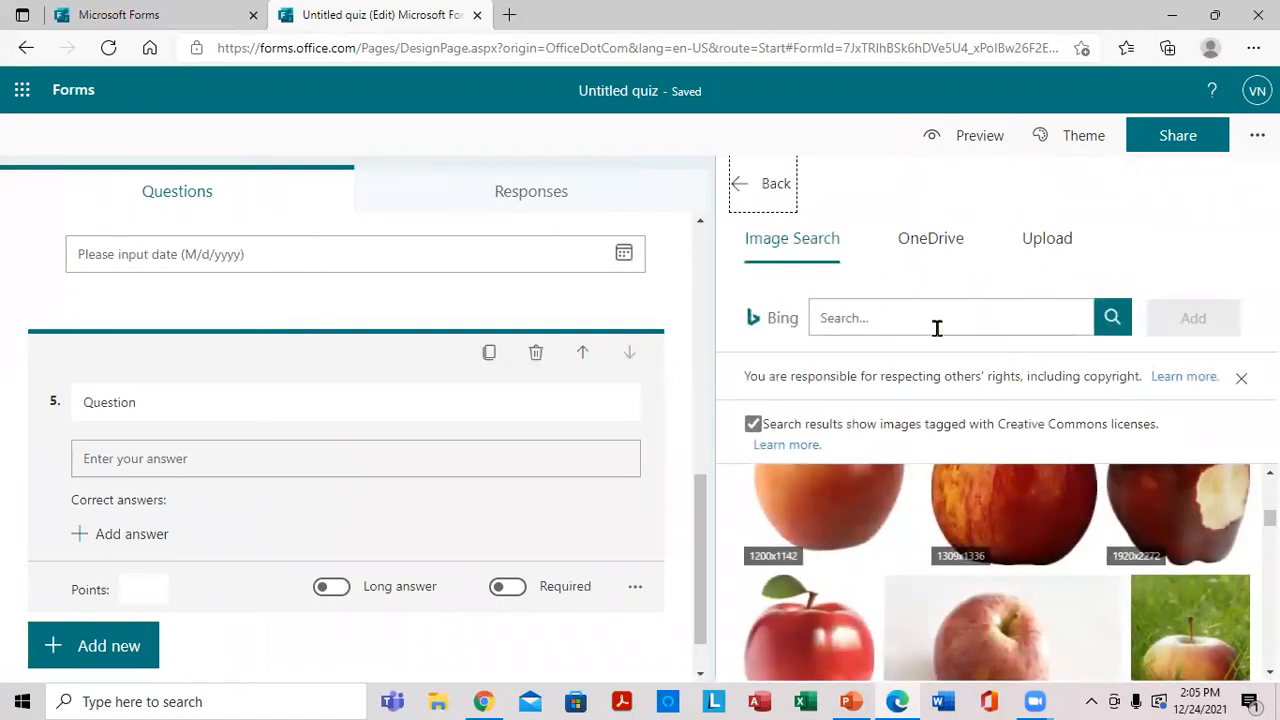
pyautogui.click(1040, 243)
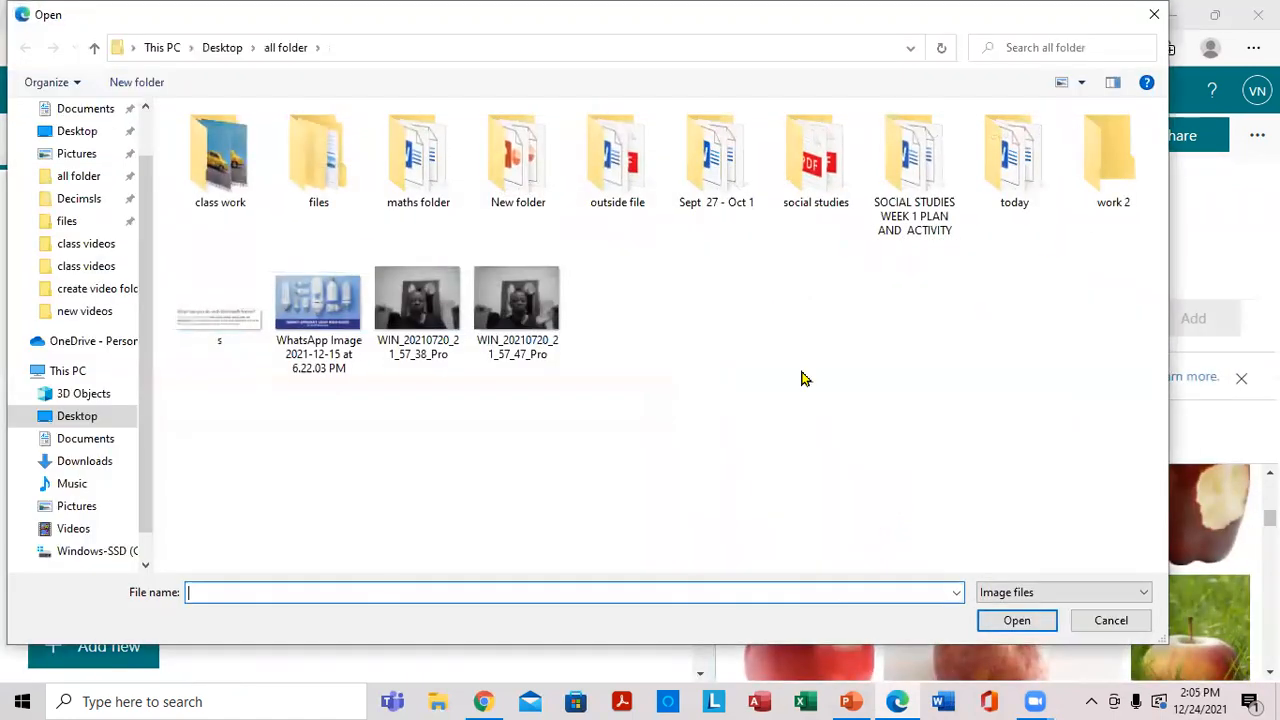
pyautogui.click(418, 328)
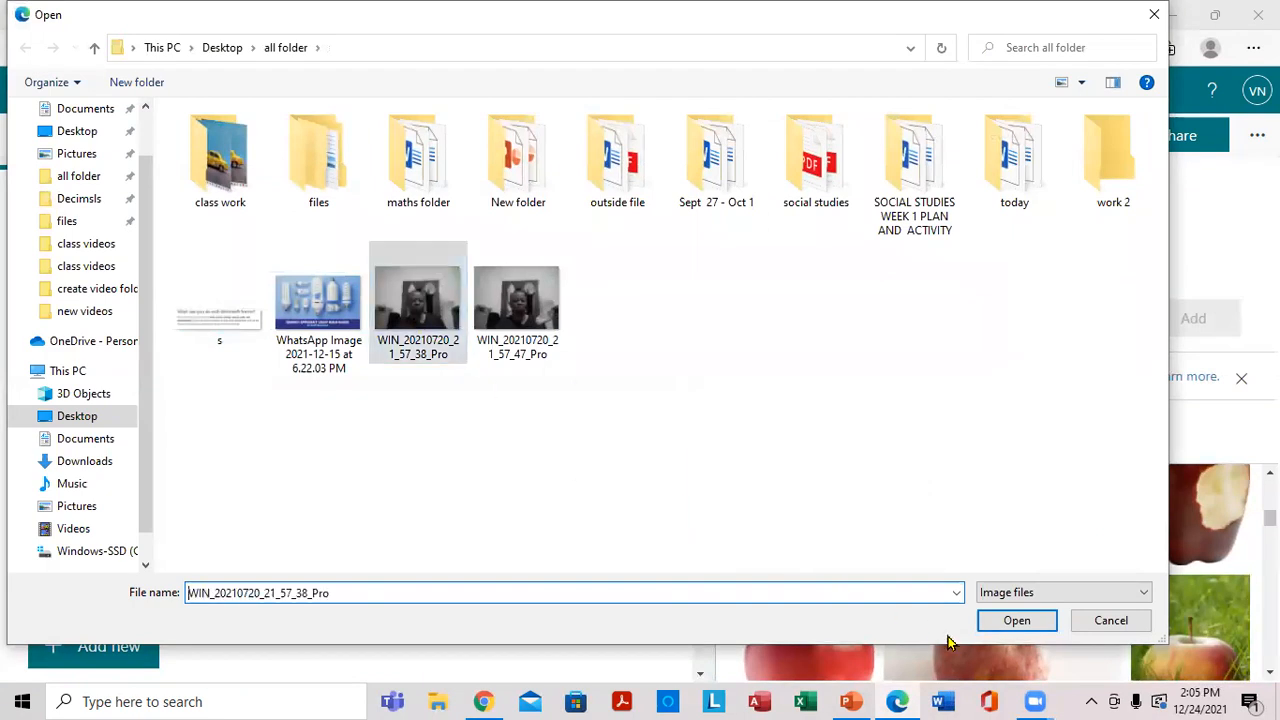
pyautogui.click(1012, 622)
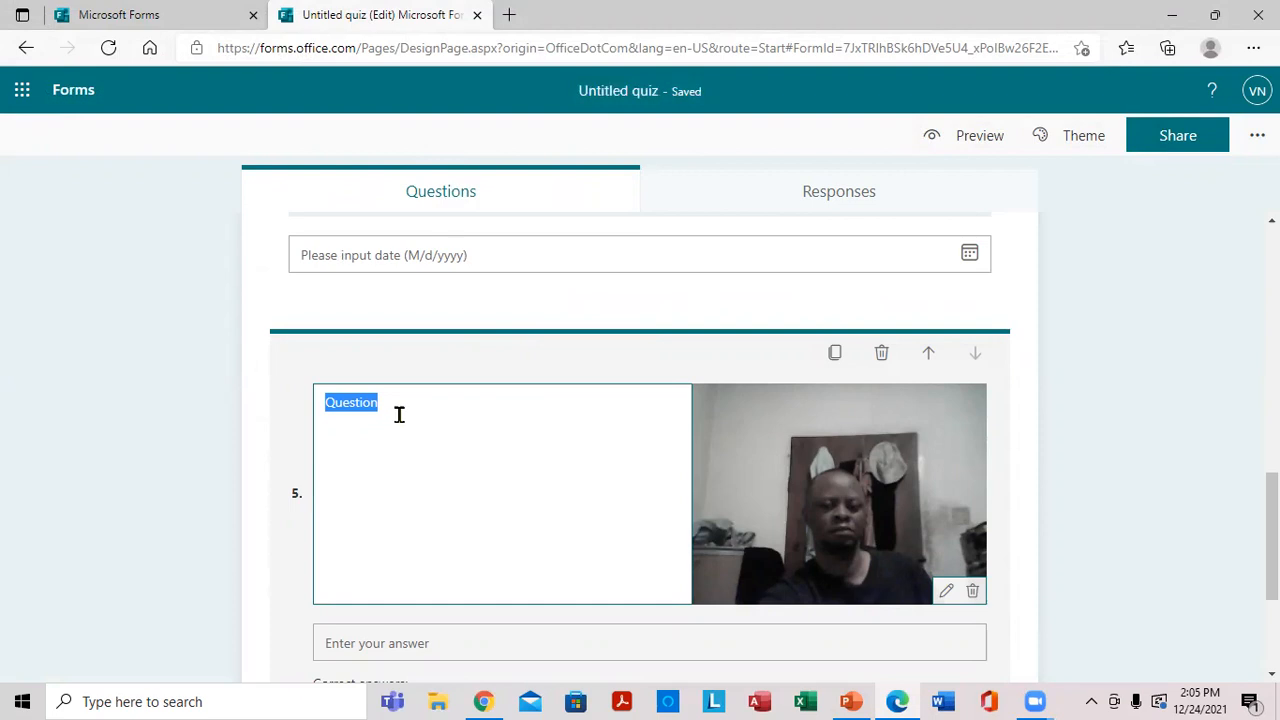
# Preview the quiz down to question 5 in the Computer view, and look through it in the Mobile view.
pyautogui.click(993, 139)
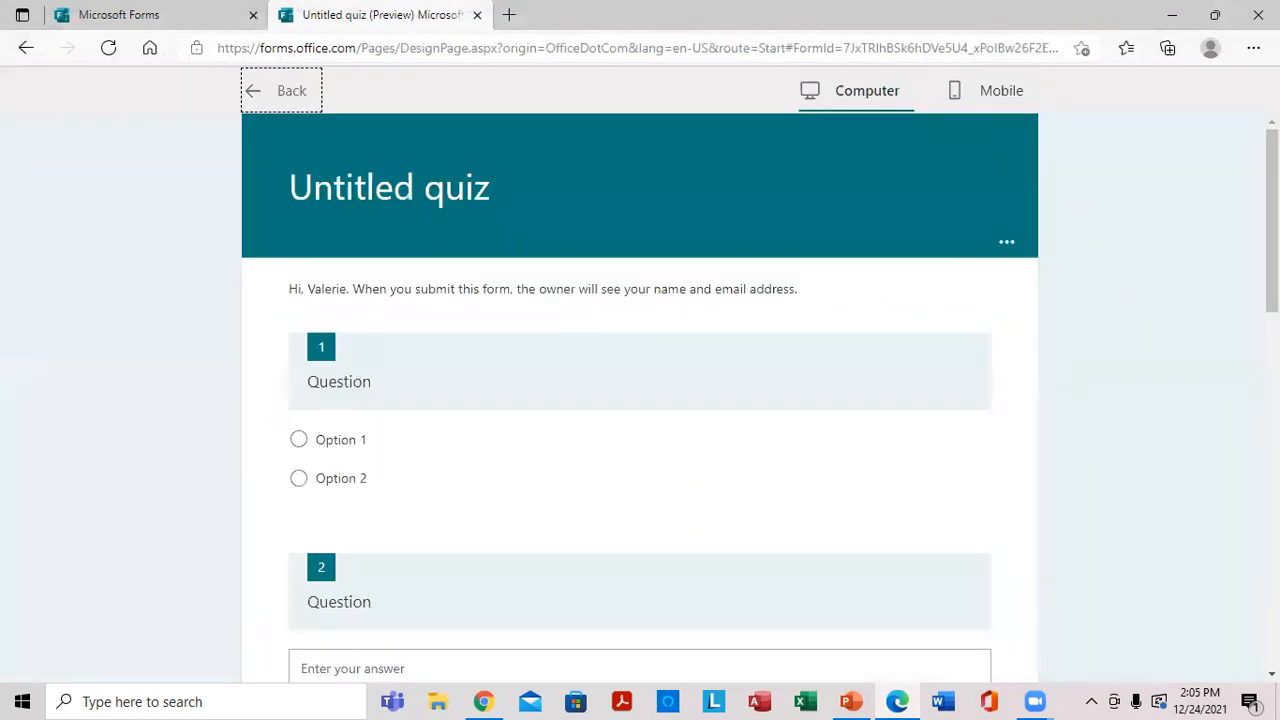
pyautogui.scroll(-5, 640, 400)
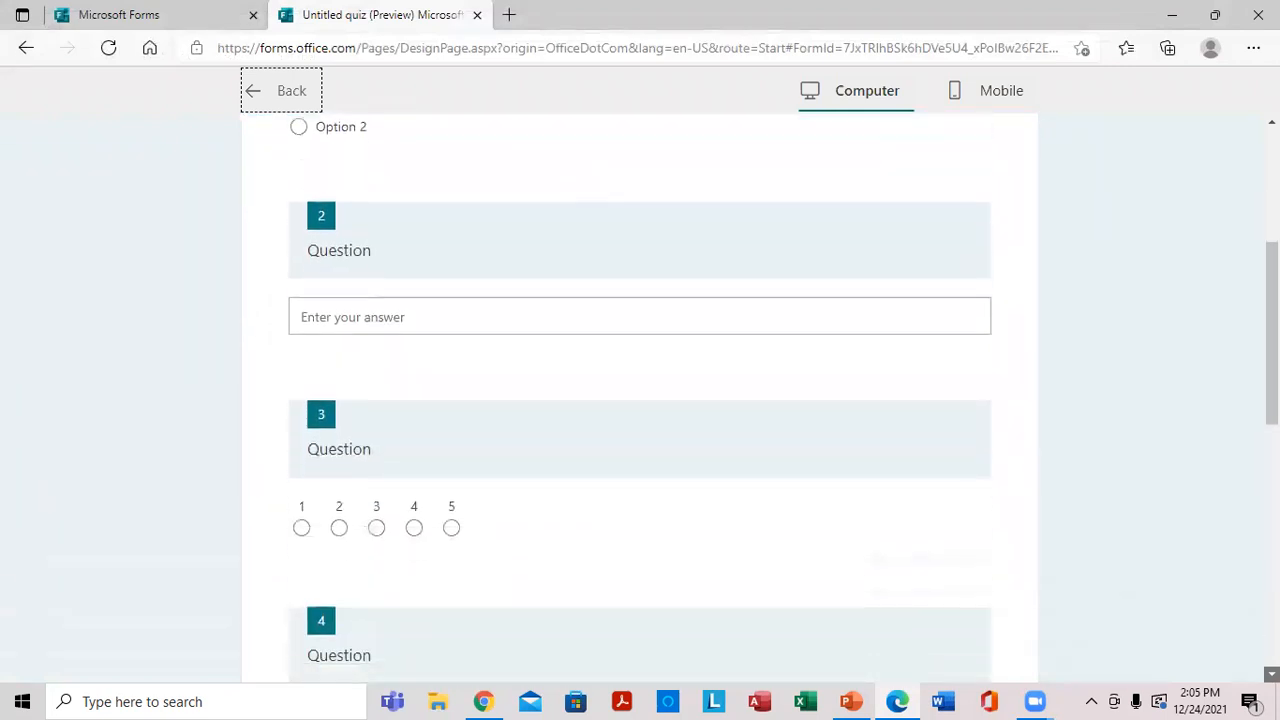
pyautogui.scroll(-4, 595, 270)
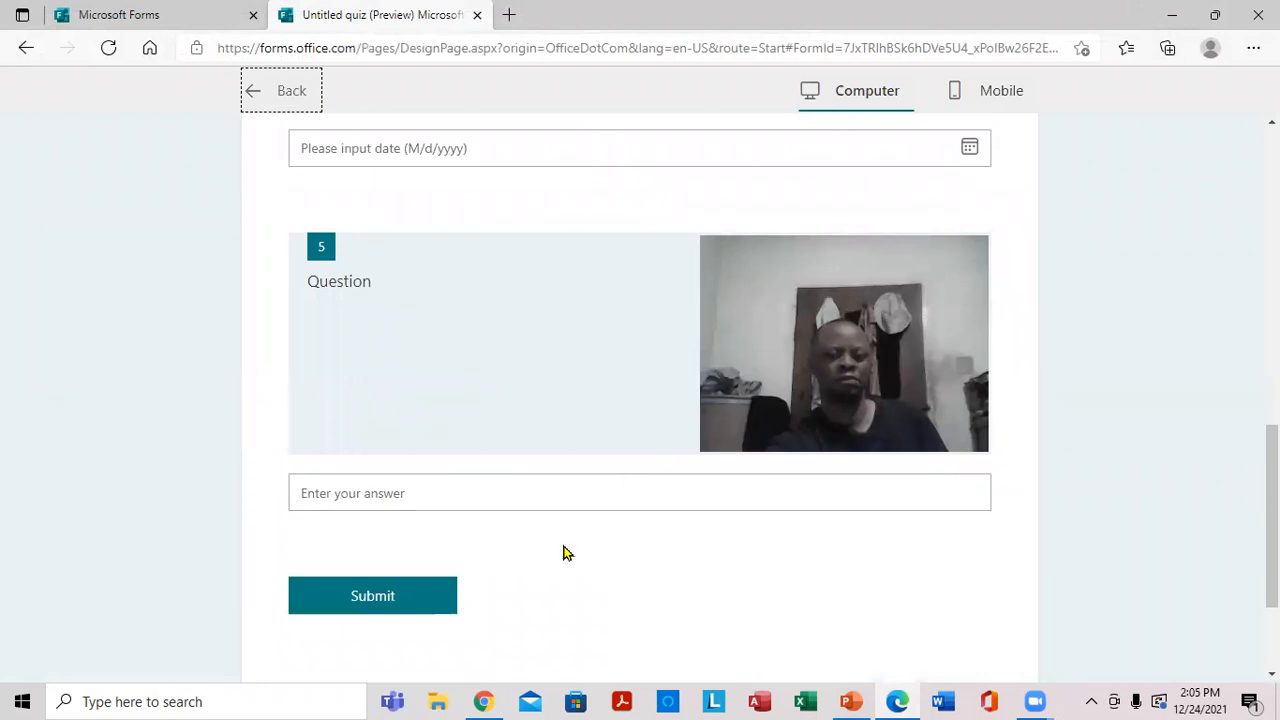
pyautogui.click(995, 91)
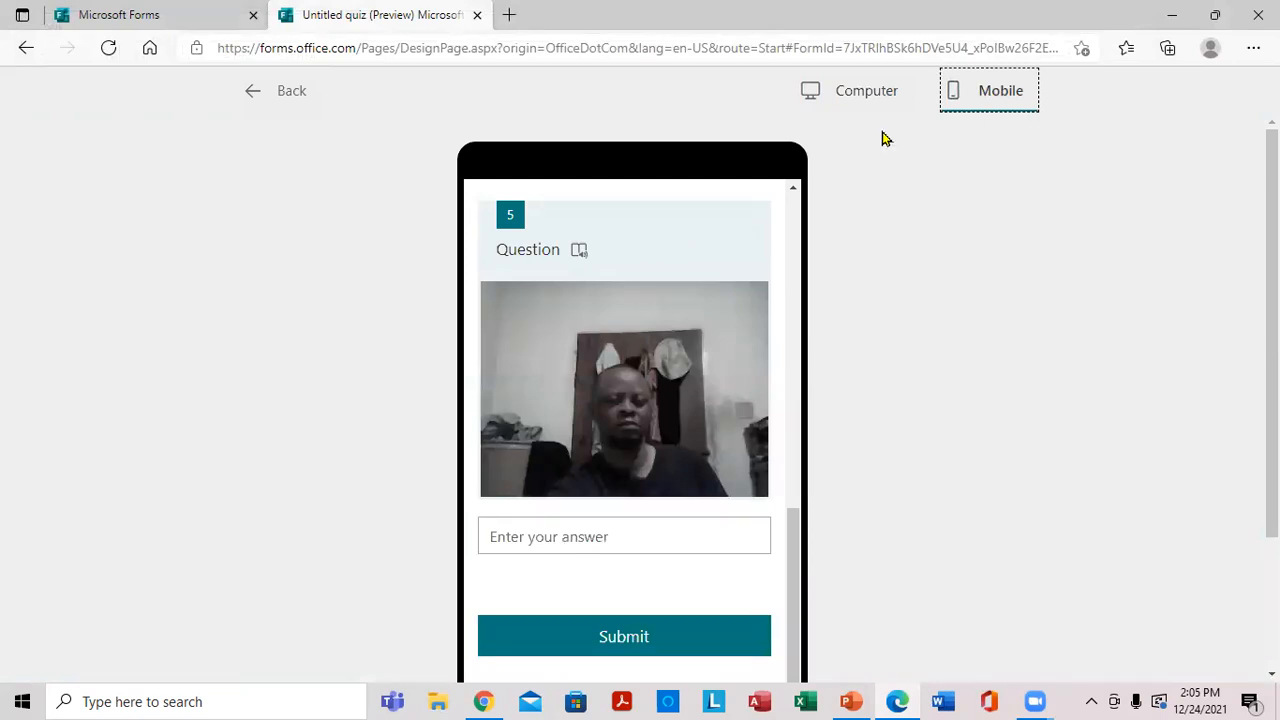
pyautogui.scroll(5, 786, 245)
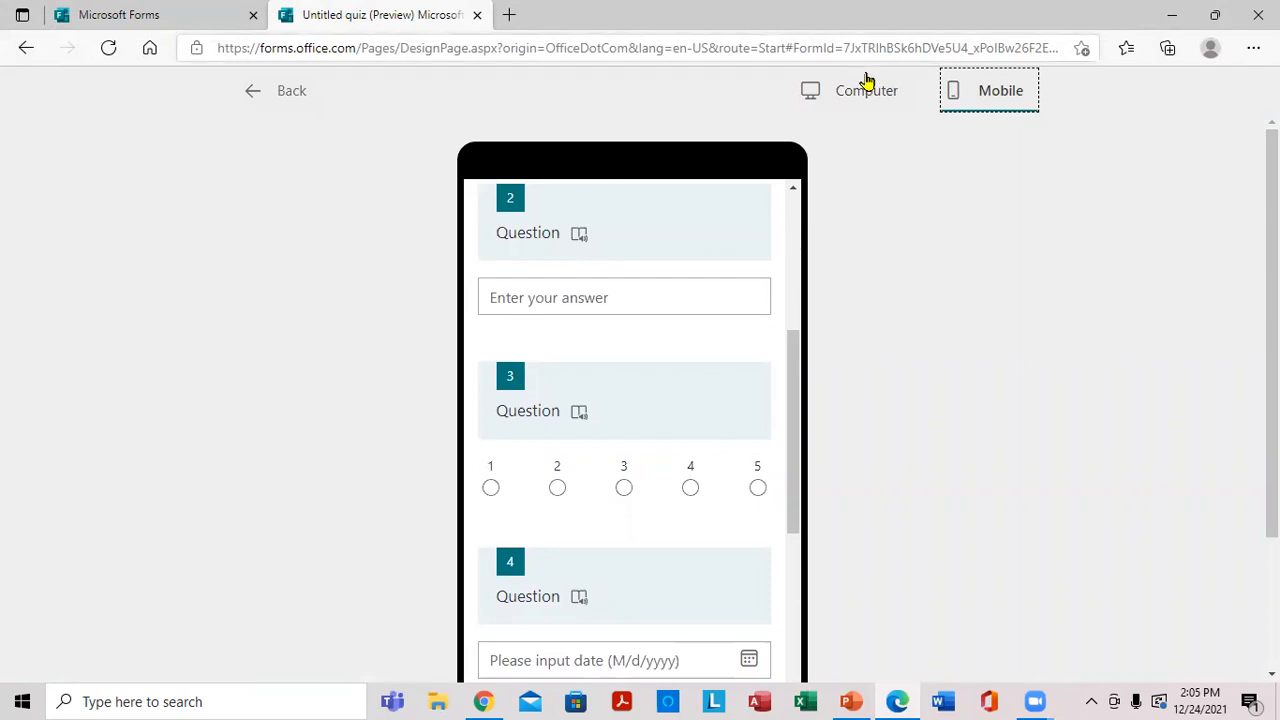
# Leave the preview and apply the space scene theme with a telescope, rocket and globe to the quiz.
pyautogui.click(267, 94)
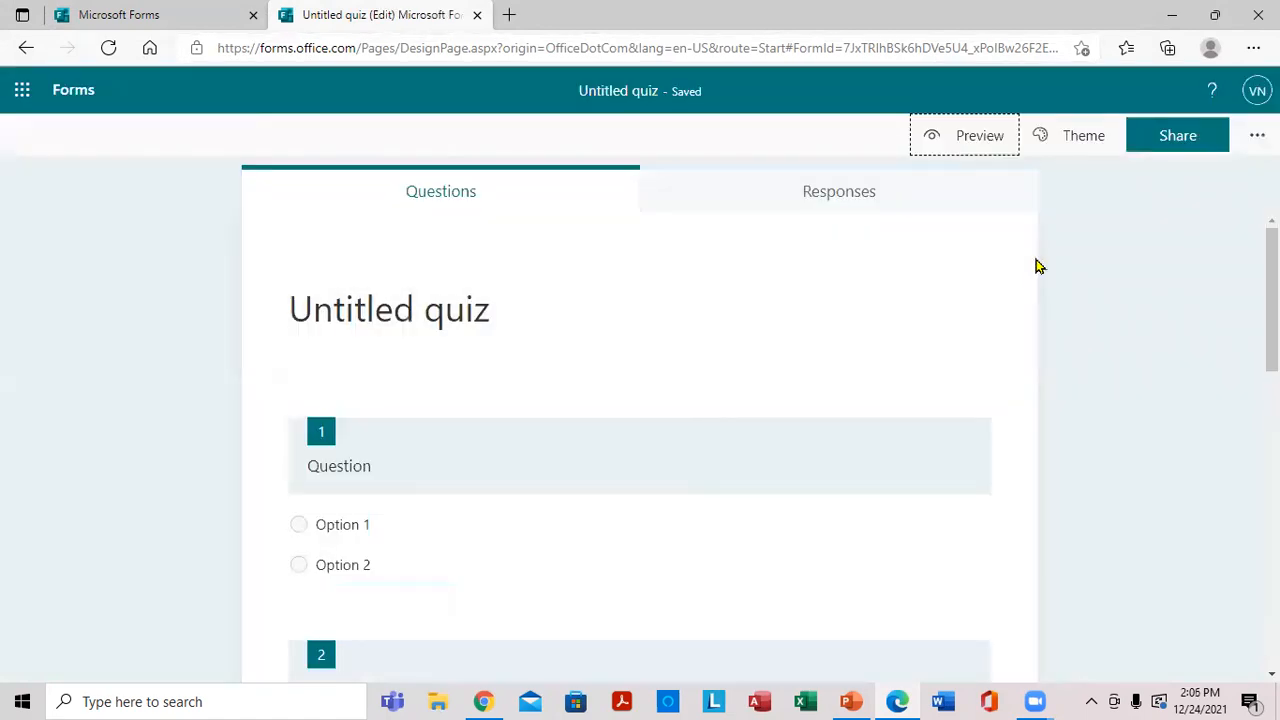
pyautogui.click(1058, 140)
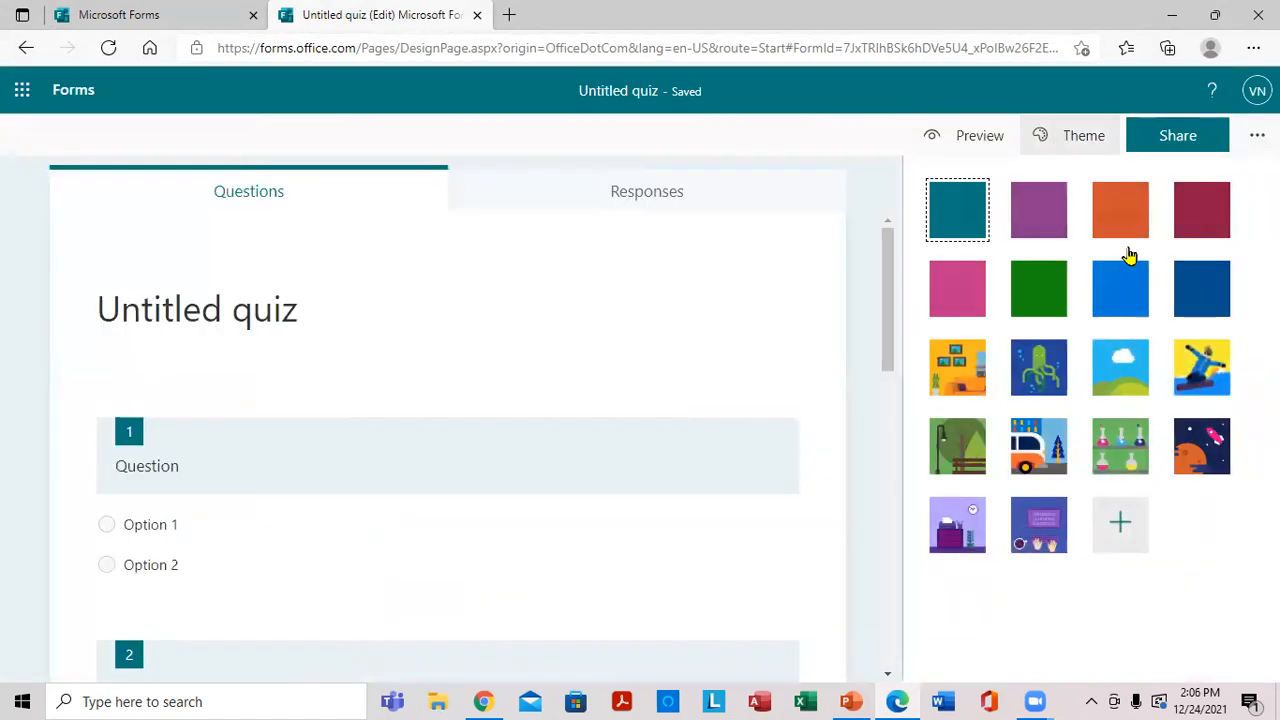
pyautogui.click(1128, 452)
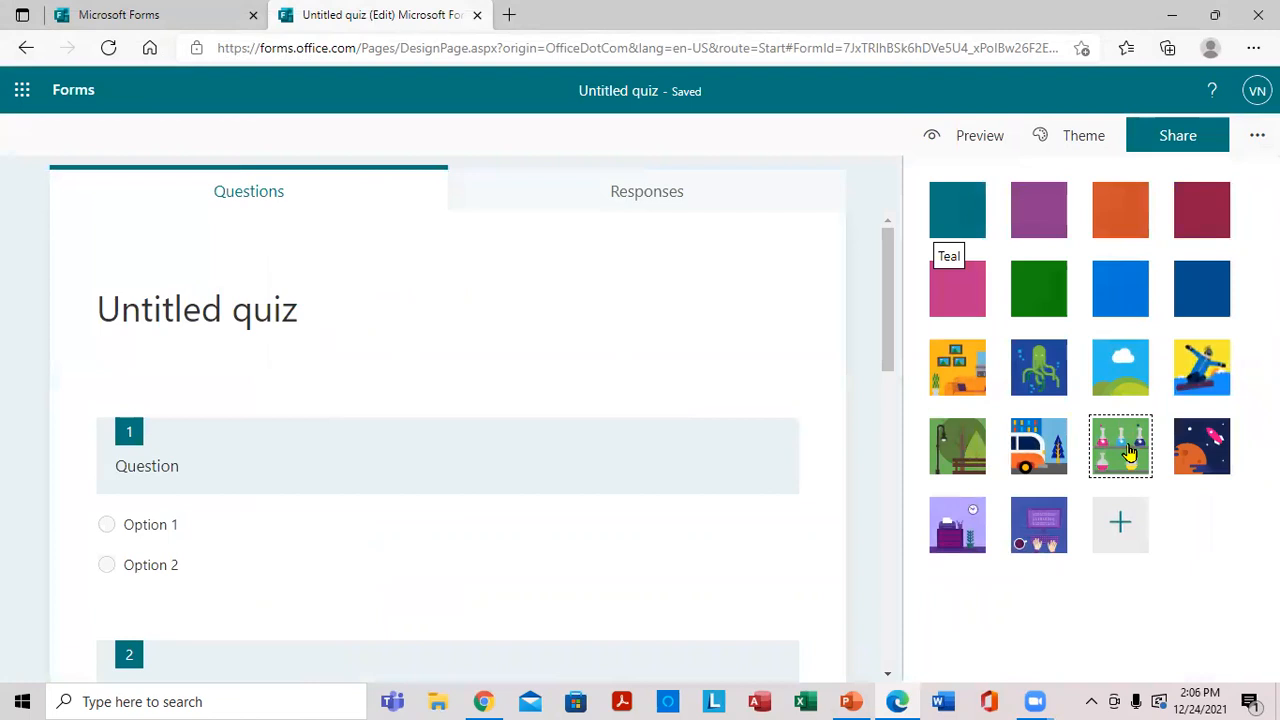
pyautogui.click(1215, 450)
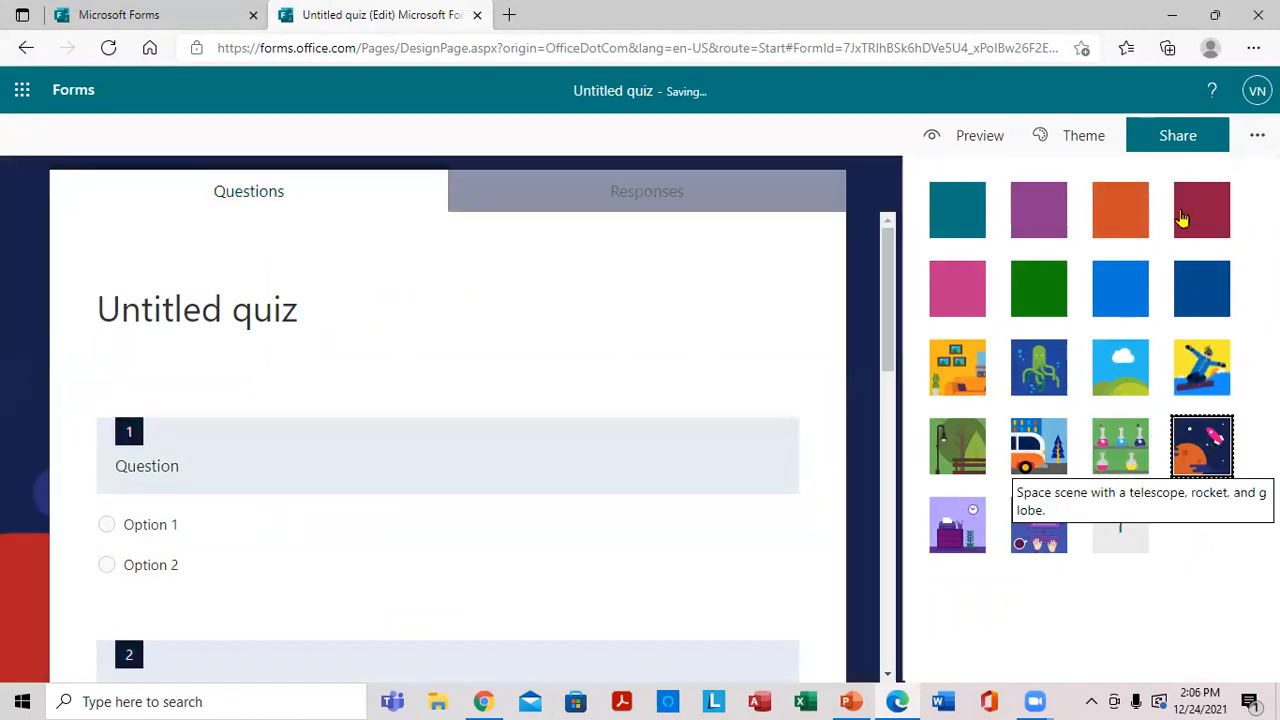
pyautogui.click(1090, 138)
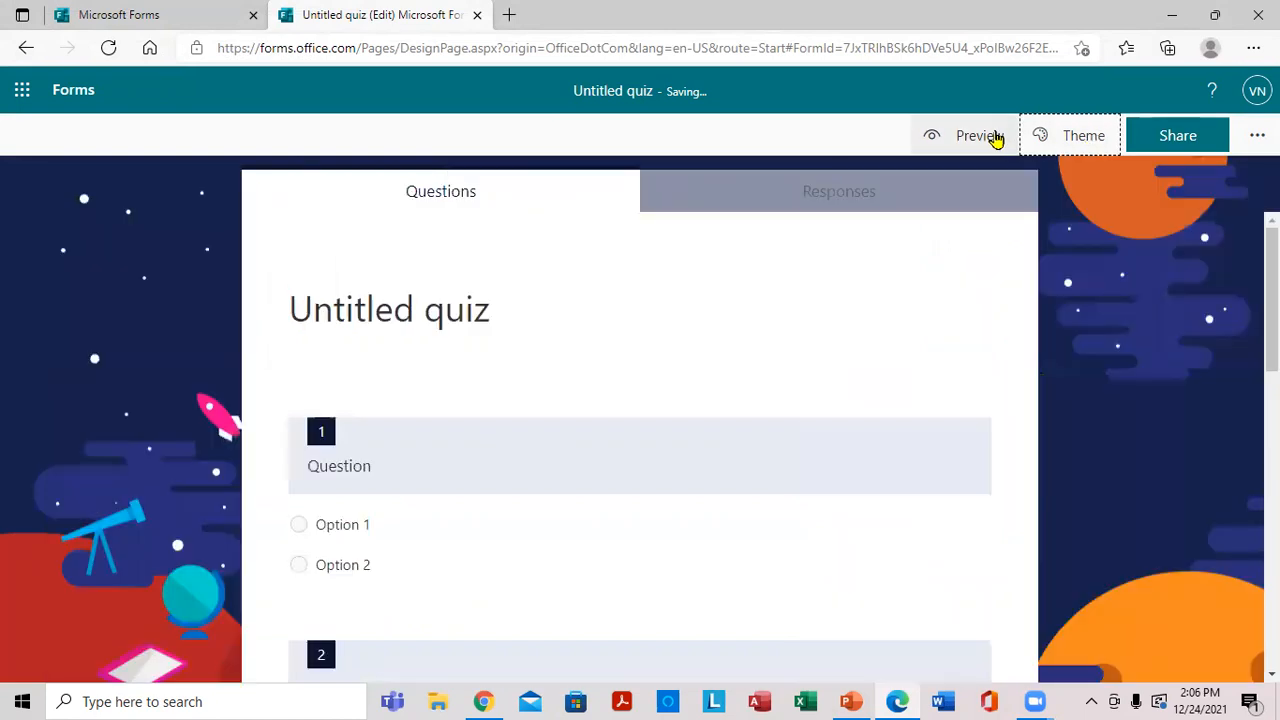
# Preview the themed quiz down to the Submit button in the Computer view, look through it in the Mobile view, and return to editing.
pyautogui.click(983, 135)
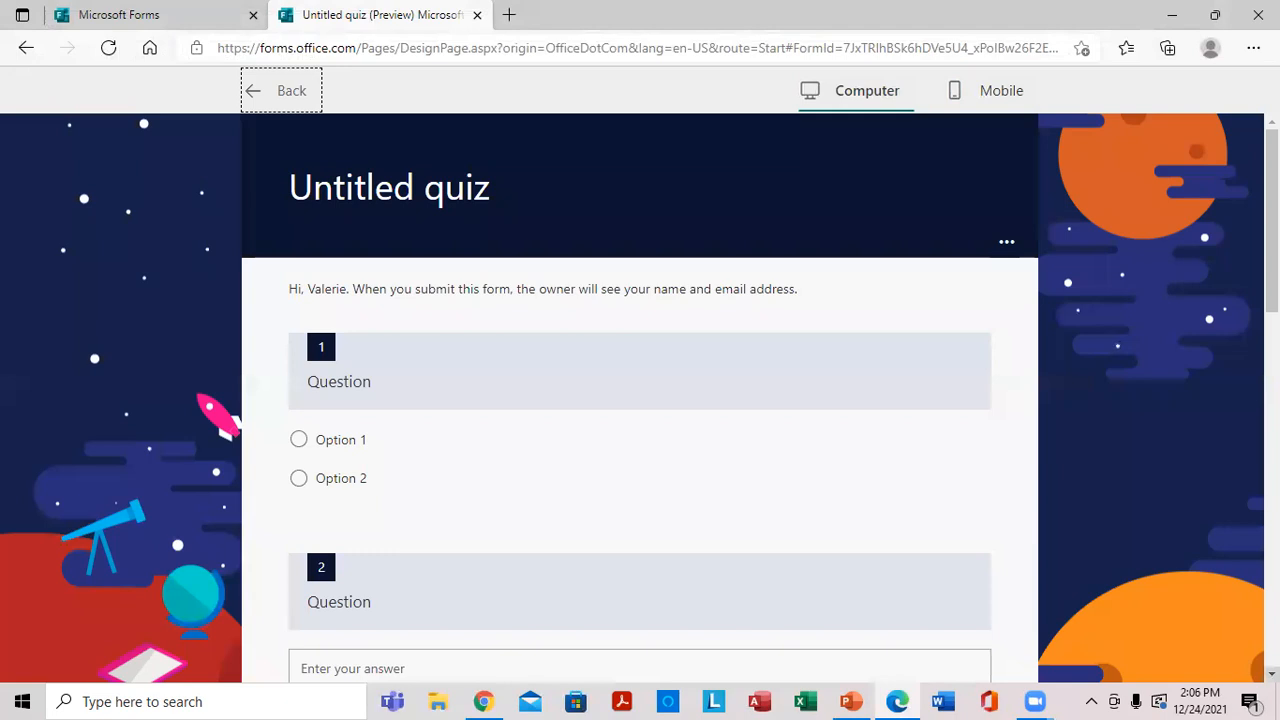
pyautogui.scroll(-10, 1259, 670)
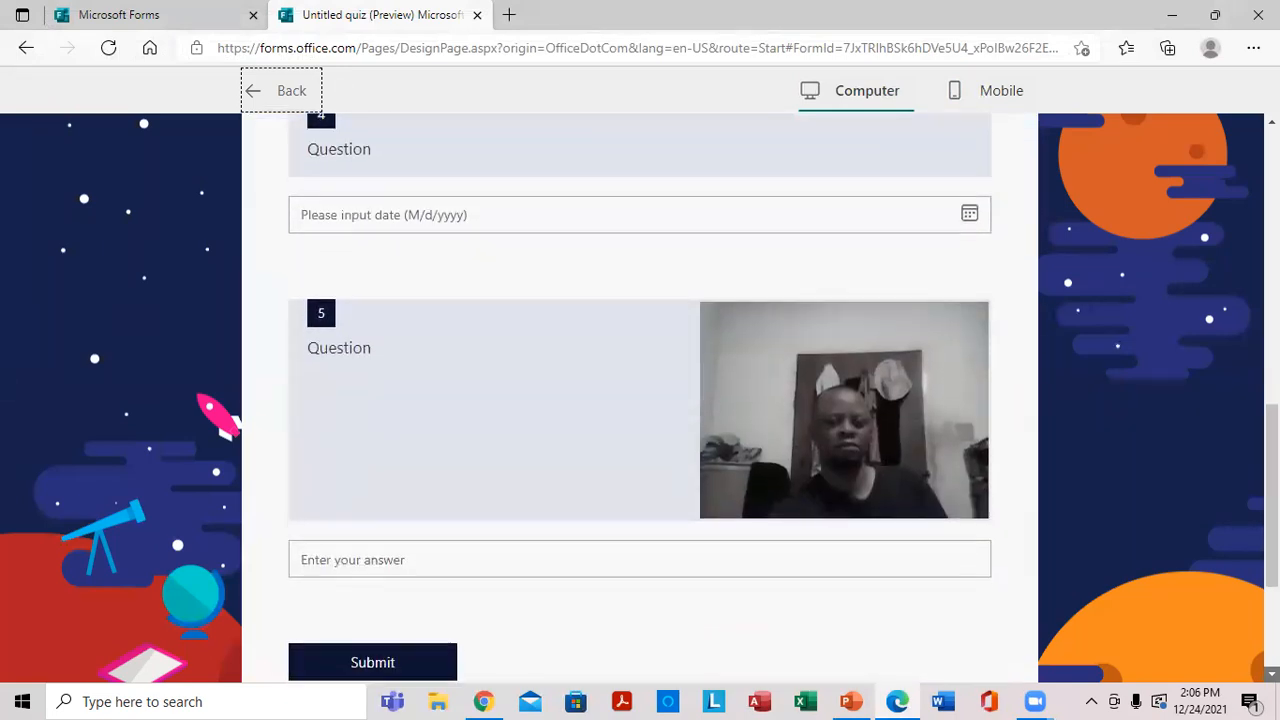
pyautogui.scroll(-2, 1265, 672)
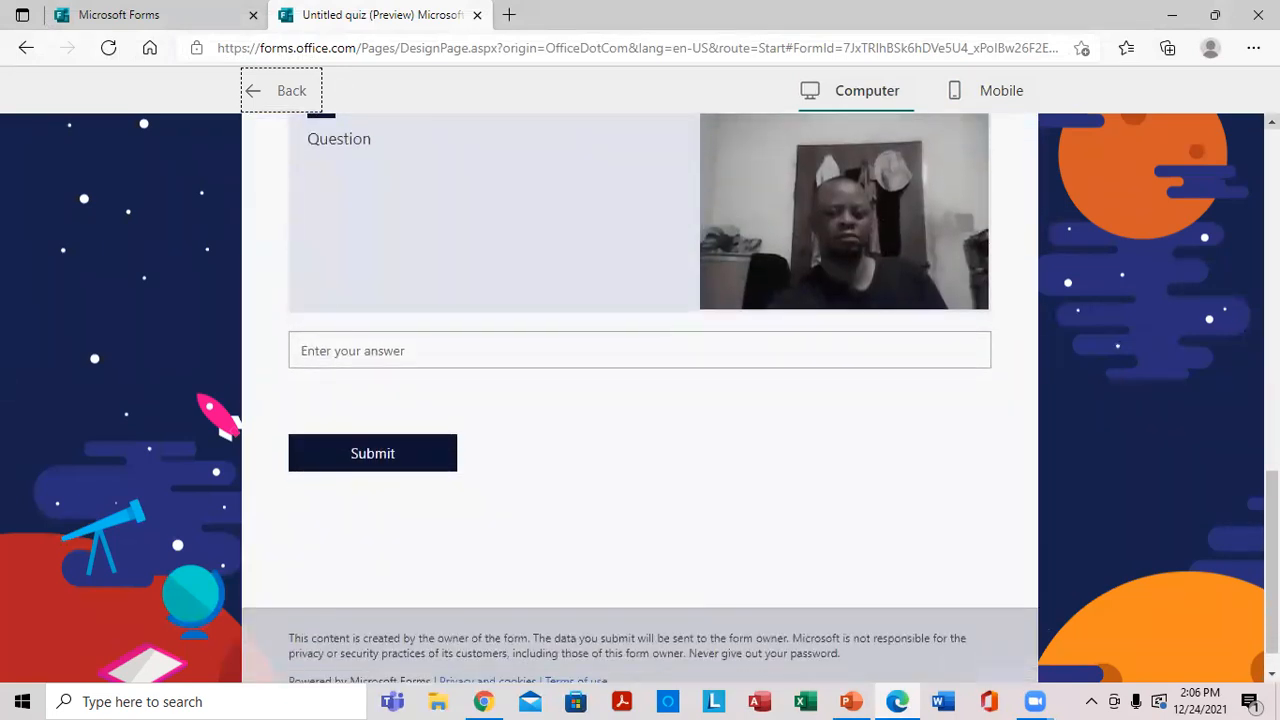
pyautogui.scroll(5, 1272, 121)
pyautogui.scroll(6, 640, 400)
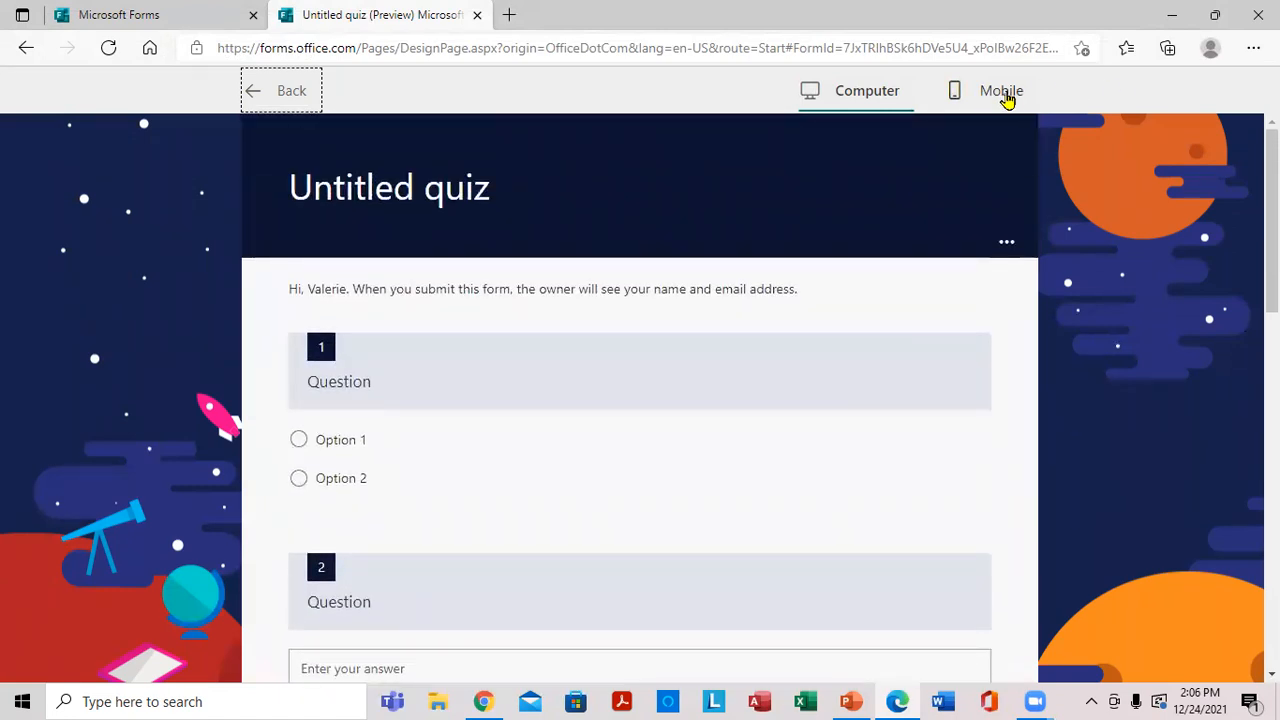
pyautogui.click(1007, 100)
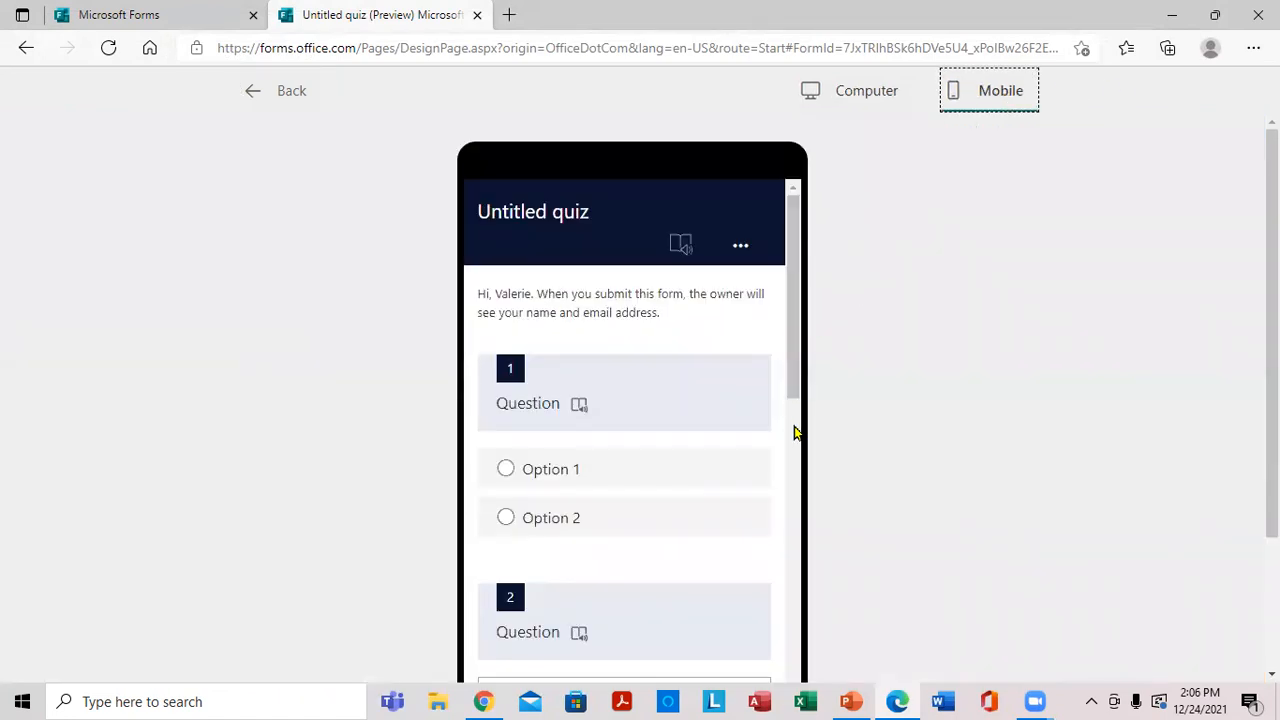
pyautogui.scroll(-5, 791, 509)
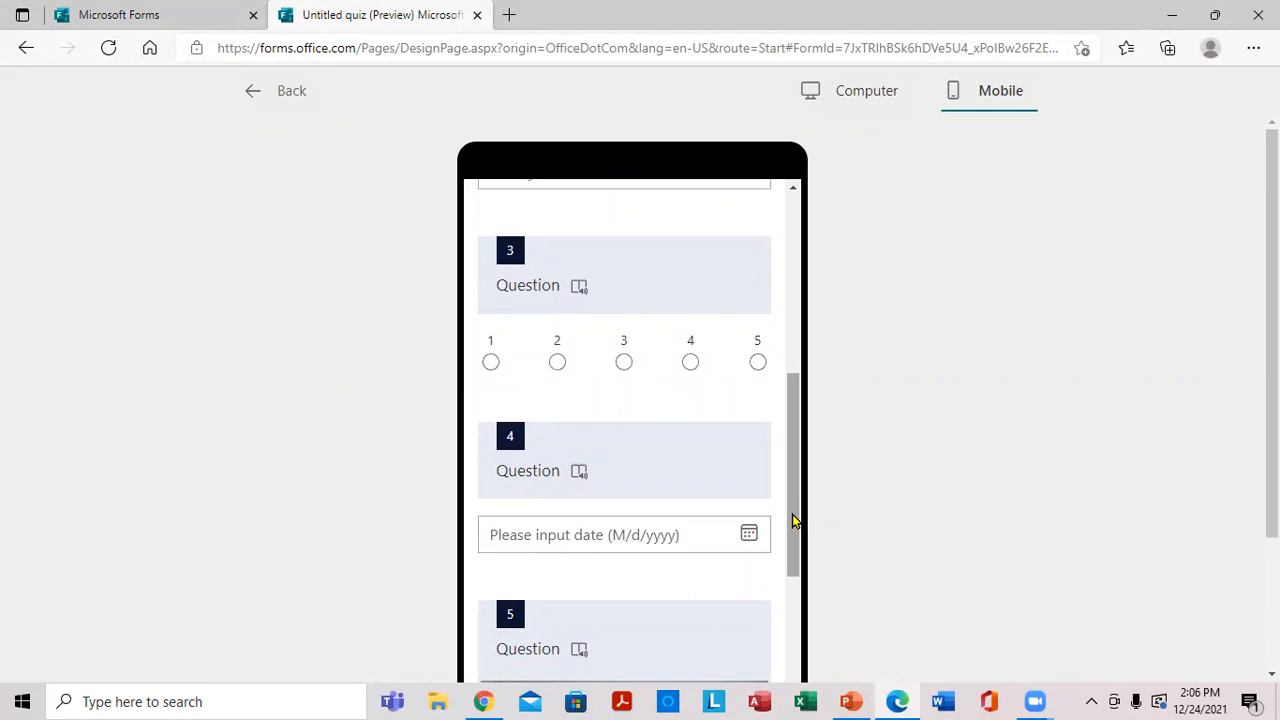
pyautogui.click(254, 90)
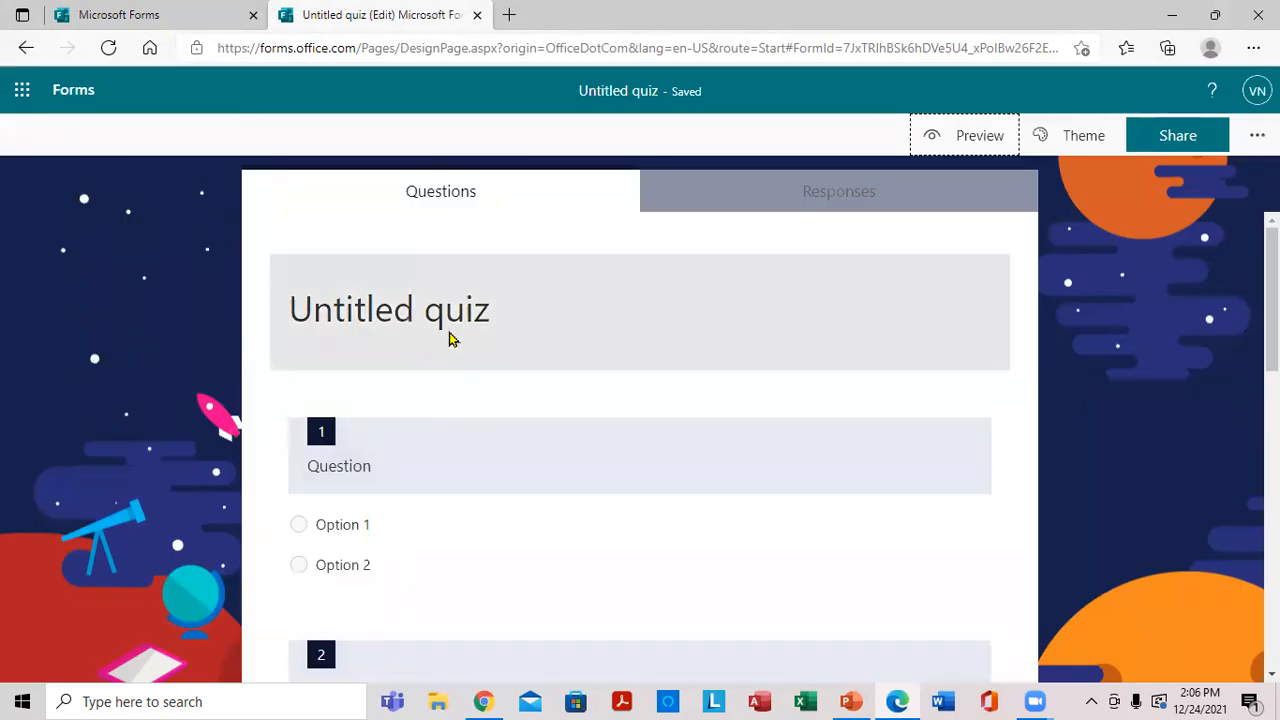
# Title the quiz "Test Paper" and enter "Do the following" as its description.
pyautogui.click(457, 305)
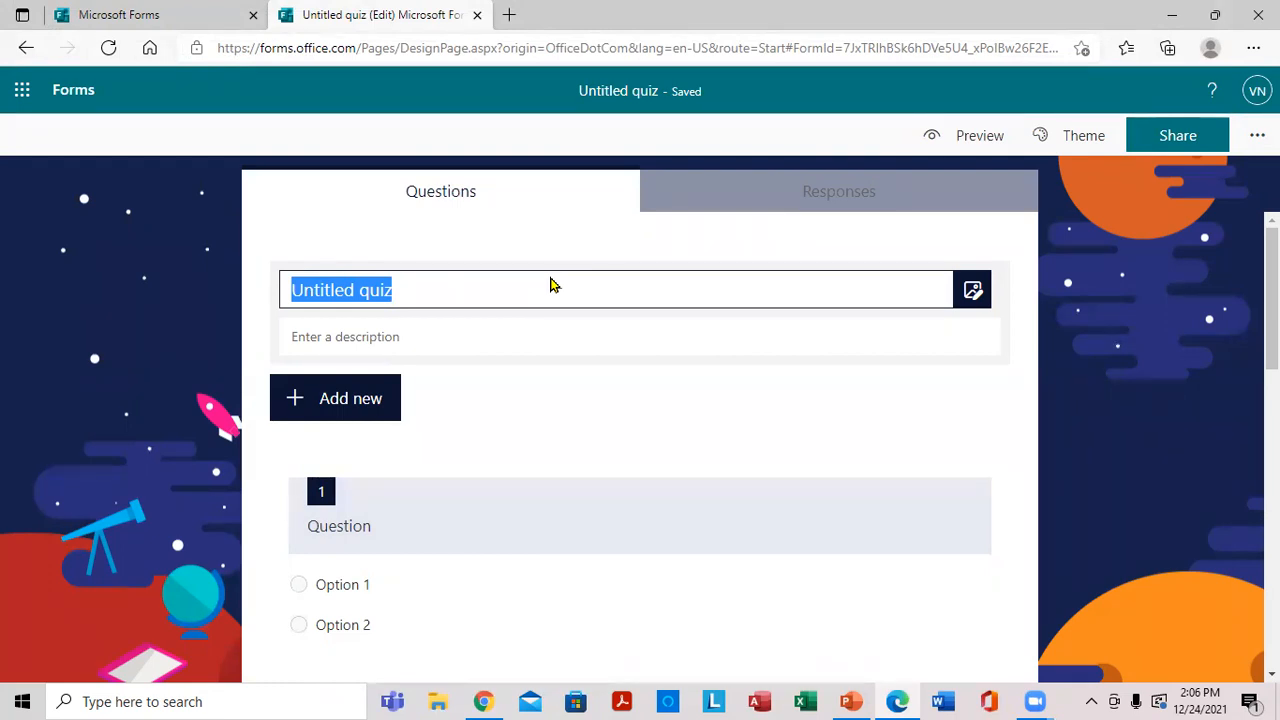
pyautogui.write('t')
pyautogui.press('BackSpace')
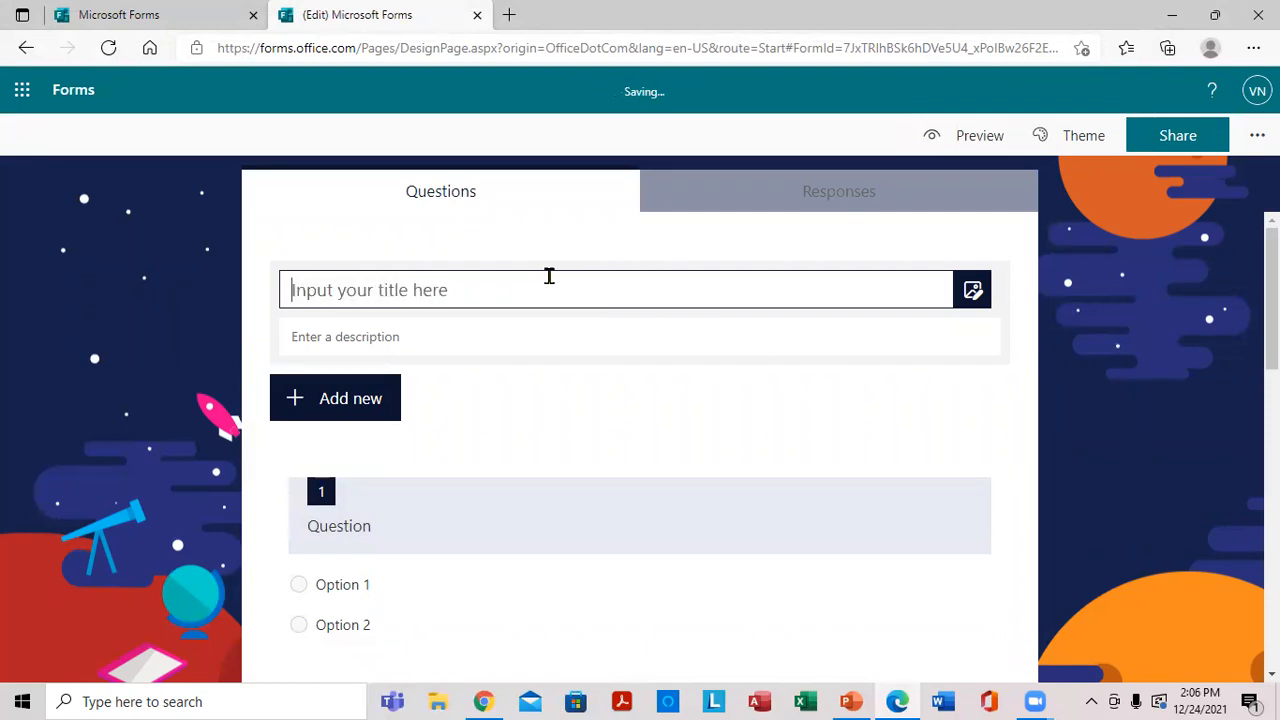
pyautogui.write('T')
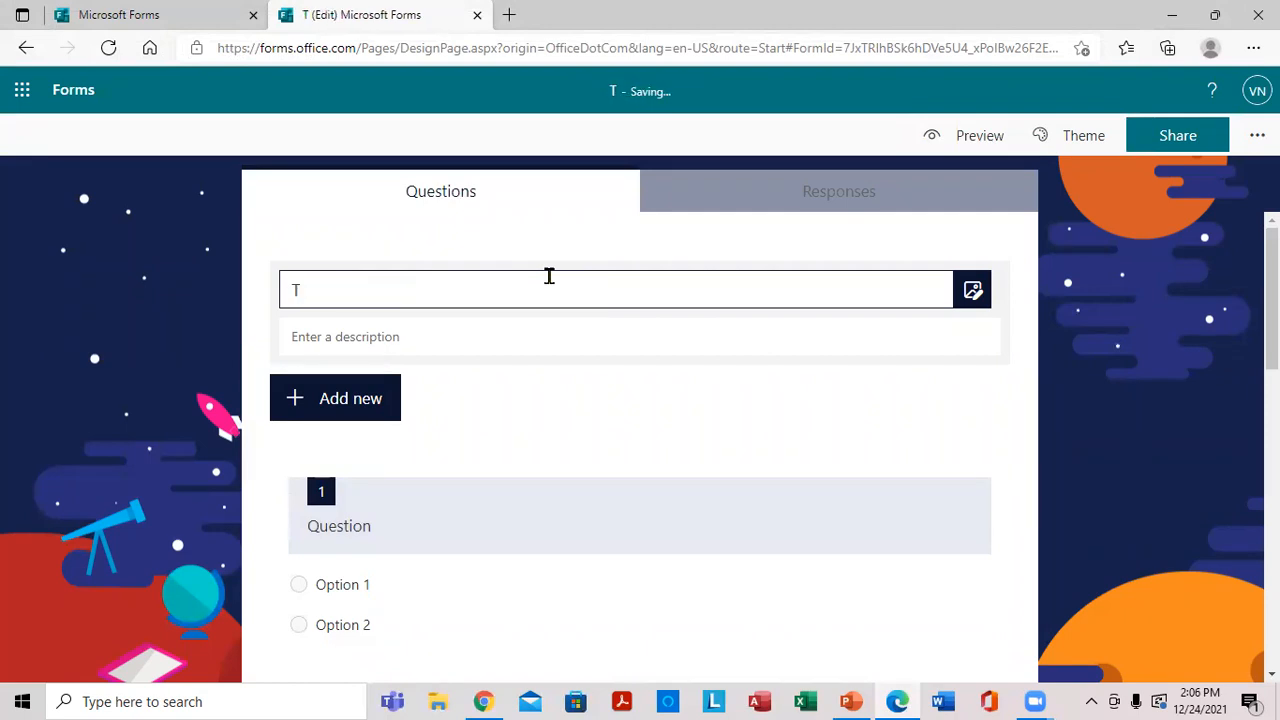
pyautogui.write('e')
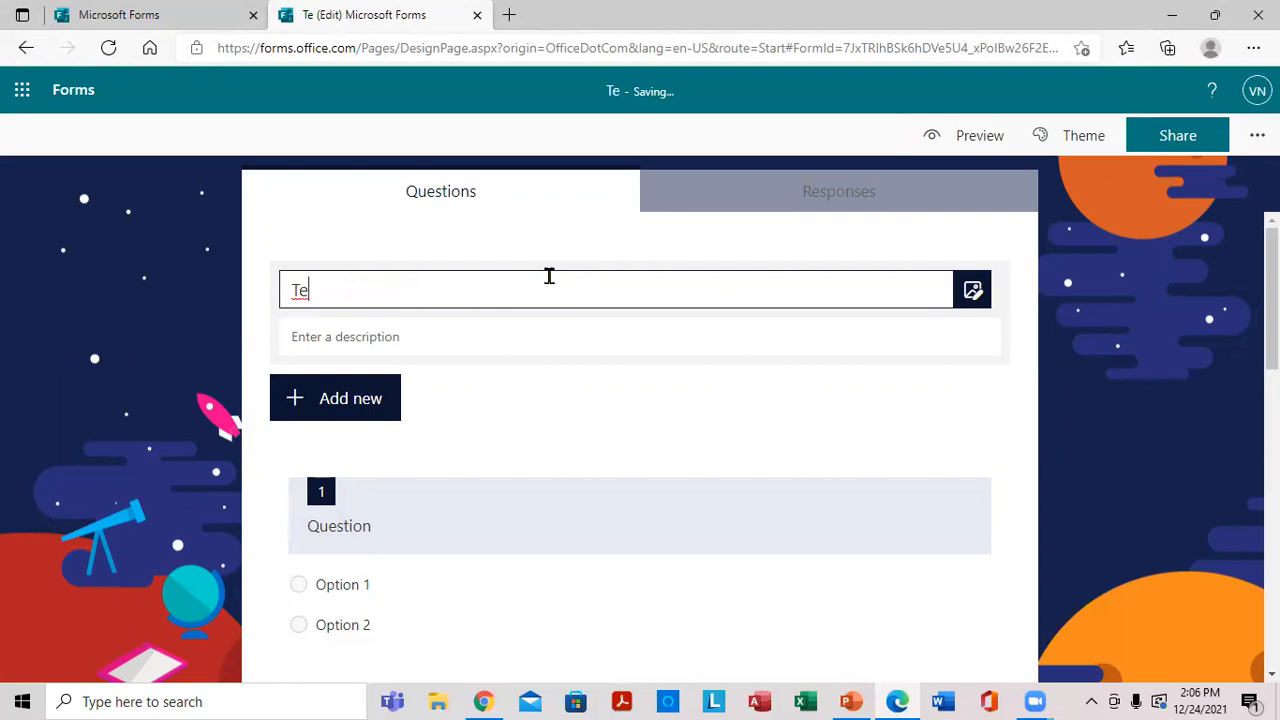
pyautogui.write('st ')
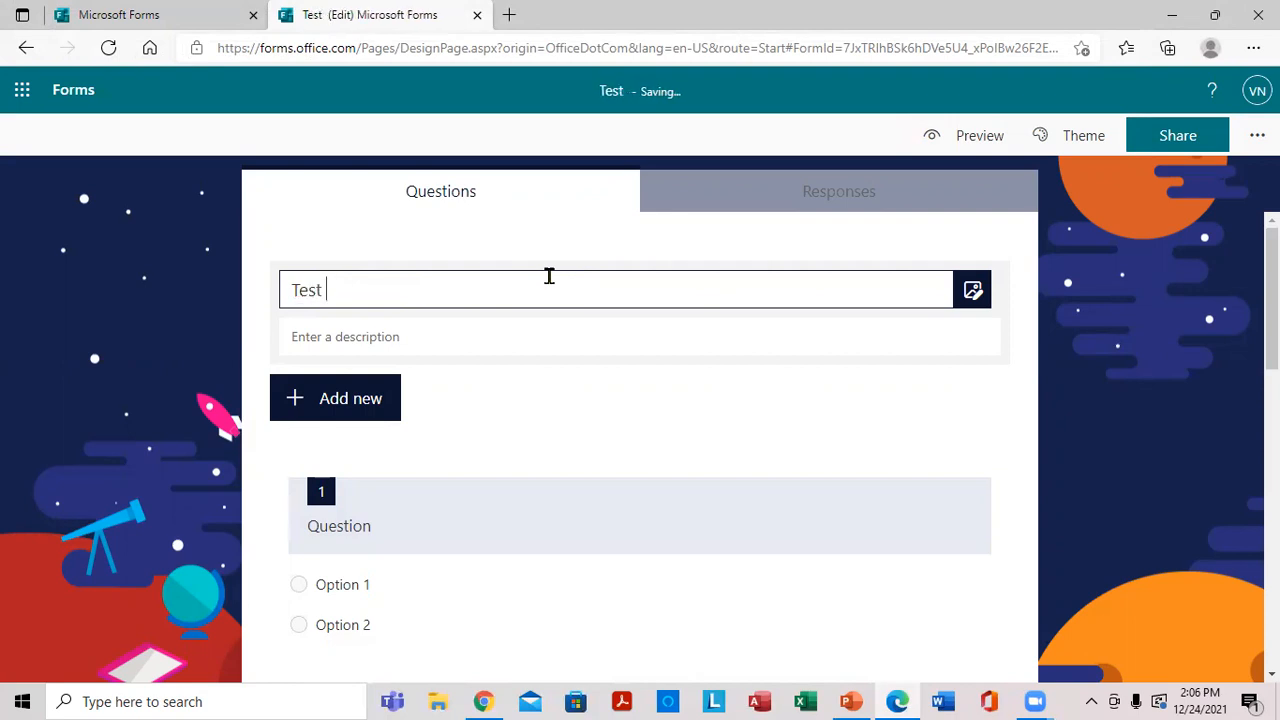
pyautogui.write('Paper')
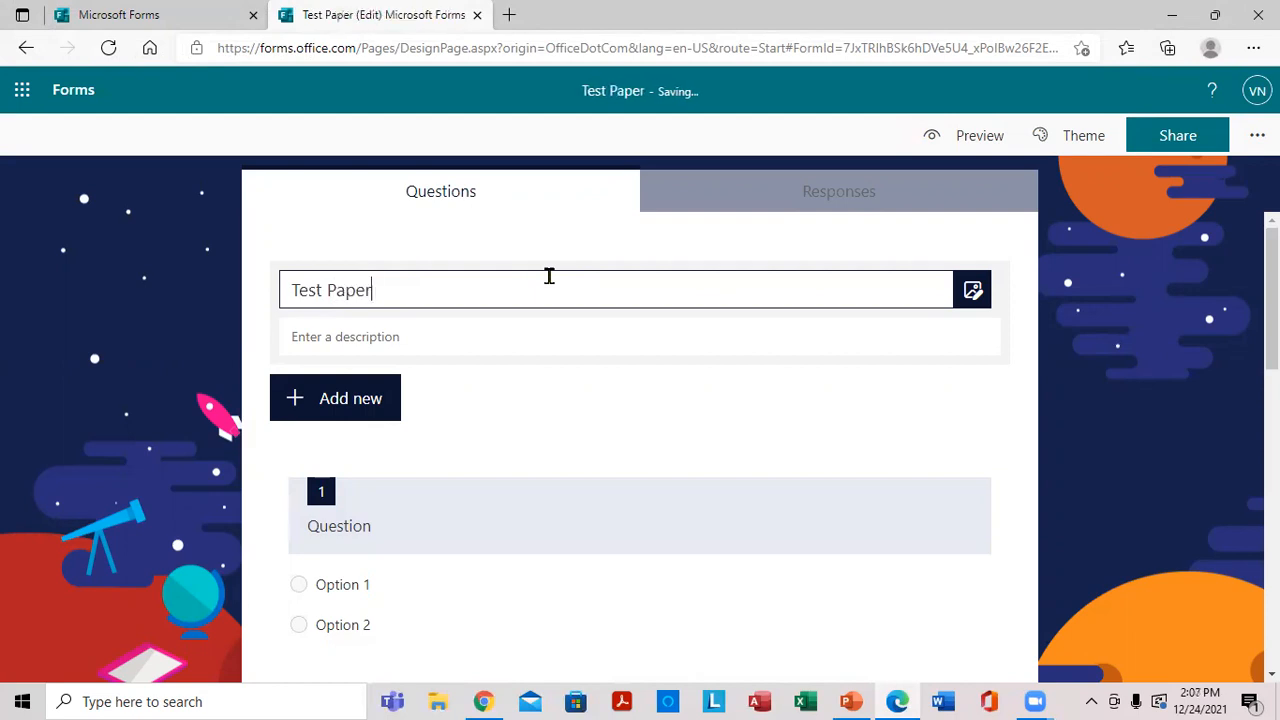
pyautogui.click(422, 333)
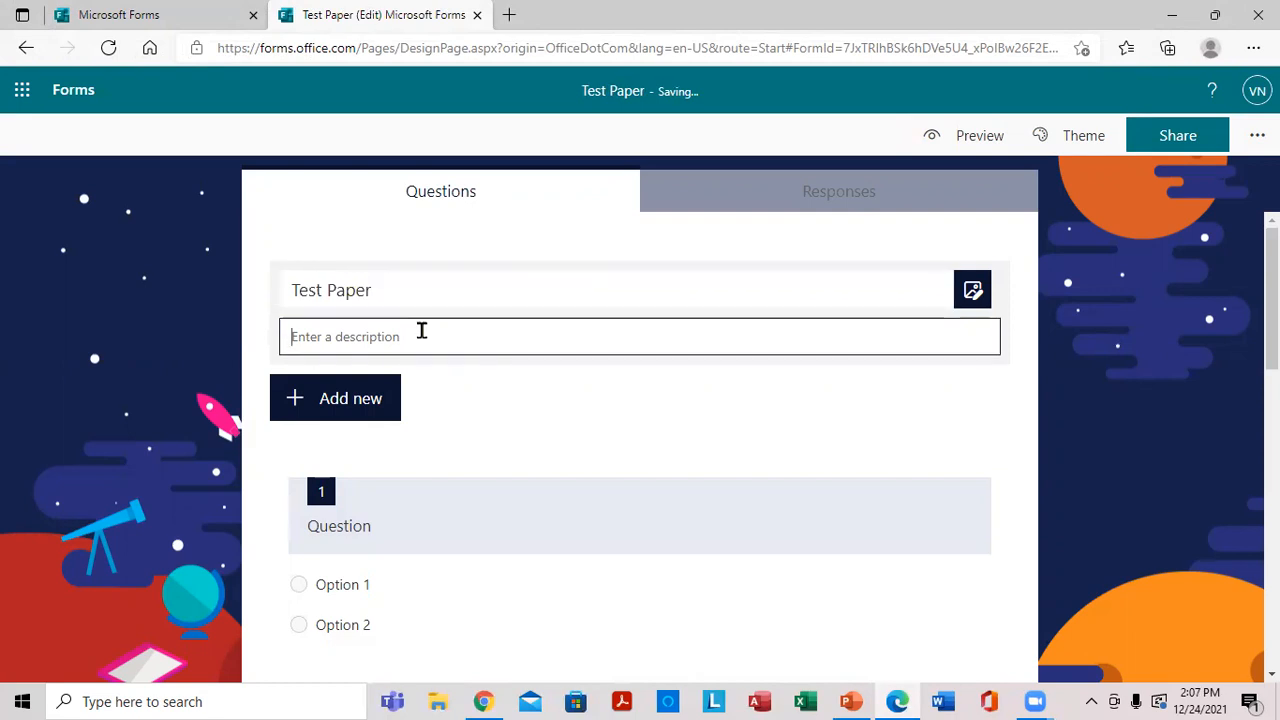
pyautogui.write('Do the following')
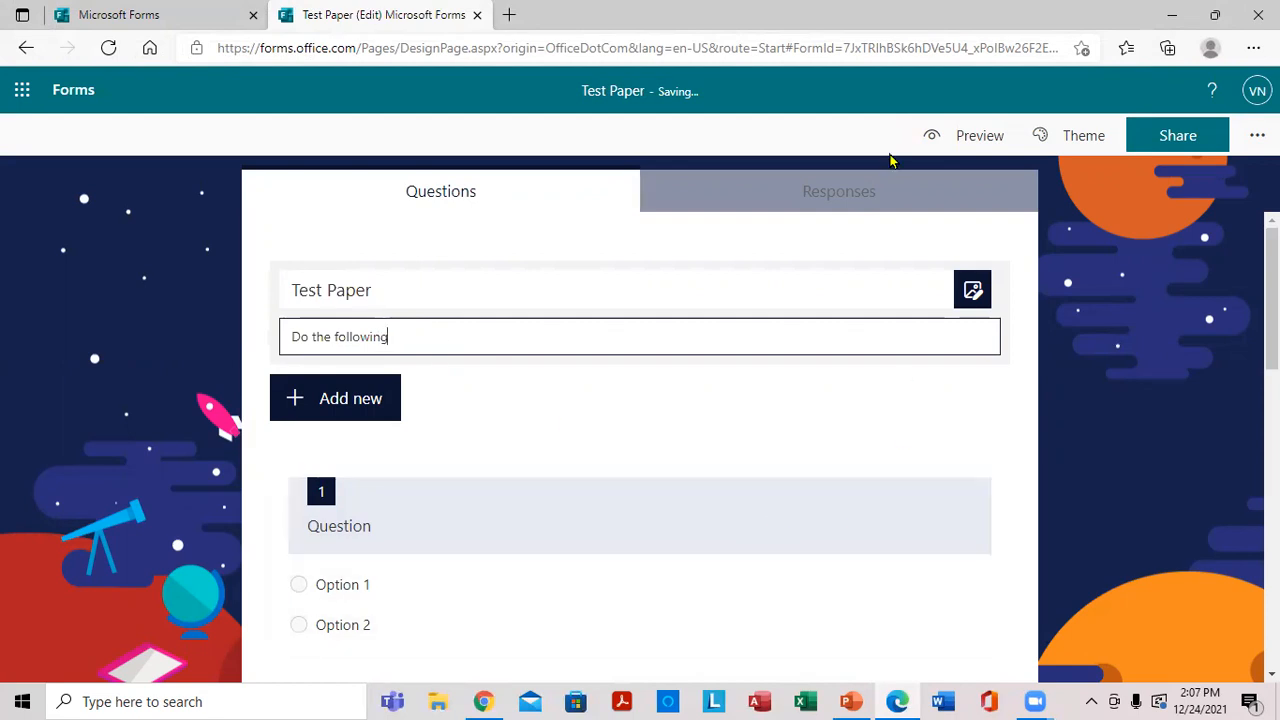
# Check the quiz's title and description in the Computer and Mobile previews, and return to editing.
pyautogui.click(997, 138)
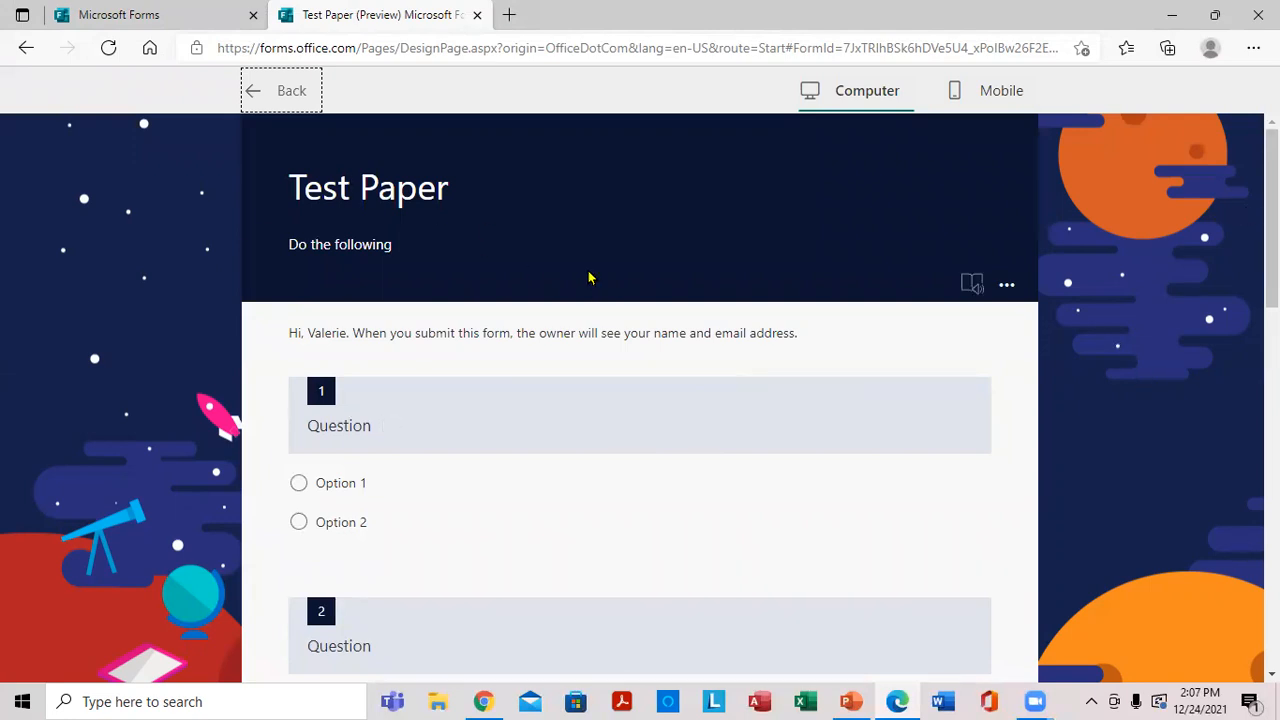
pyautogui.click(976, 91)
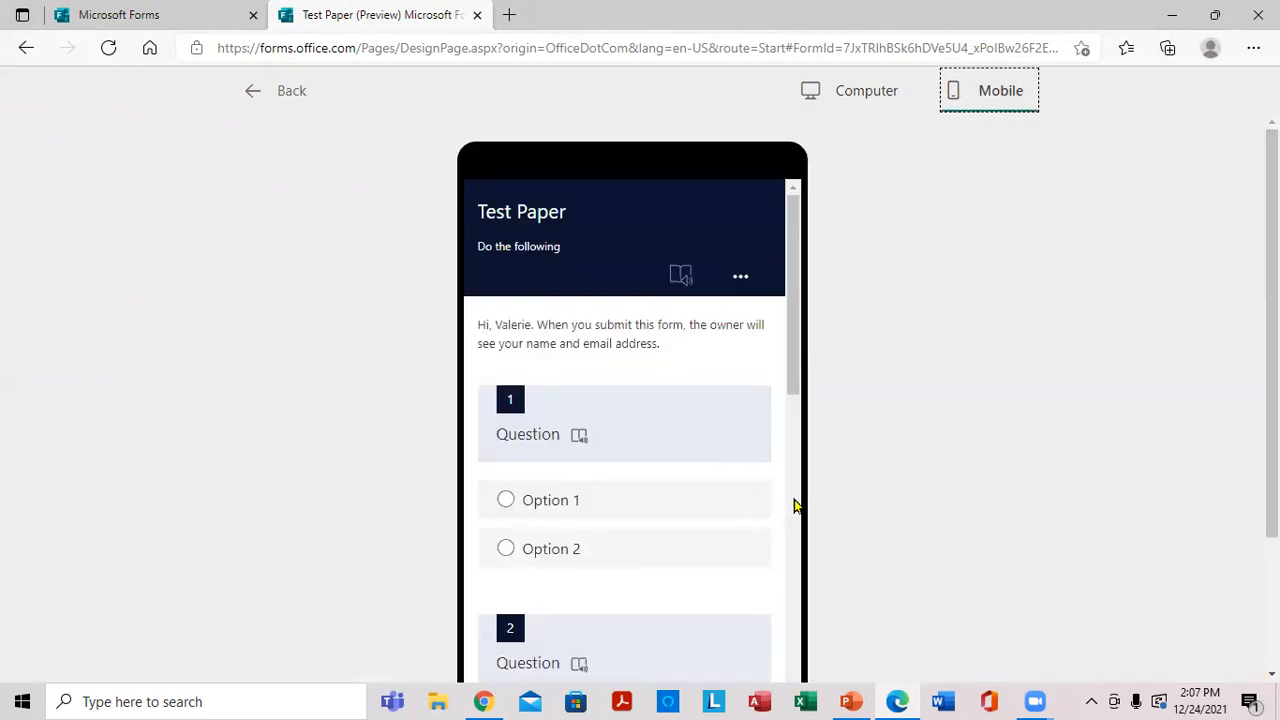
pyautogui.click(793, 506)
pyautogui.scroll(10, 798, 267)
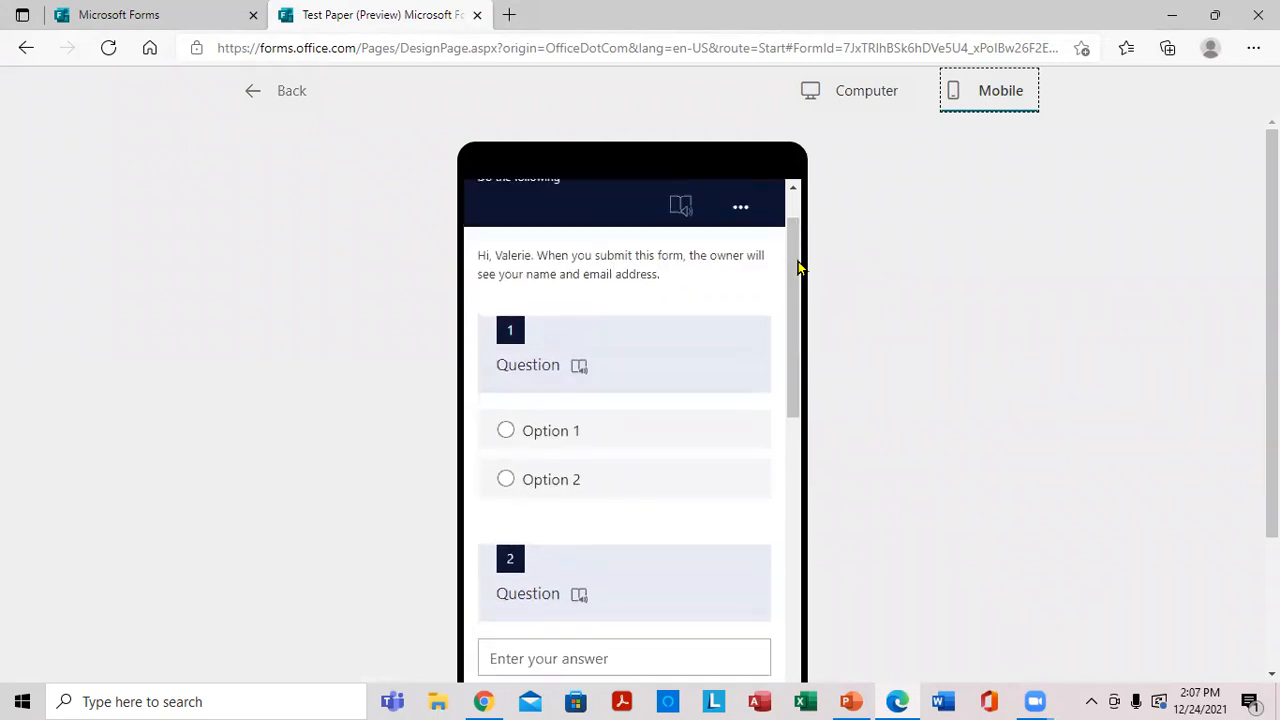
pyautogui.click(277, 103)
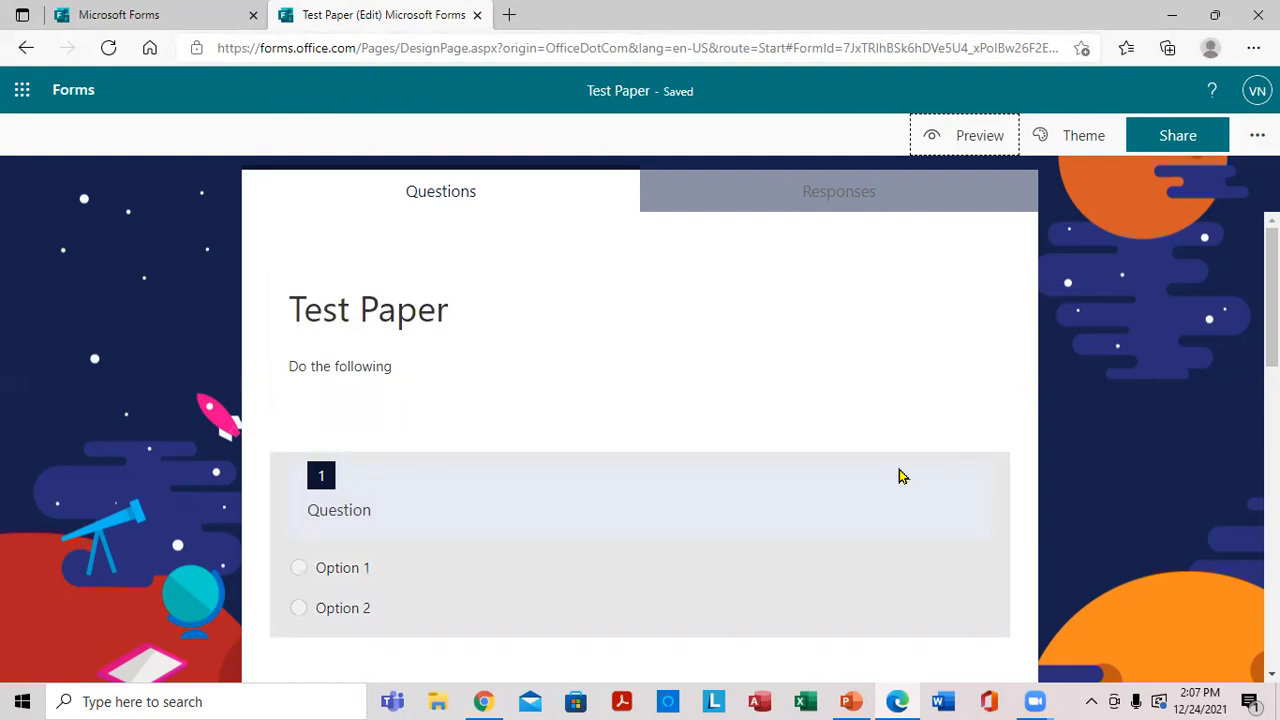
# Share the quiz by email, sending the prepared message with its link to the contact's suggested address, and close the Mail app.
pyautogui.click(1183, 140)
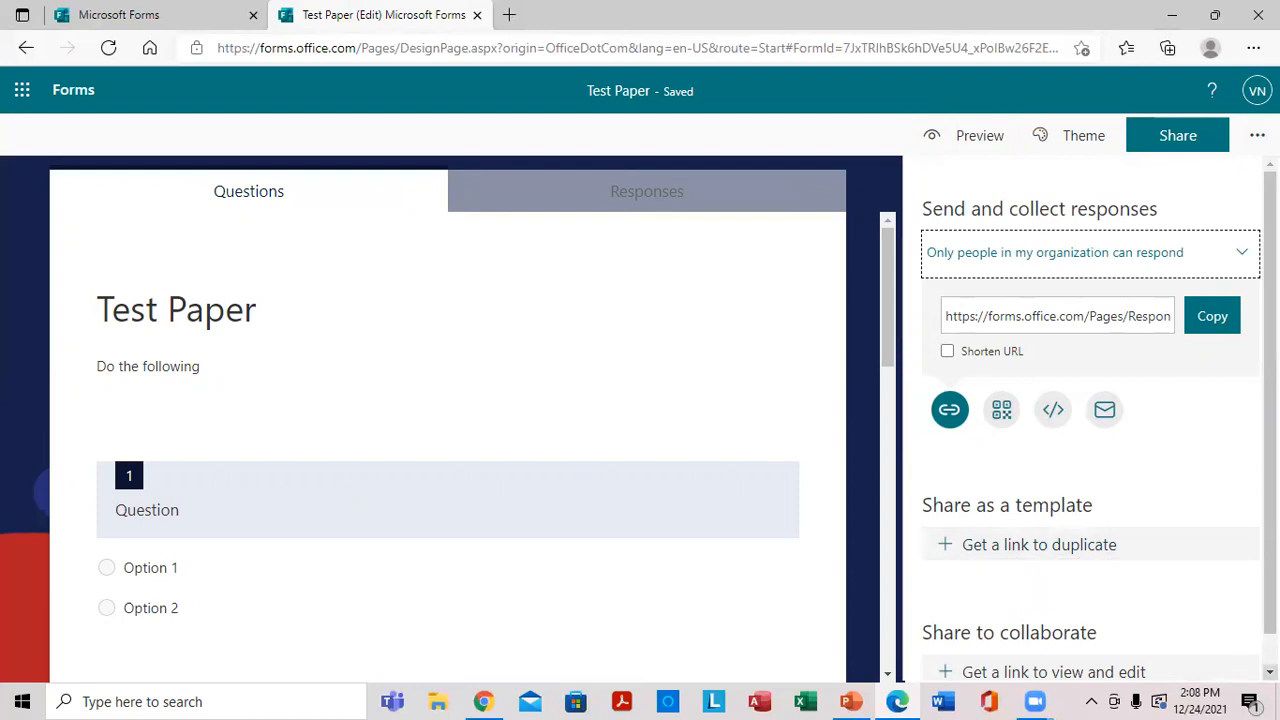
pyautogui.scroll(-1, 1089, 398)
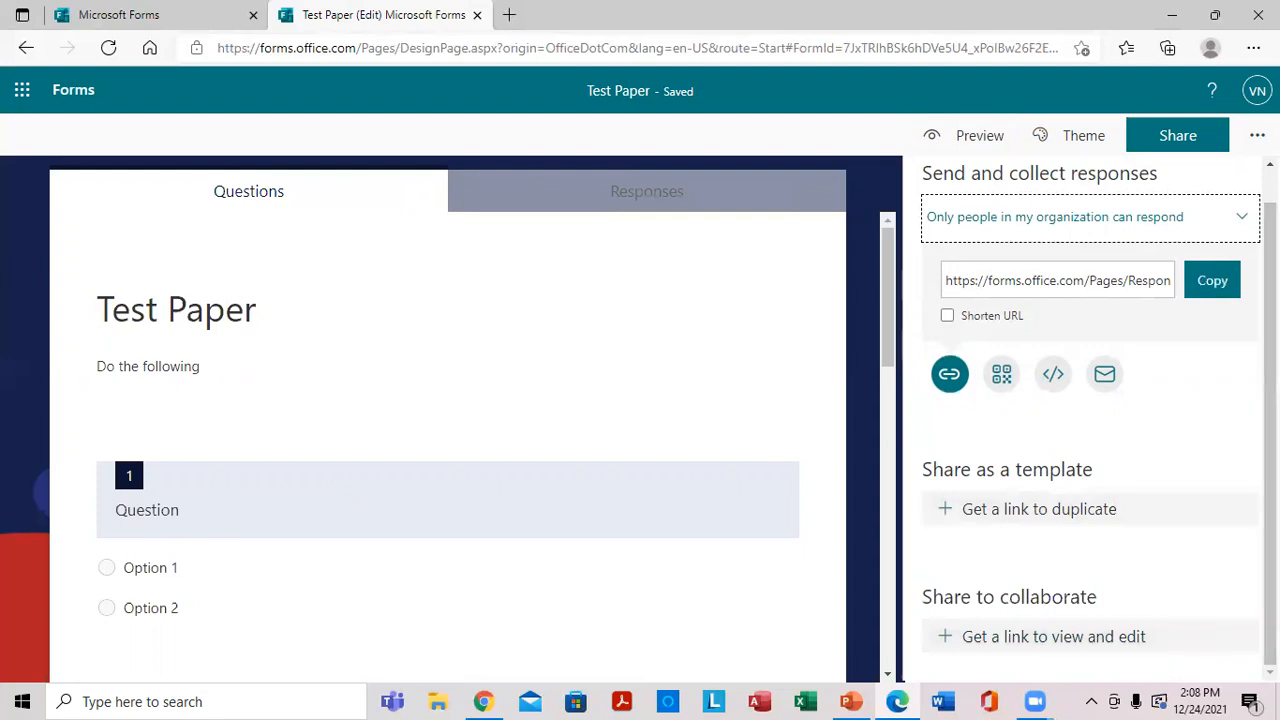
pyautogui.click(1105, 412)
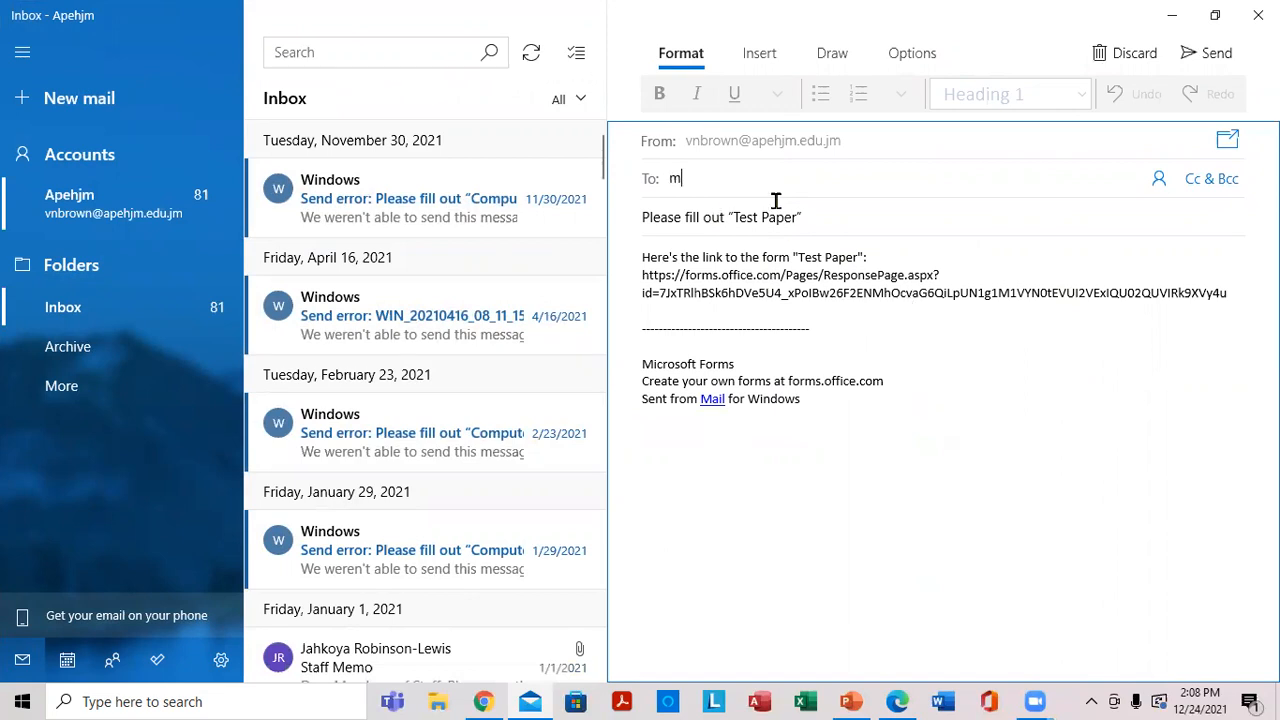
pyautogui.write('a')
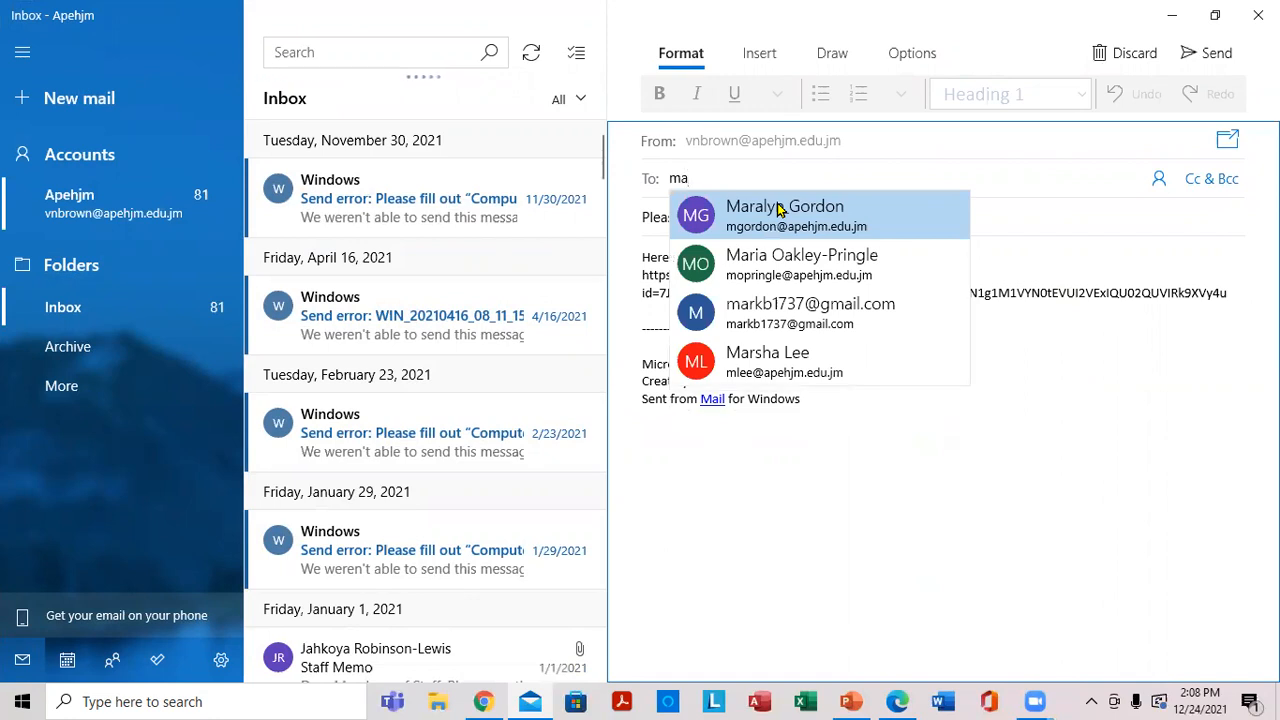
pyautogui.write('rk')
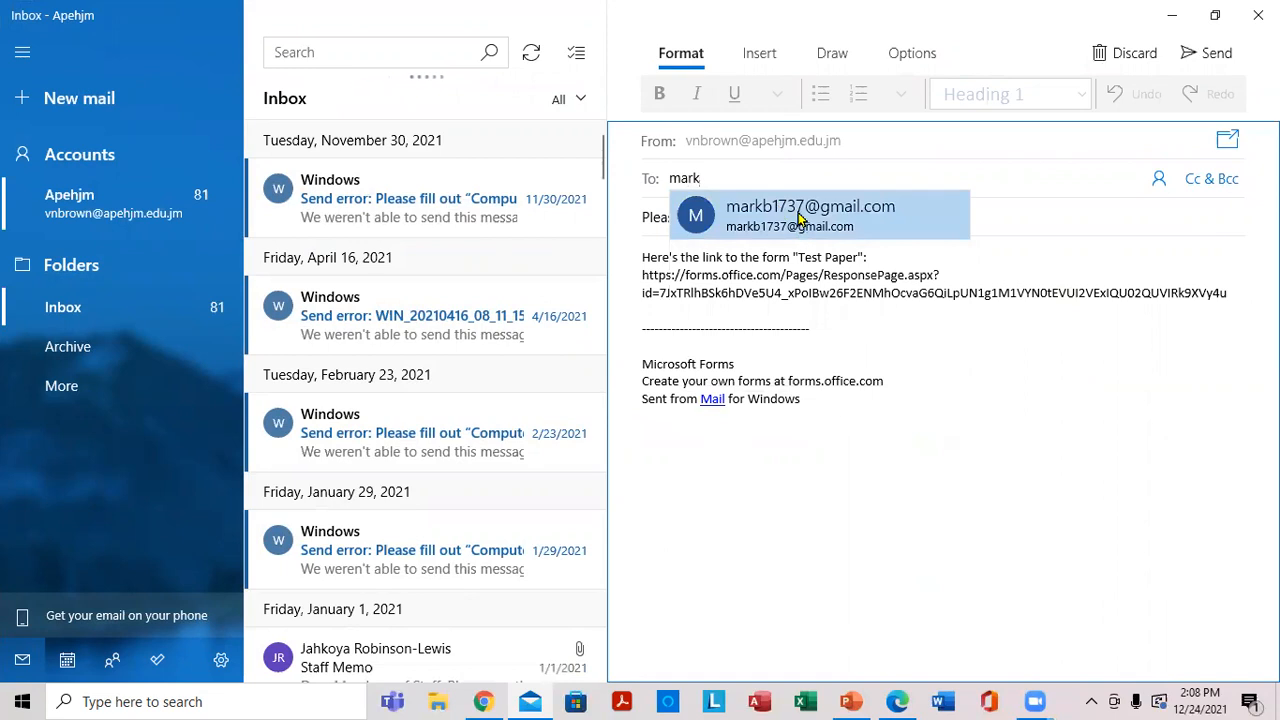
pyautogui.click(805, 218)
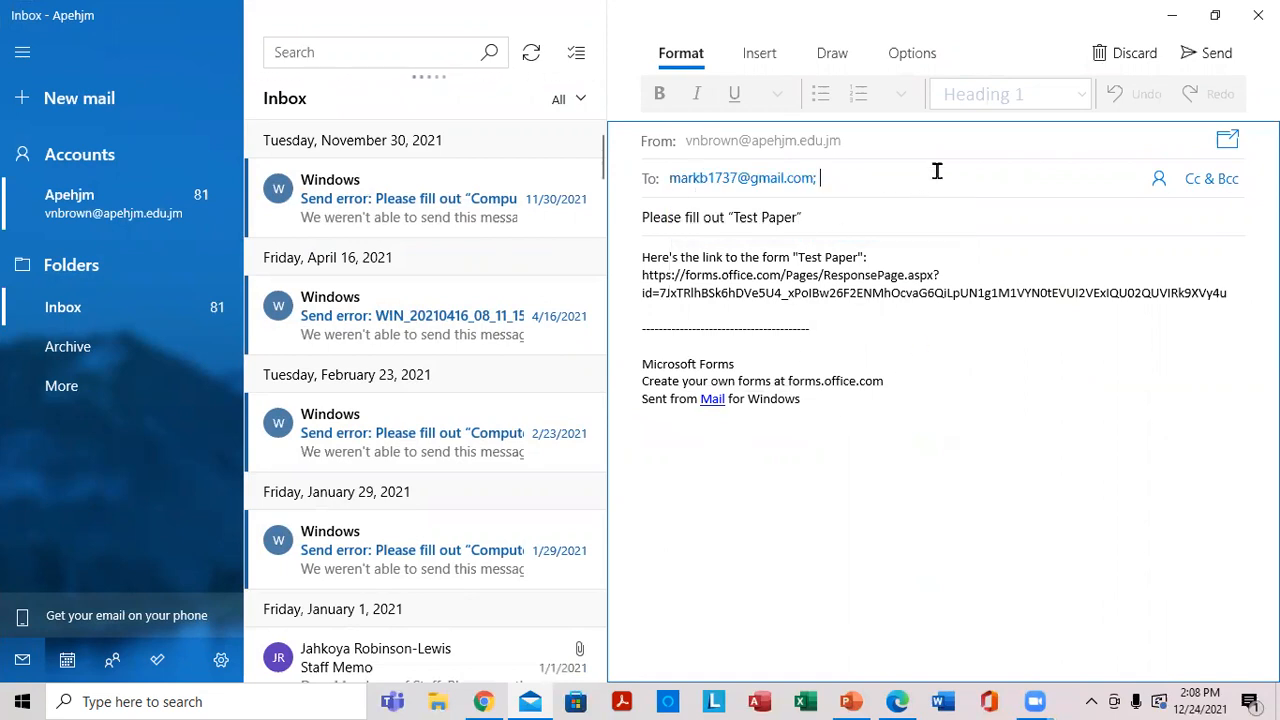
pyautogui.click(1210, 56)
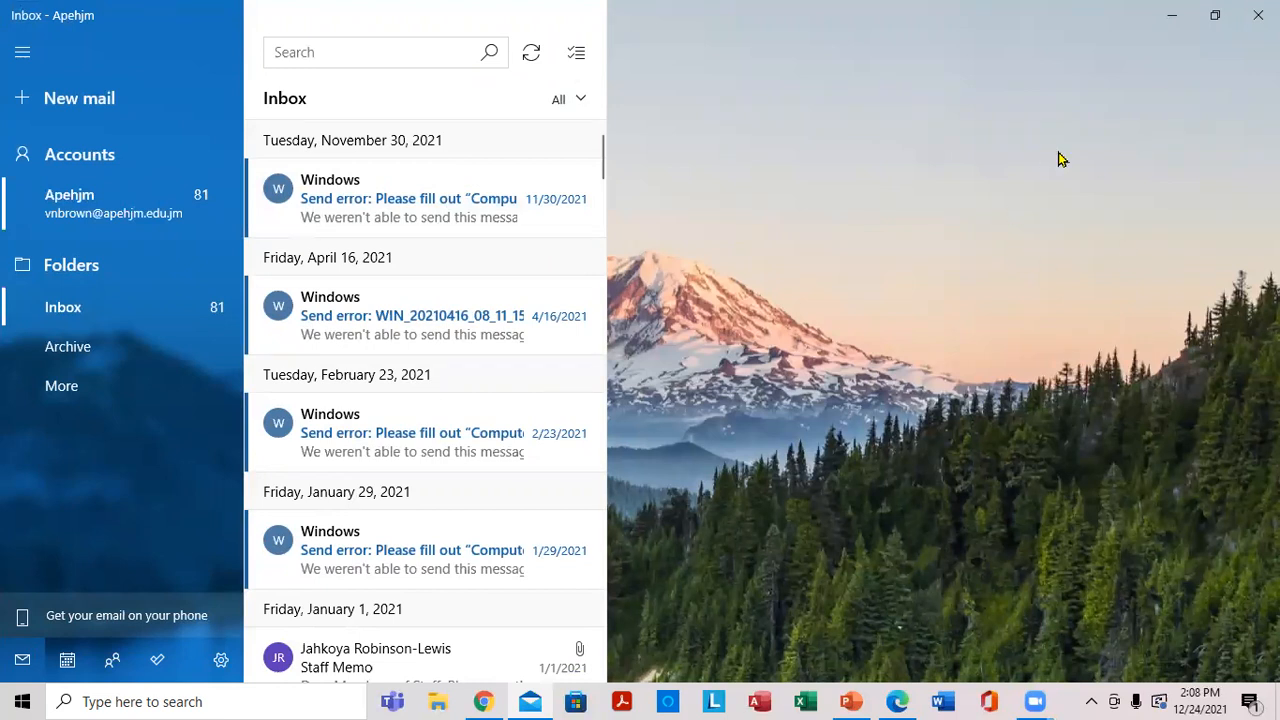
pyautogui.click(1258, 15)
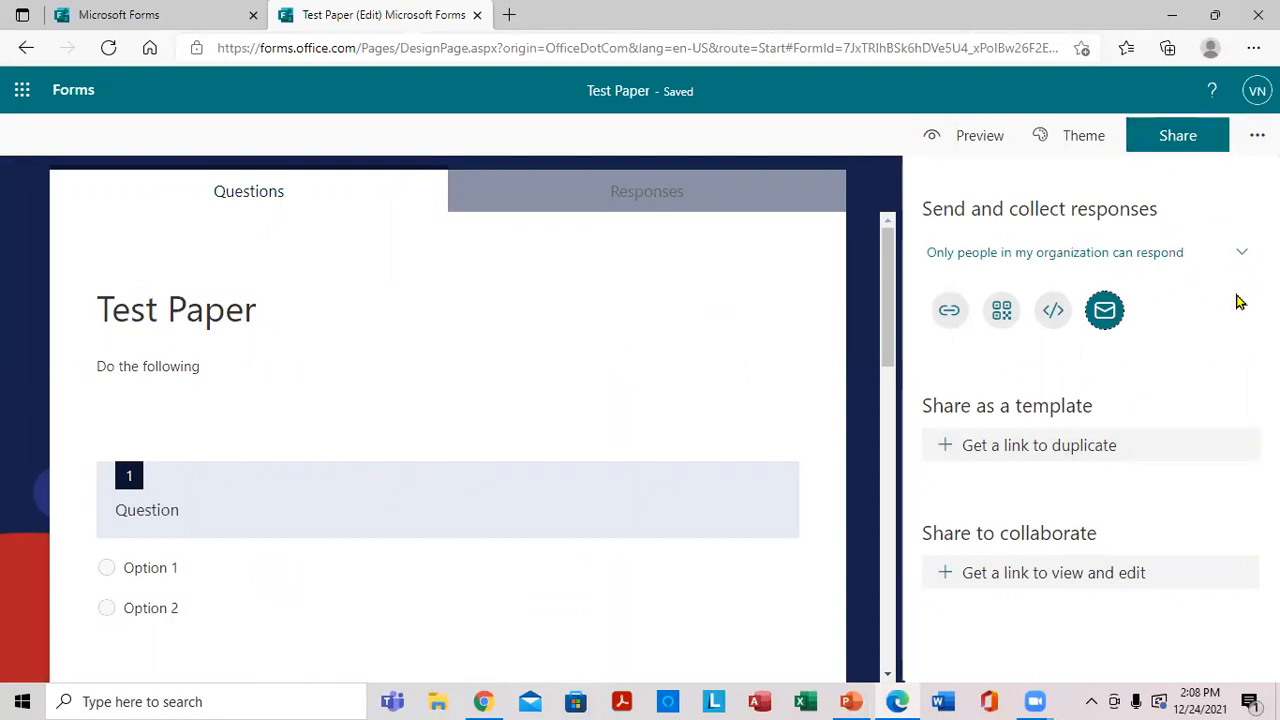
# Copy the quiz's response link from the sharing options and switch to Chrome.
pyautogui.click(949, 312)
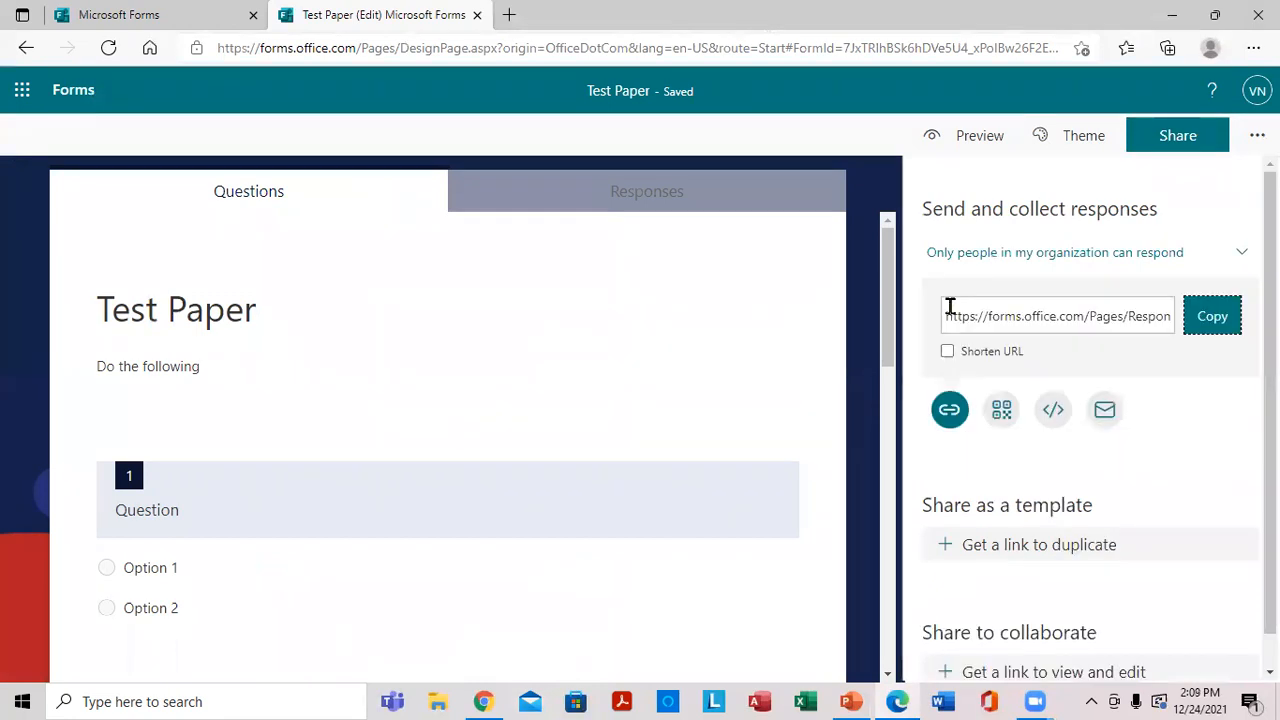
pyautogui.click(1206, 317)
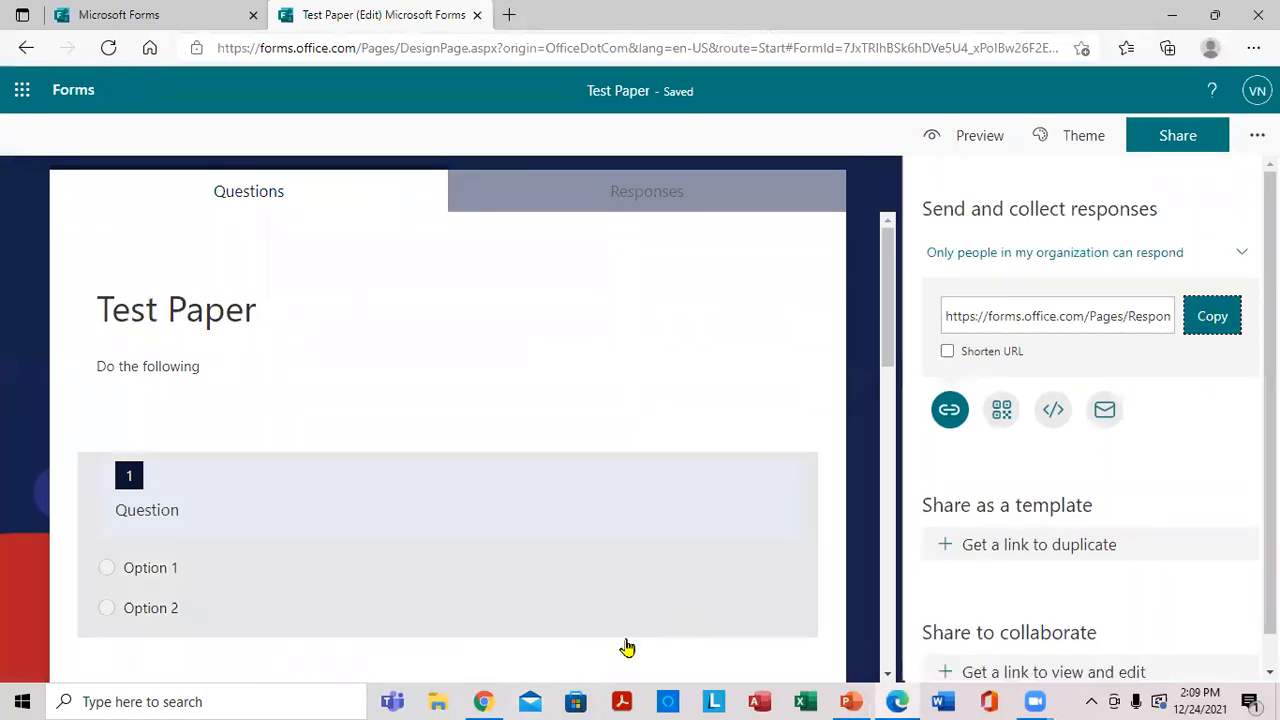
pyautogui.click(488, 696)
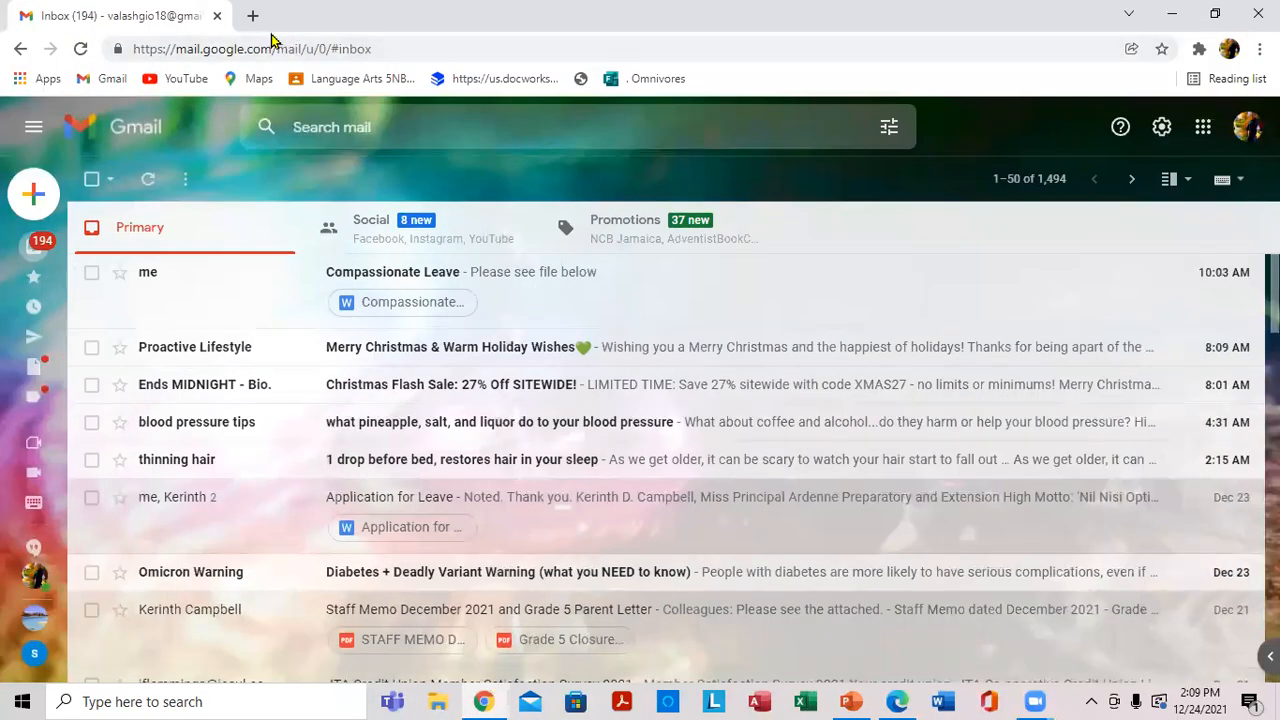
# Open the copied quiz response link in a new browser tab.
pyautogui.click(253, 16)
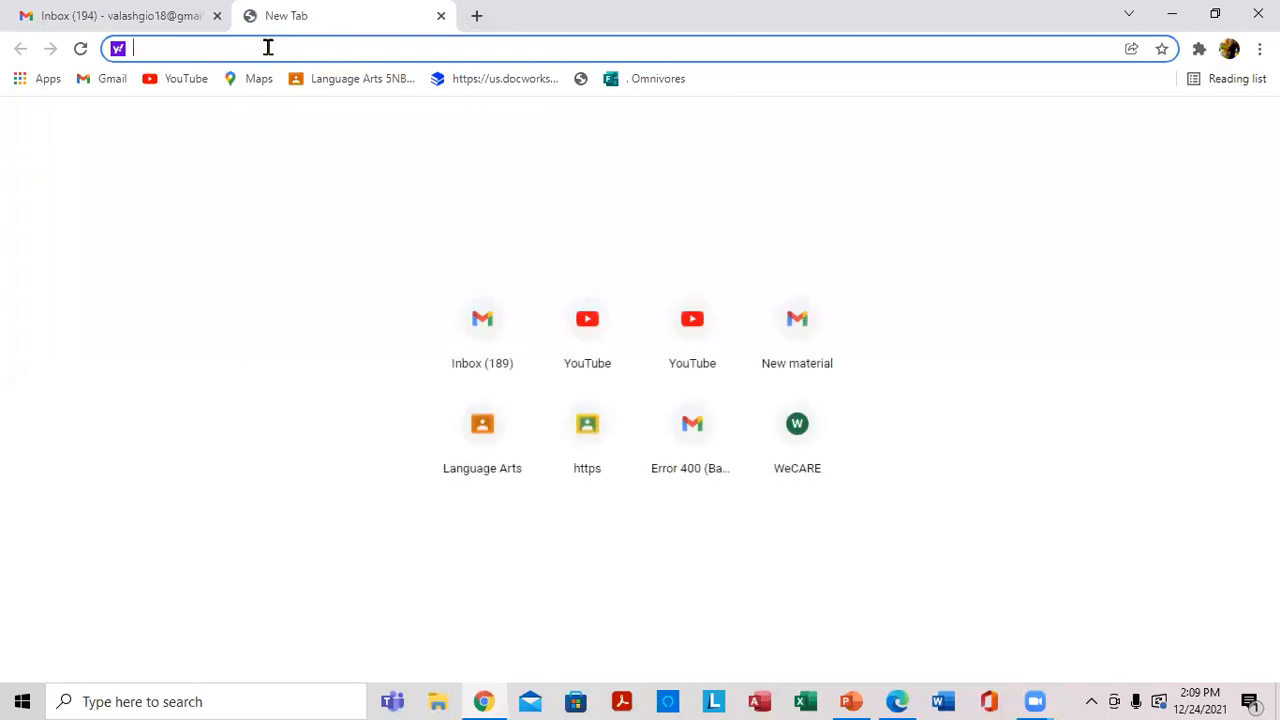
pyautogui.rightClick(269, 57)
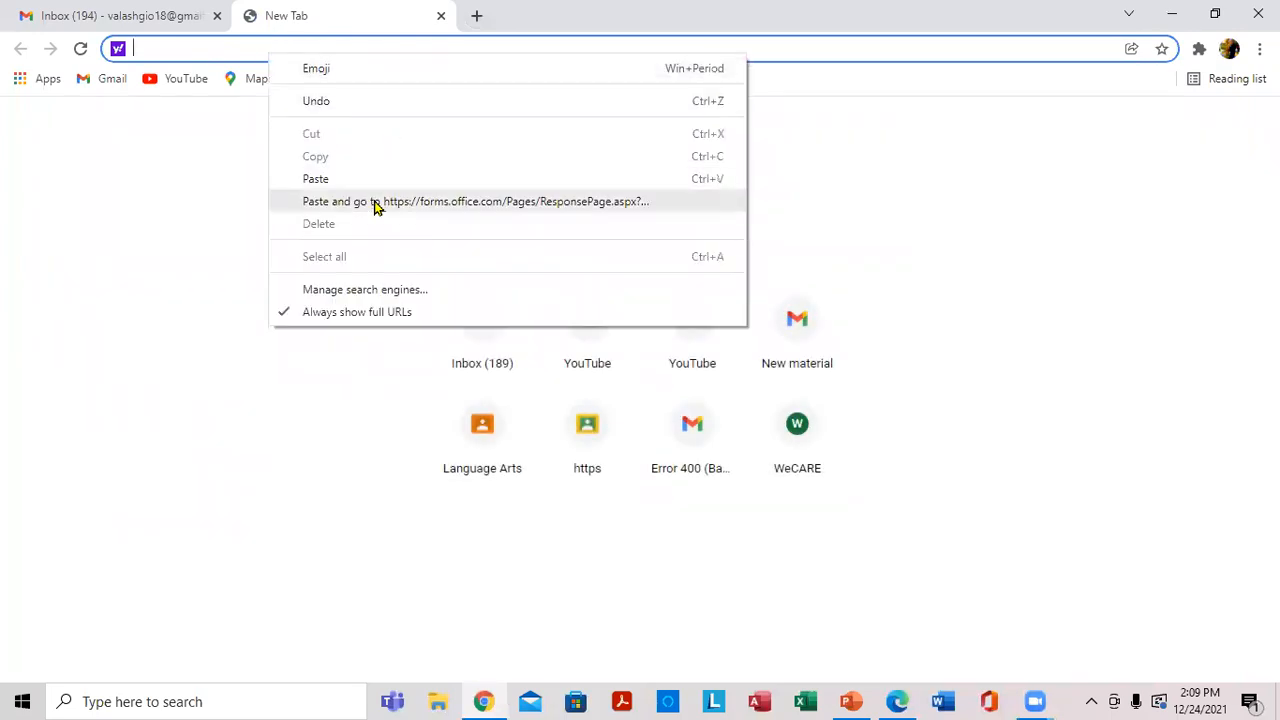
pyautogui.click(320, 180)
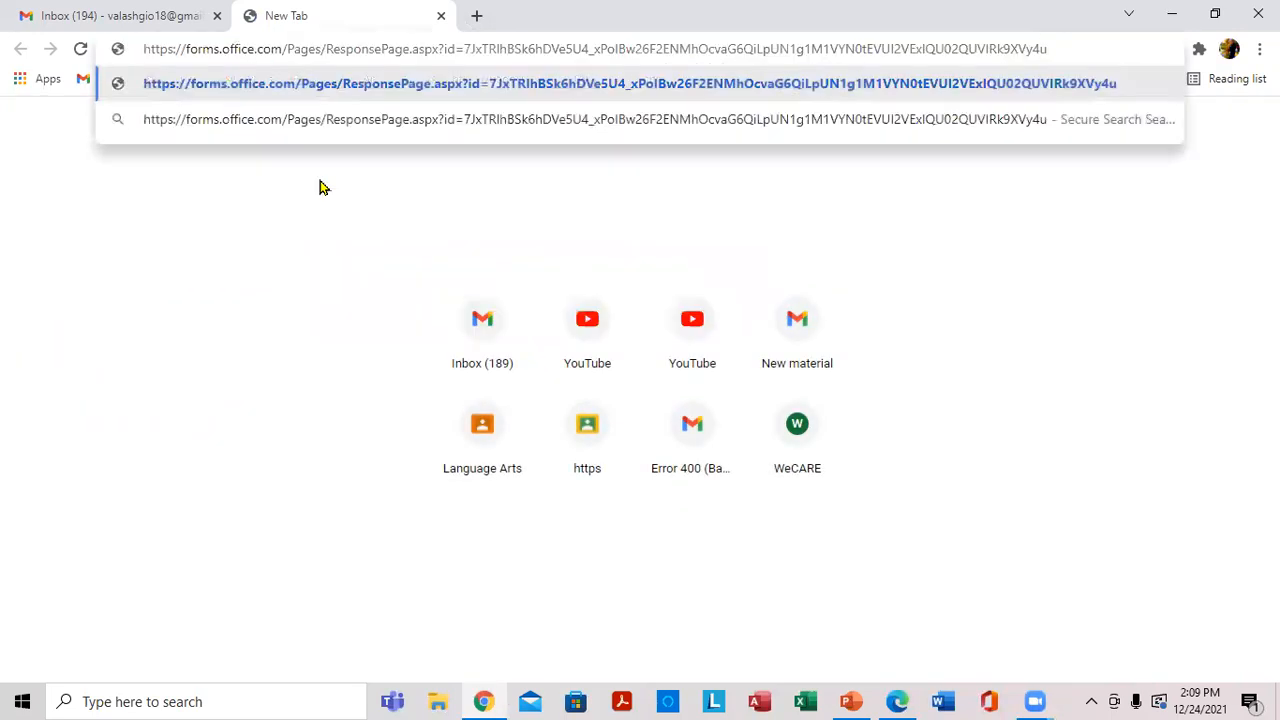
pyautogui.click(668, 100)
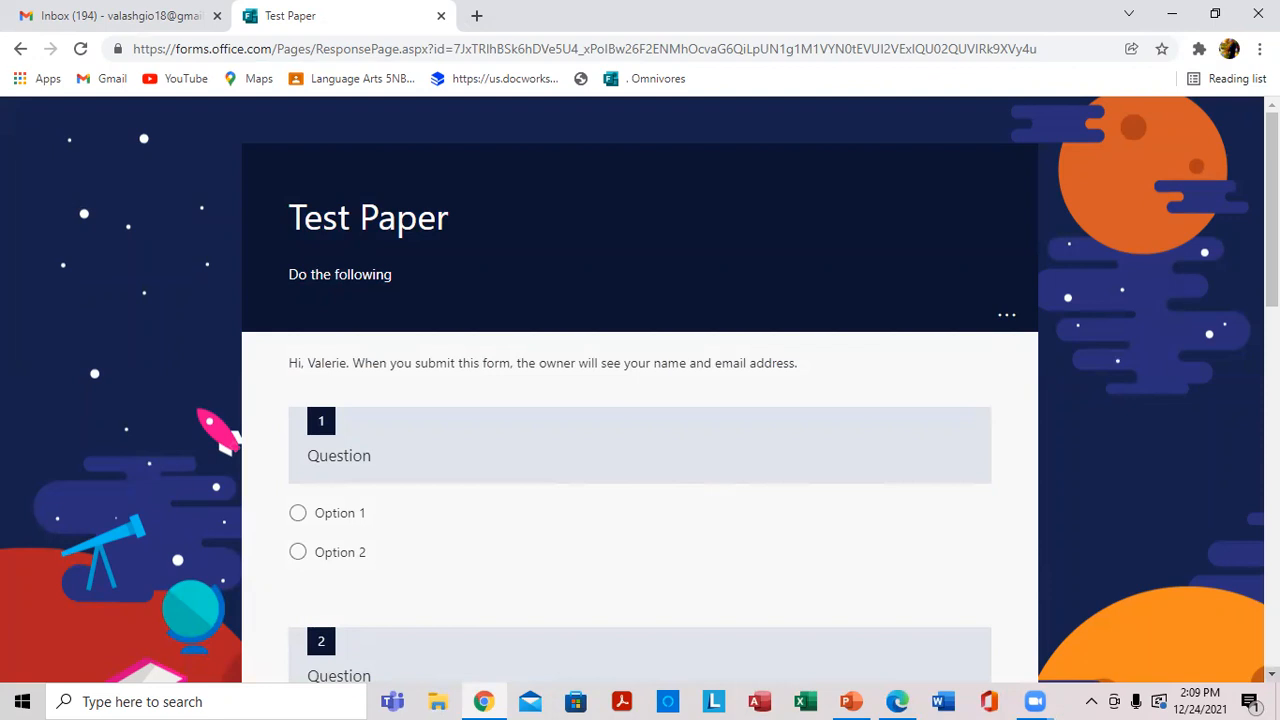
# Answer the first three quiz questions with Option 1, the text "Greeting", and a rating of 4.
pyautogui.scroll(-4, 640, 400)
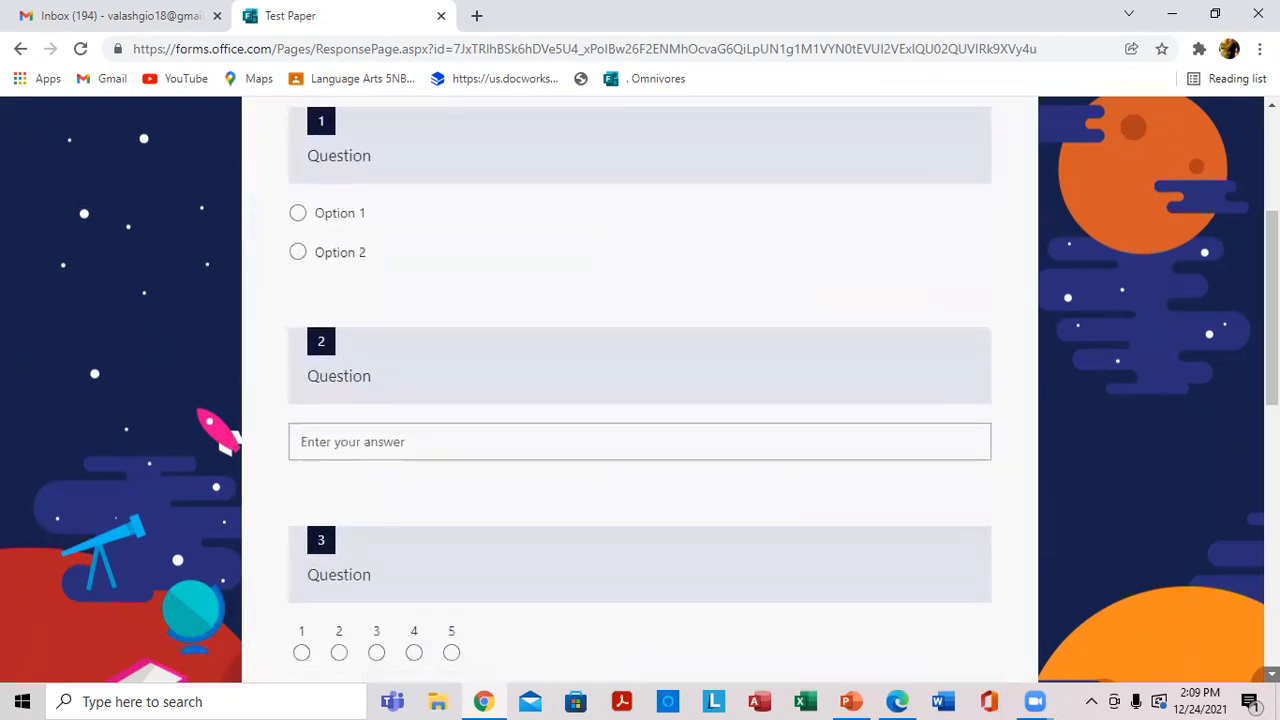
pyautogui.scroll(-4, 640, 400)
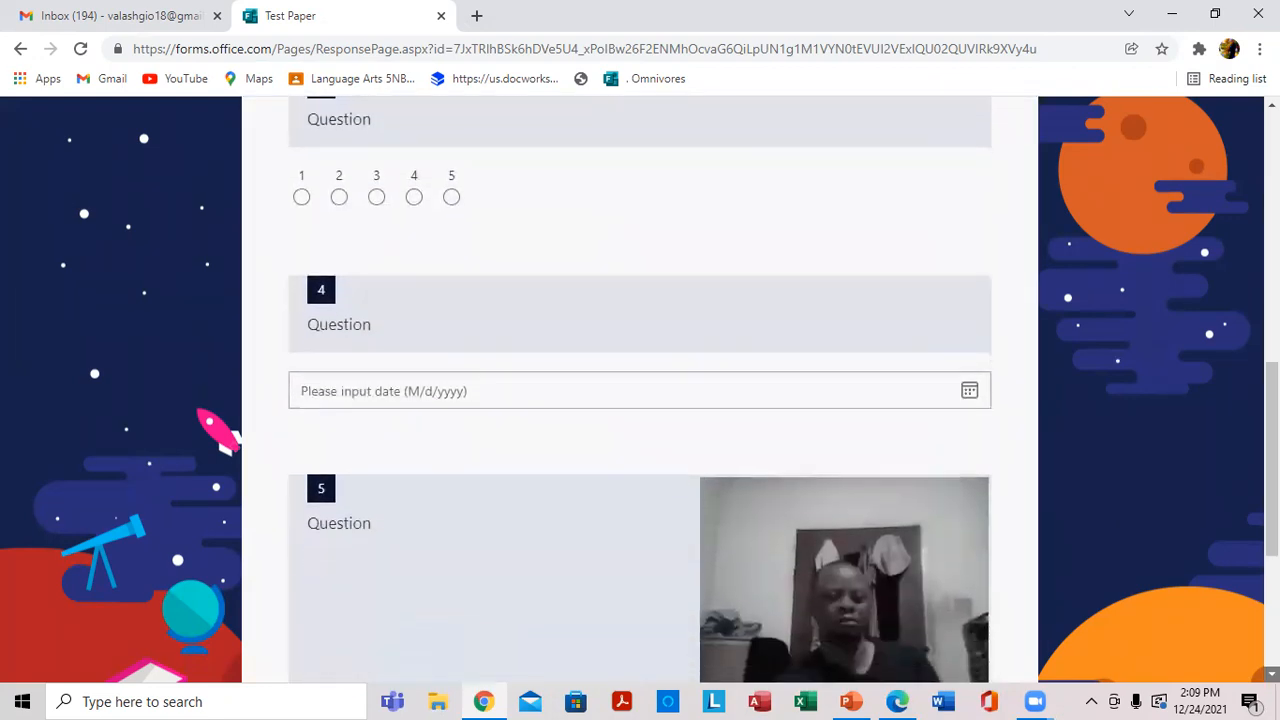
pyautogui.scroll(-2, 658, 613)
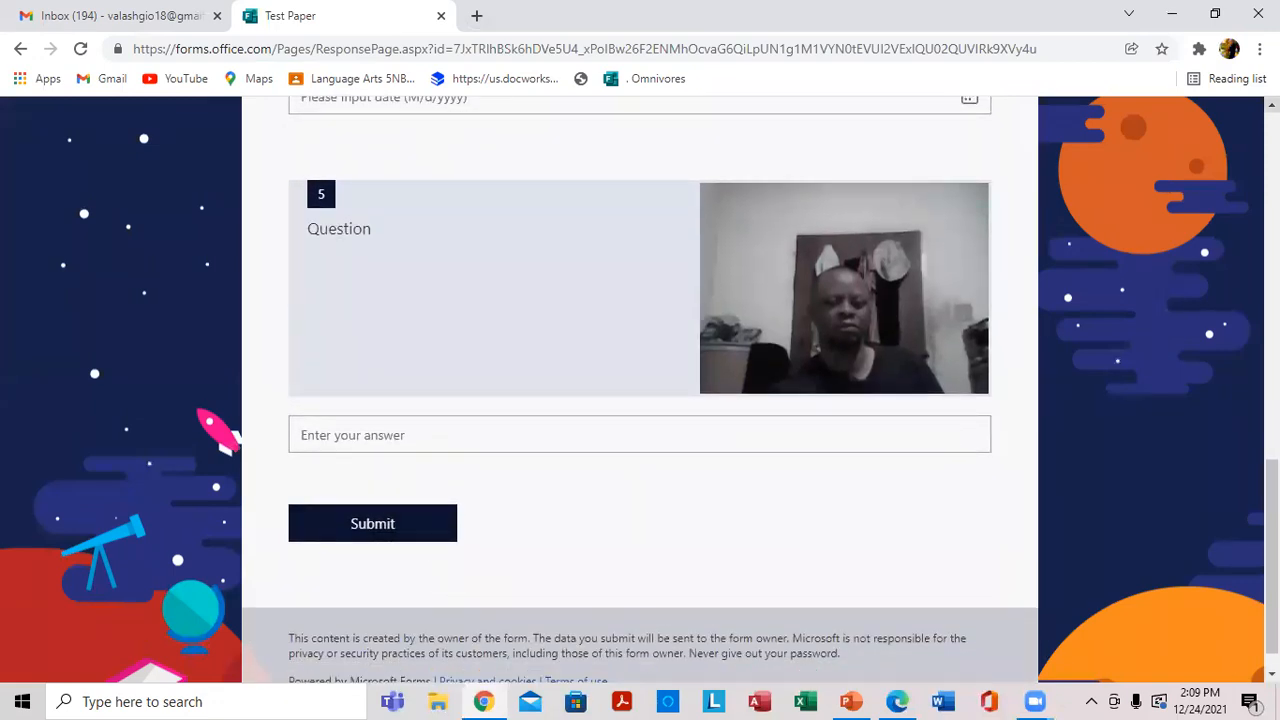
pyautogui.scroll(4, 640, 400)
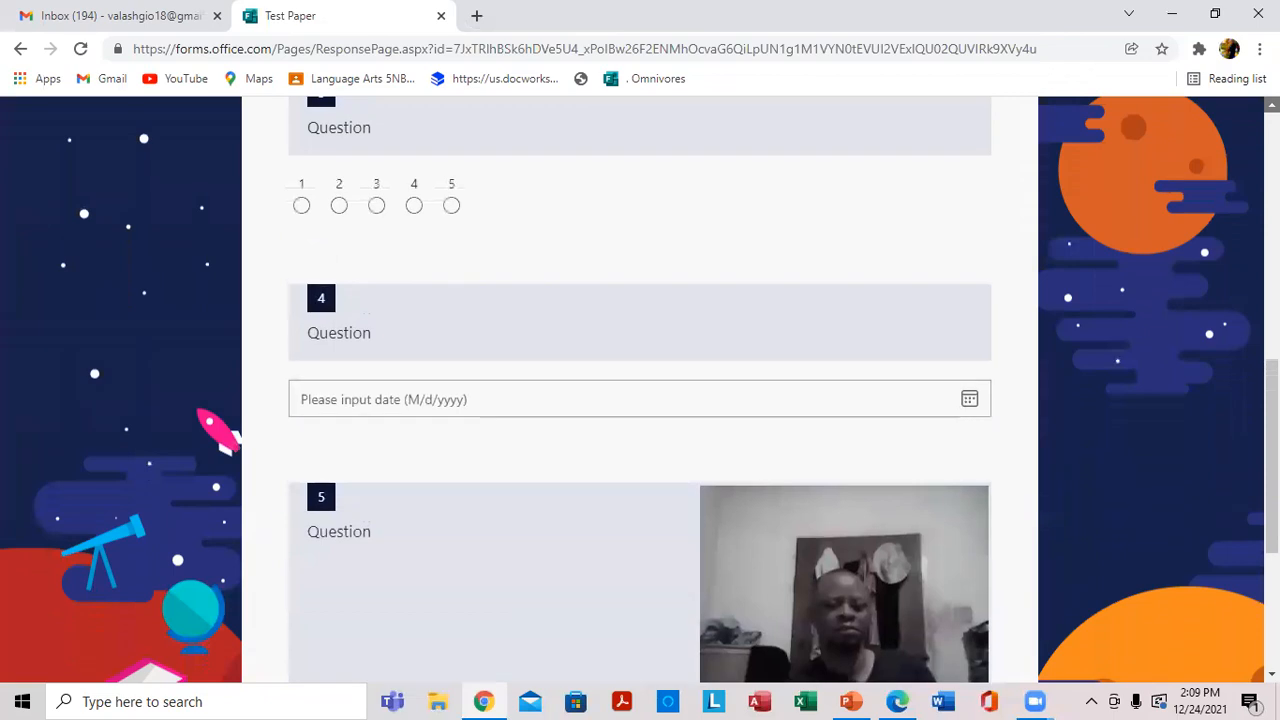
pyautogui.scroll(5, 640, 400)
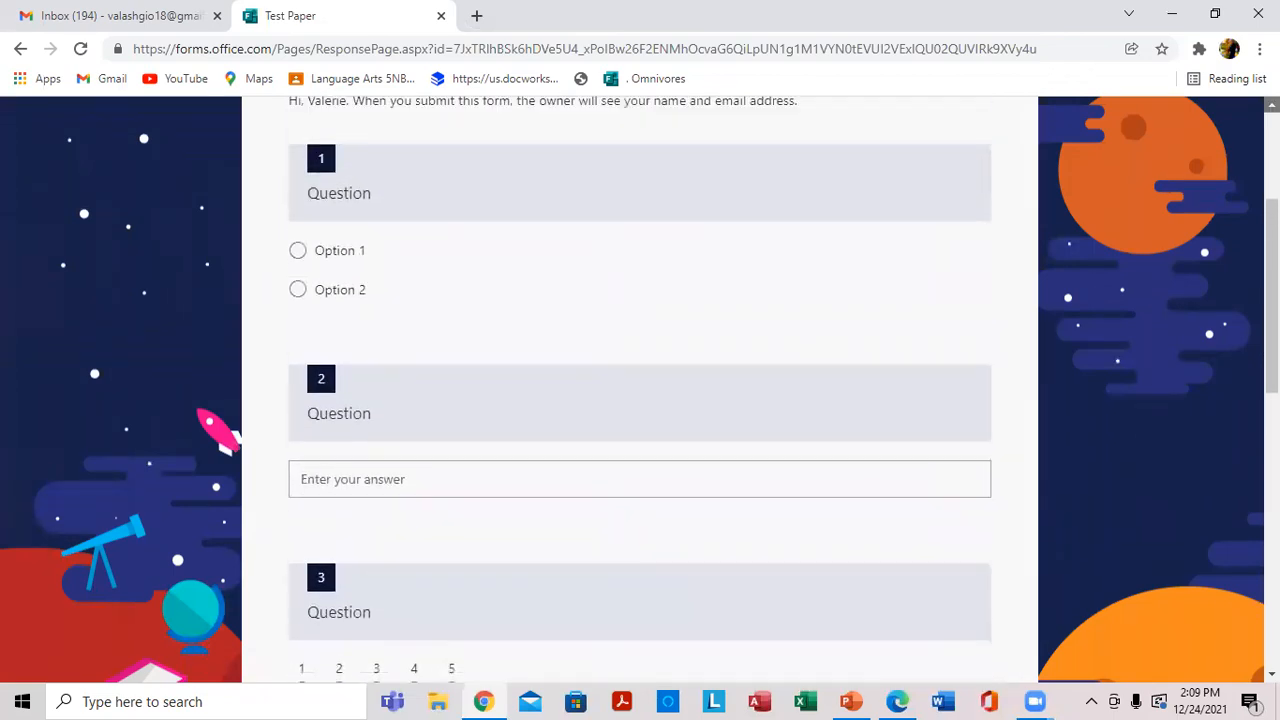
pyautogui.scroll(1, 640, 400)
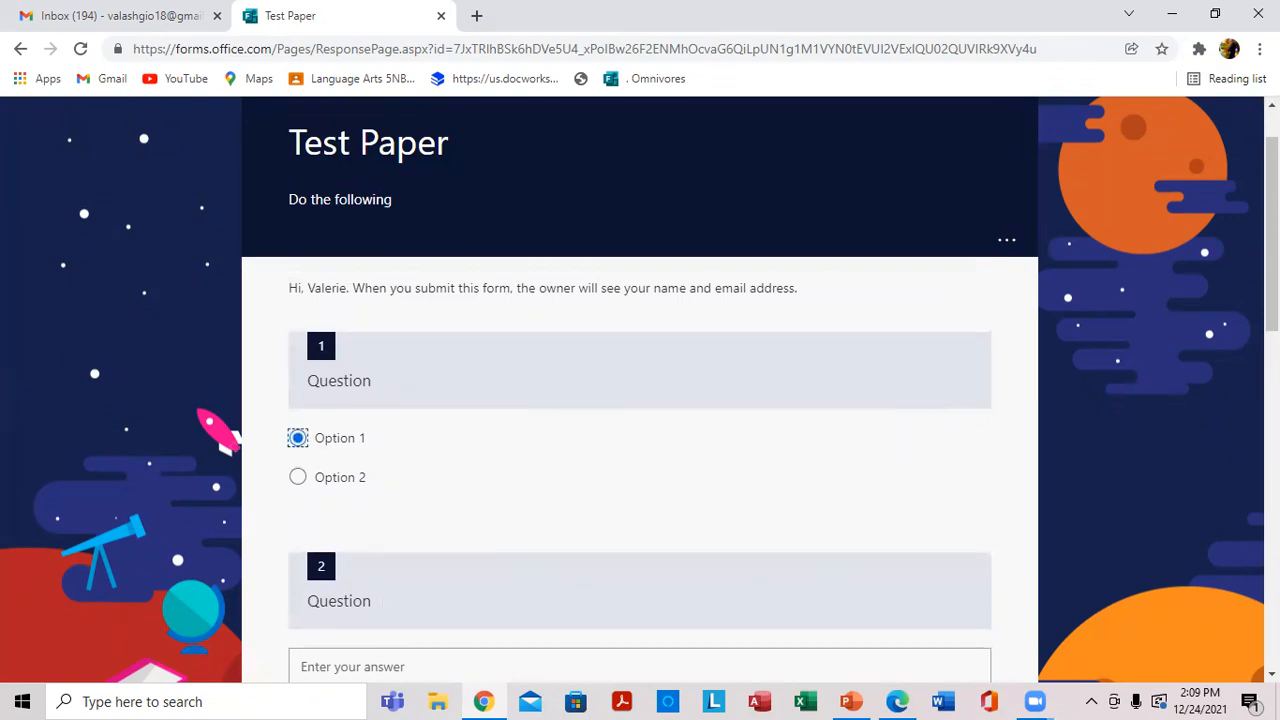
pyautogui.scroll(-3, 951, 597)
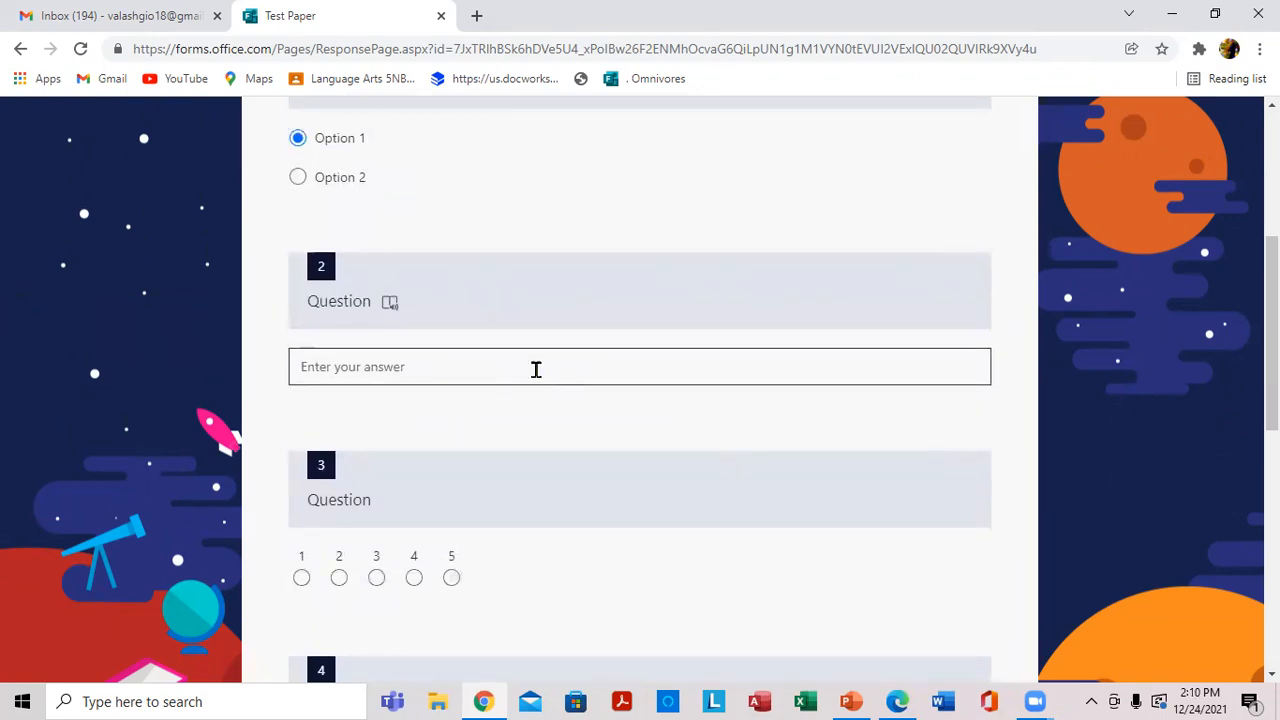
pyautogui.write('Greeting')
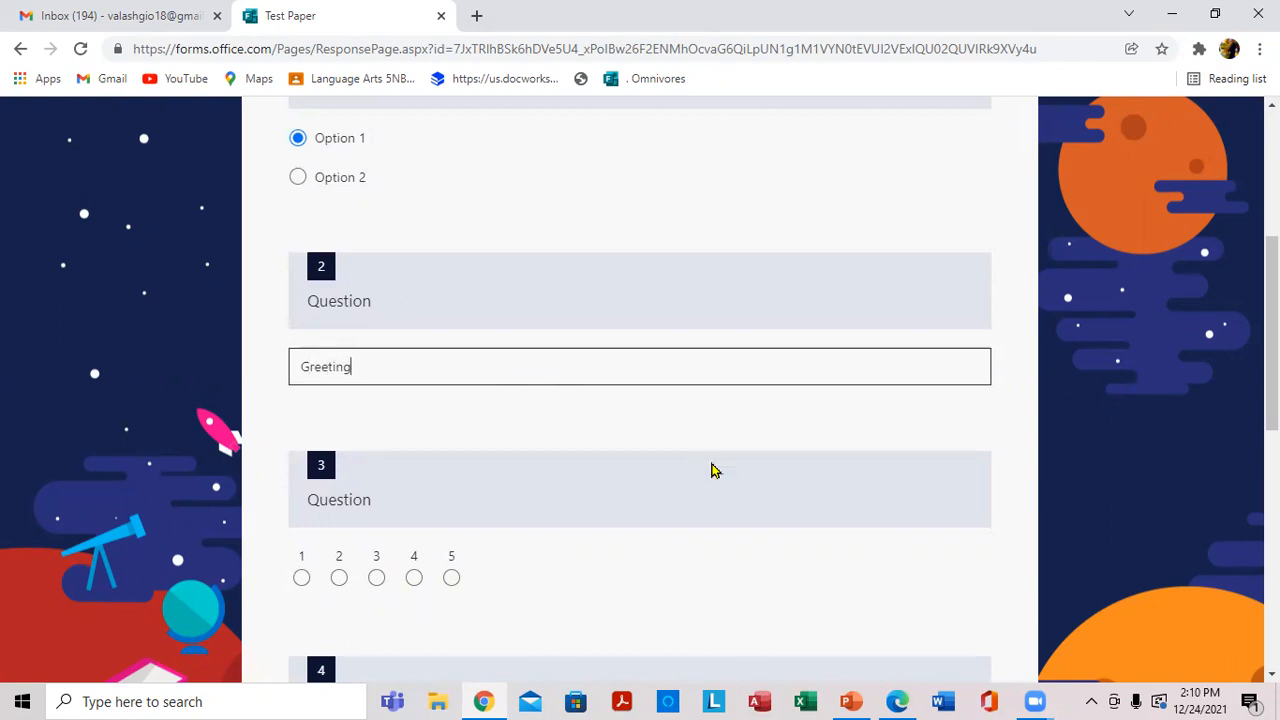
pyautogui.click(414, 578)
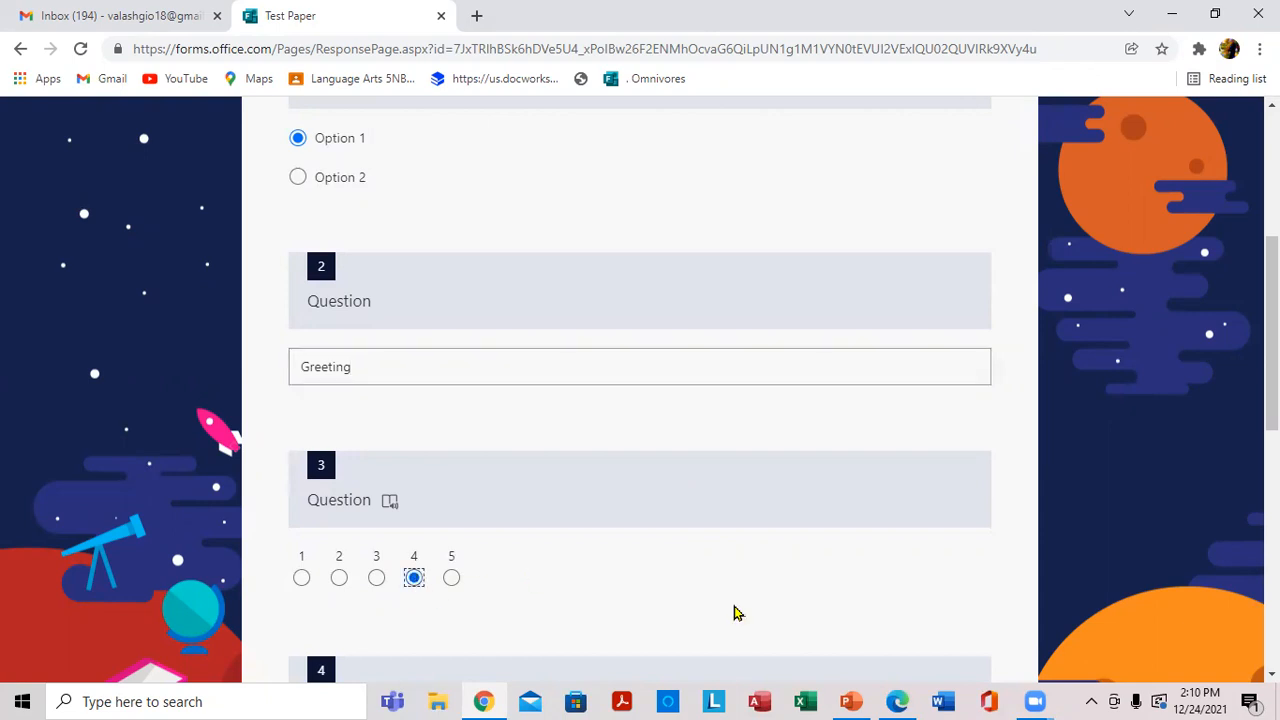
# Answer question 4 with the date 12/24/2021 and question 5 with "bhown", and submit the quiz.
pyautogui.scroll(-3, 810, 567)
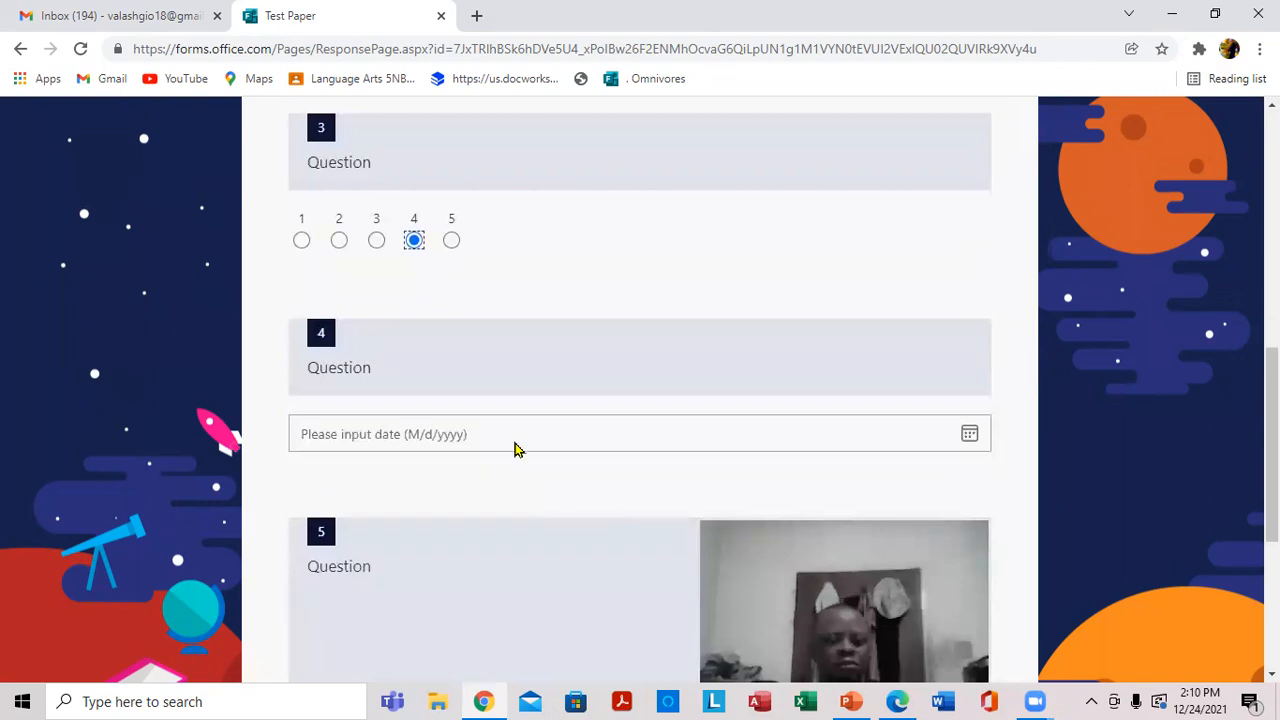
pyautogui.click(970, 435)
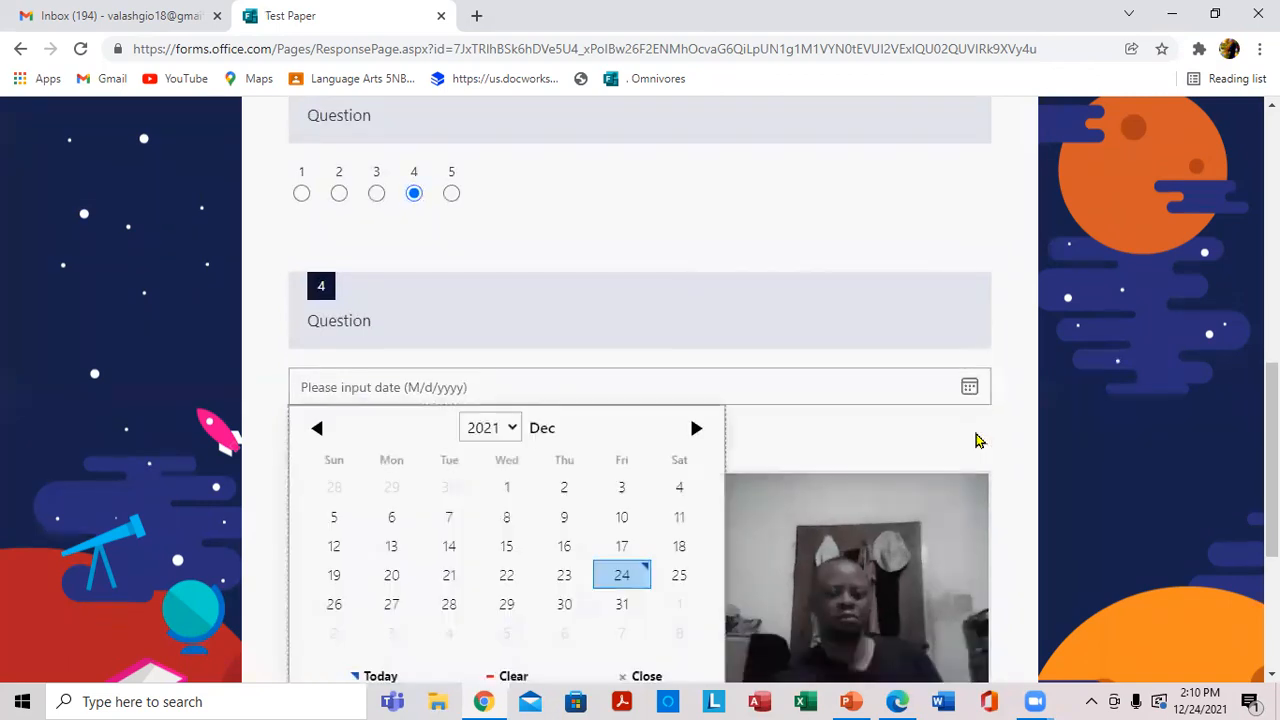
pyautogui.click(632, 575)
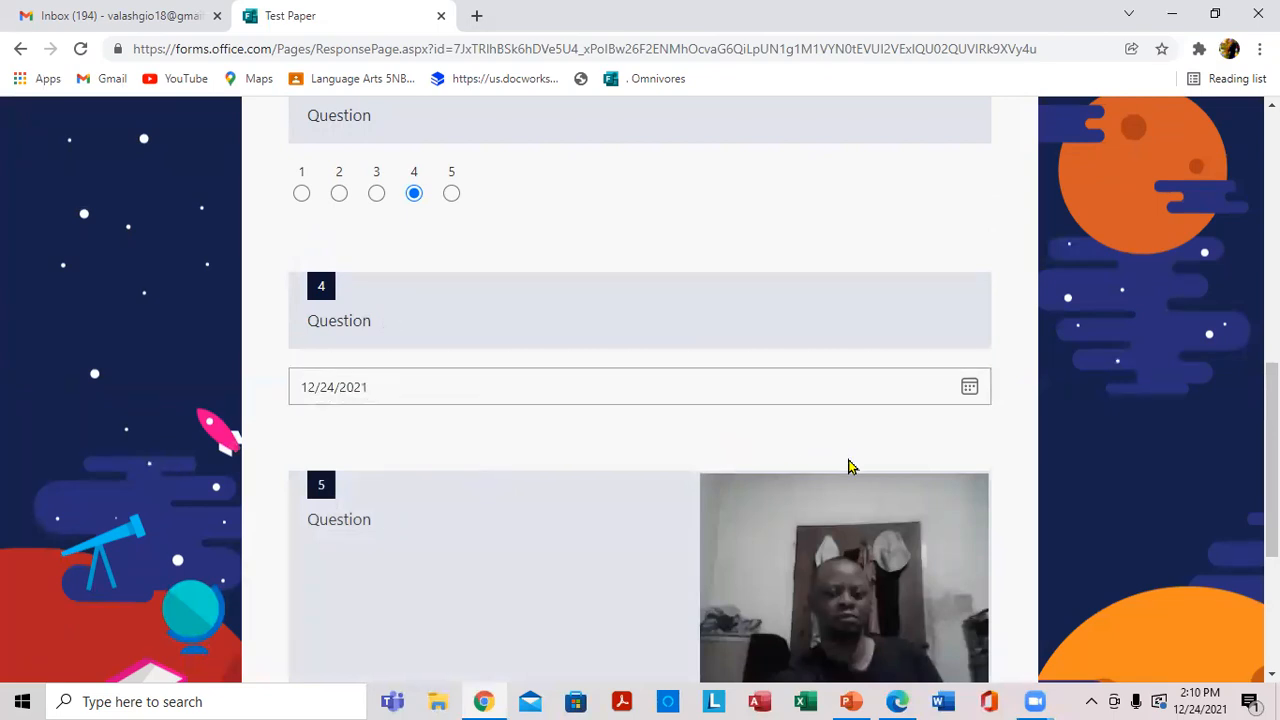
pyautogui.scroll(-4, 615, 428)
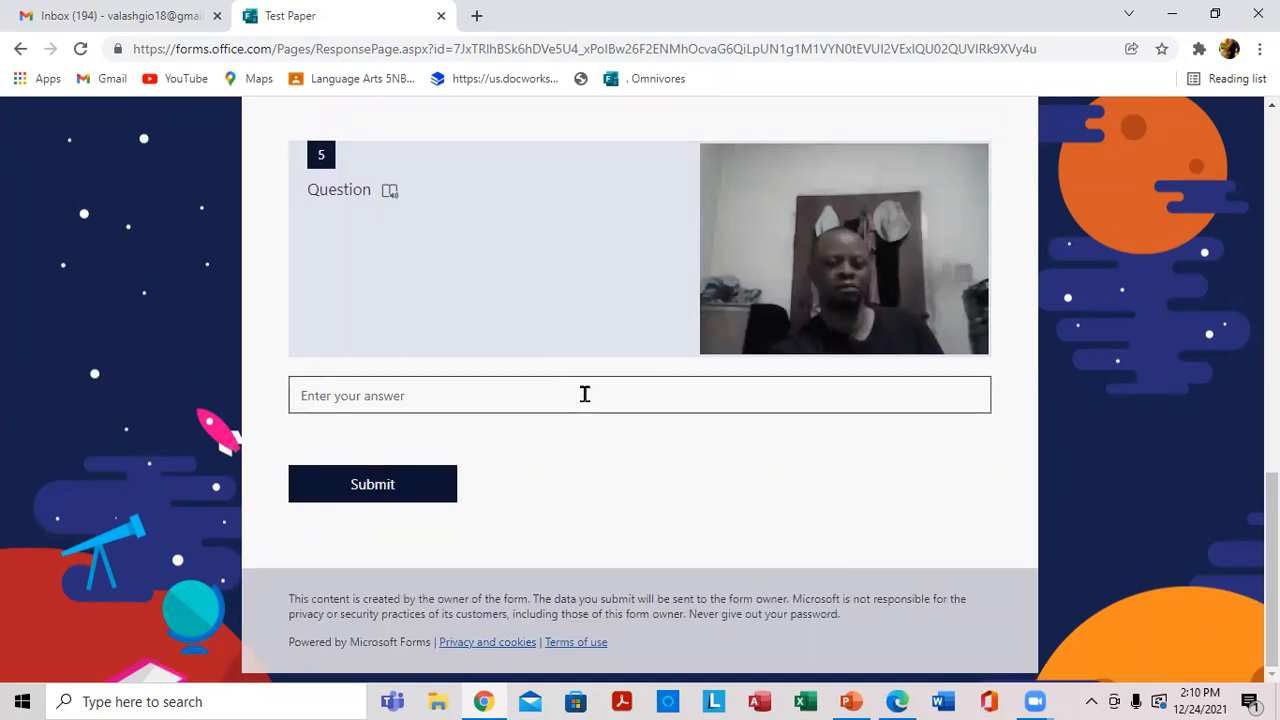
pyautogui.write('b')
pyautogui.click(375, 486)
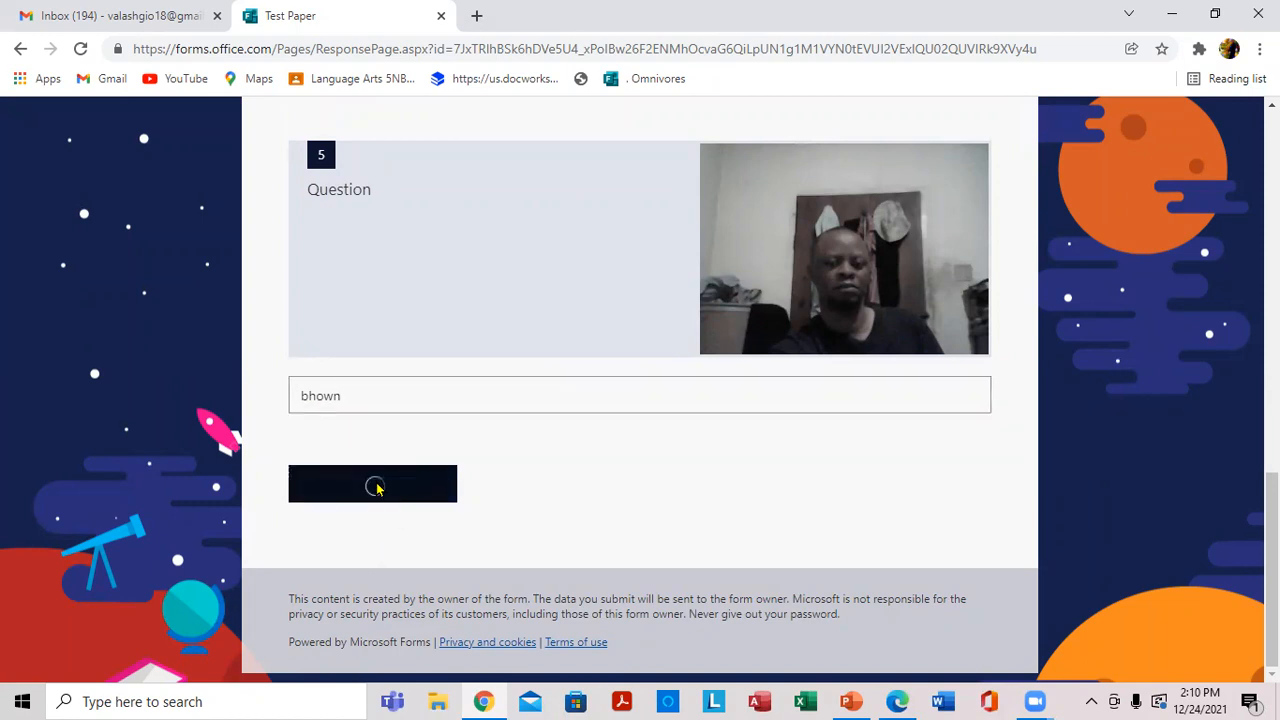
# Return to the quiz editor in Edge and review the response summary for all five questions.
pyautogui.click(1174, 14)
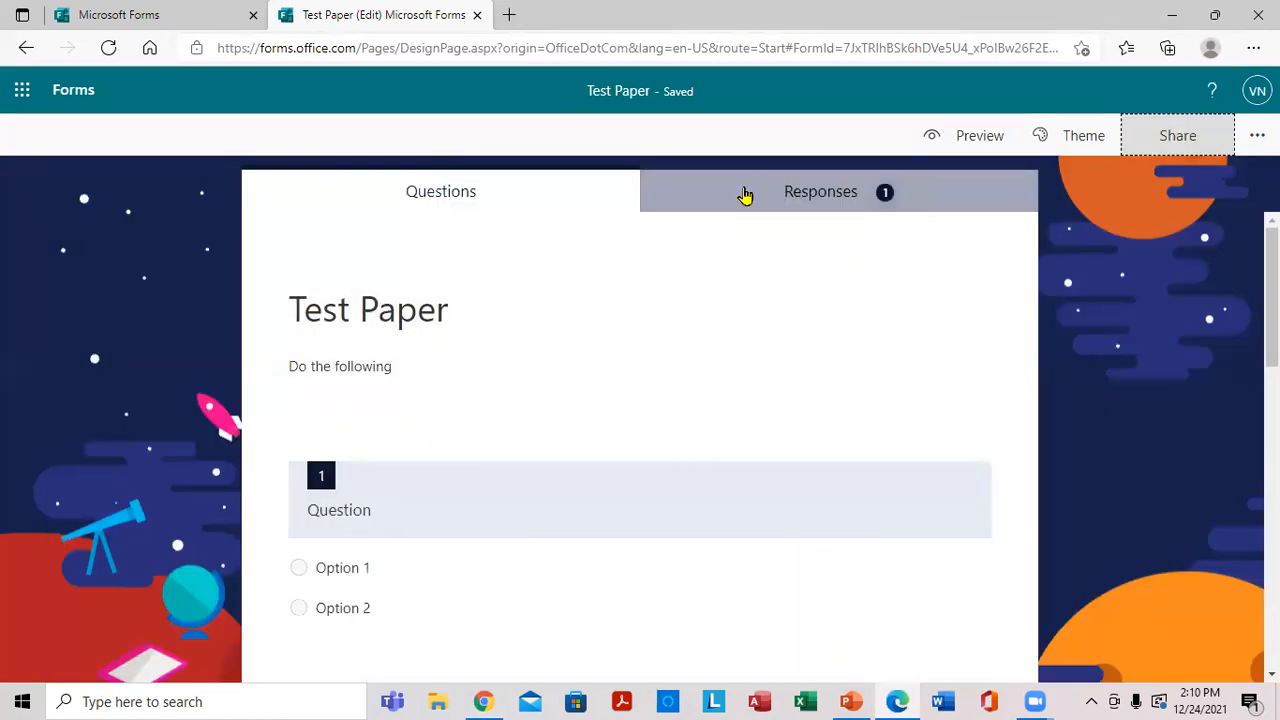
pyautogui.click(797, 201)
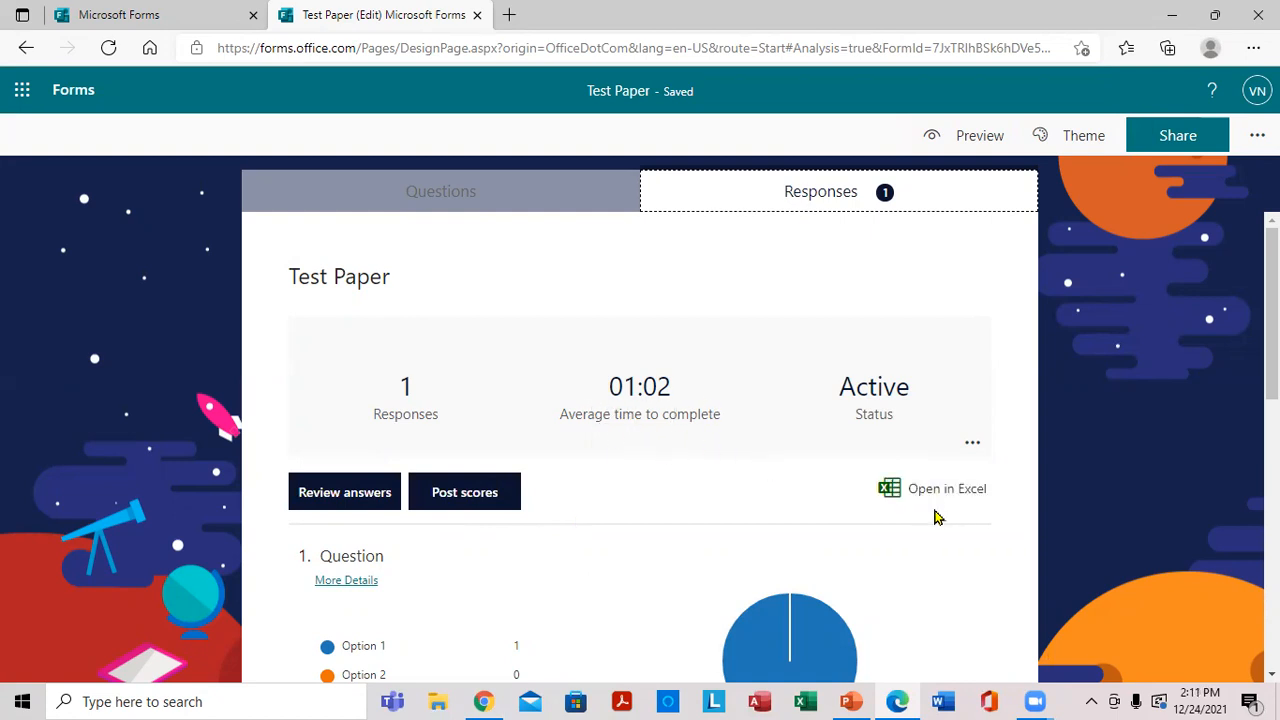
pyautogui.scroll(-3, 798, 569)
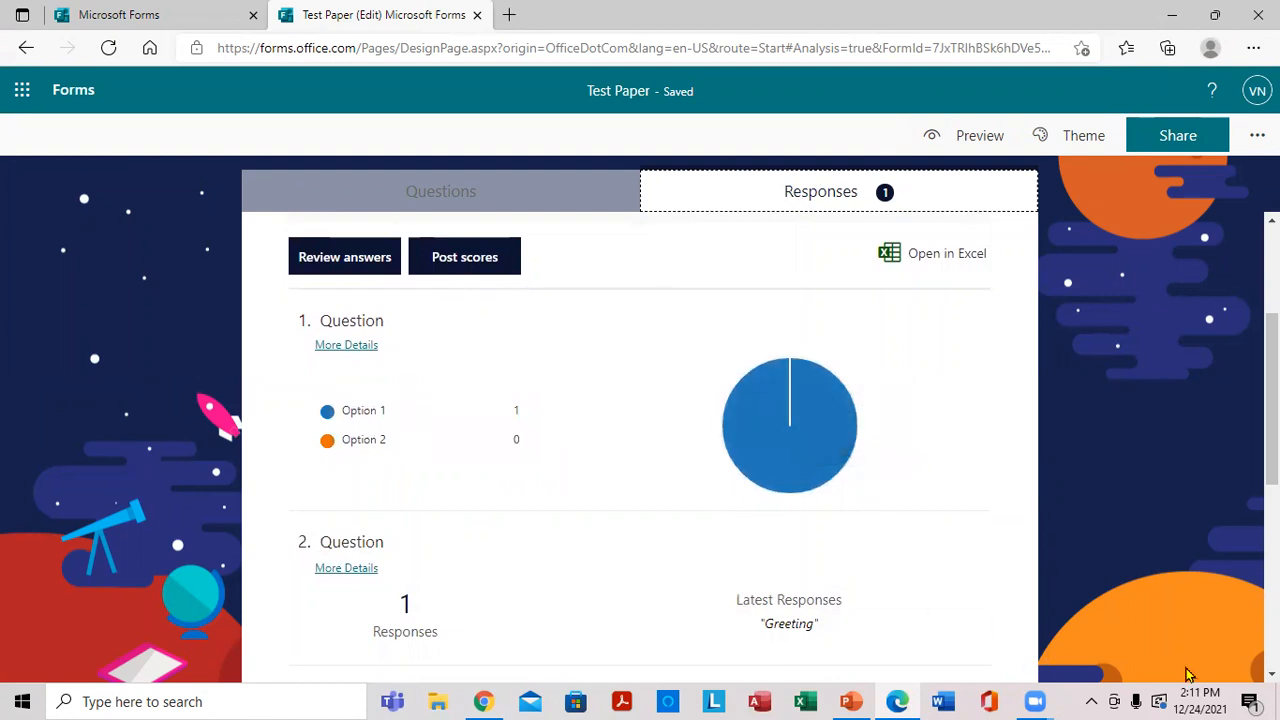
pyautogui.scroll(-3, 640, 450)
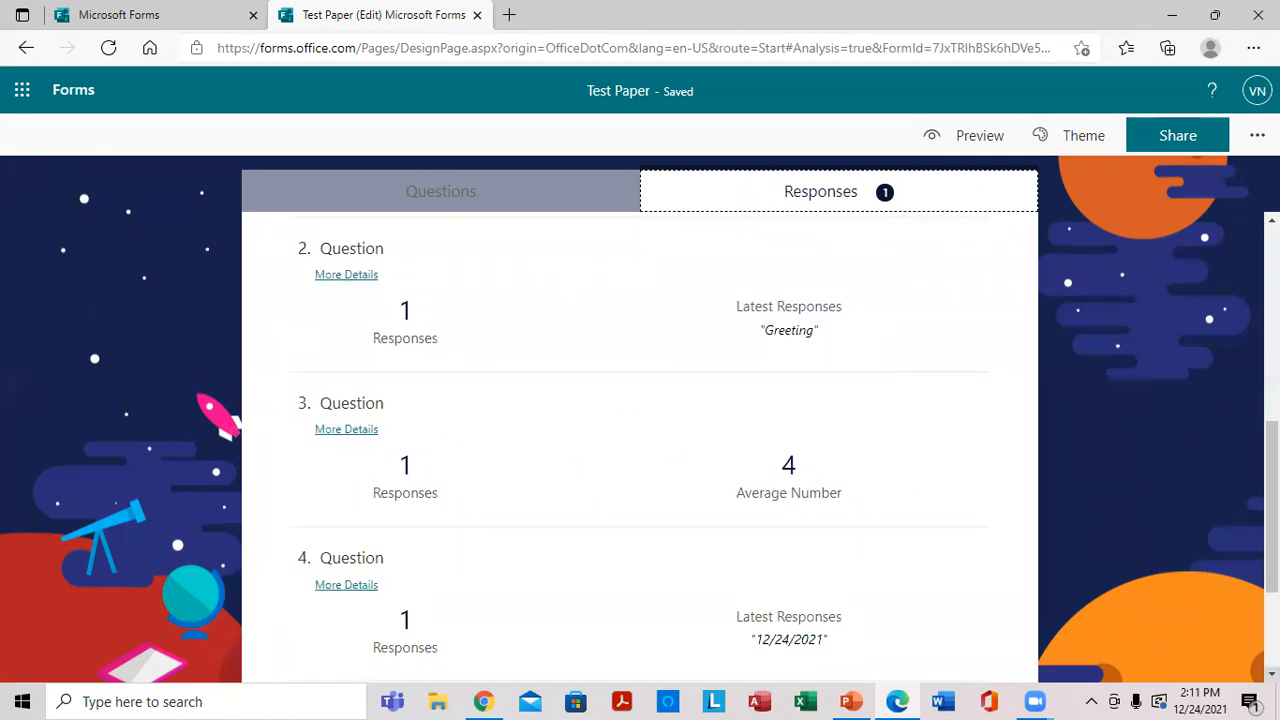
pyautogui.scroll(-2, 640, 450)
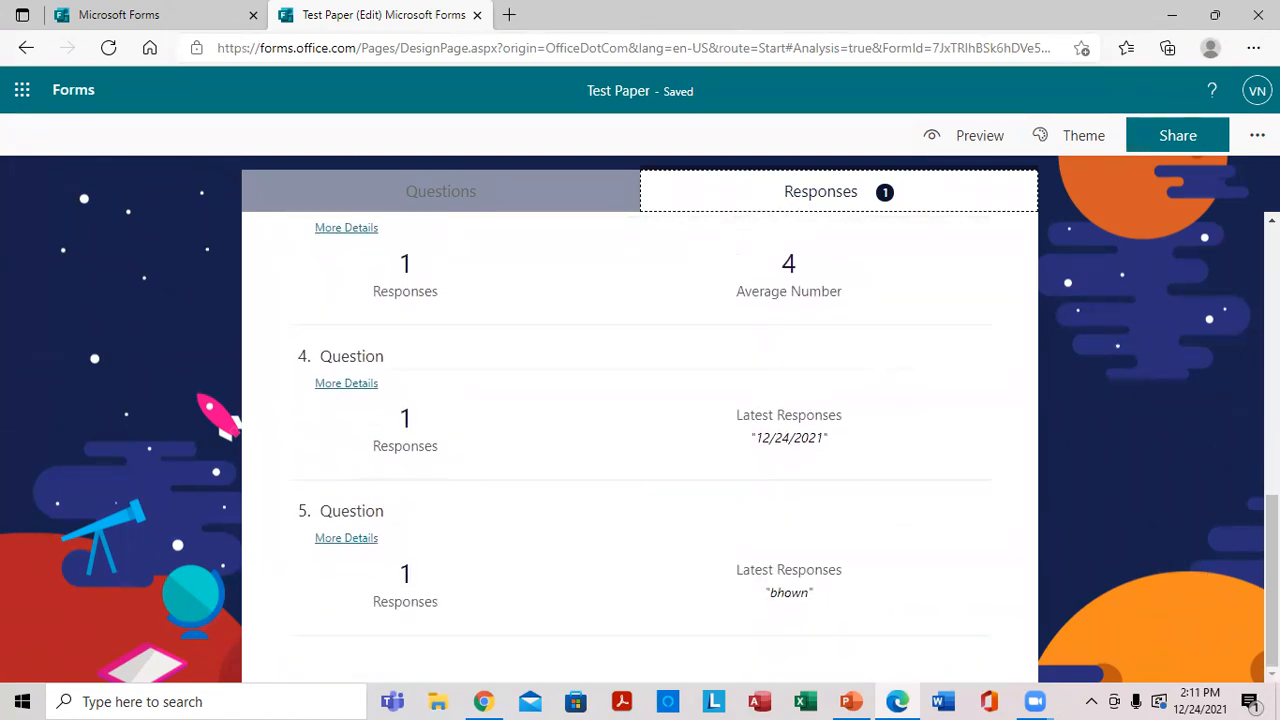
pyautogui.scroll(7, 1235, 253)
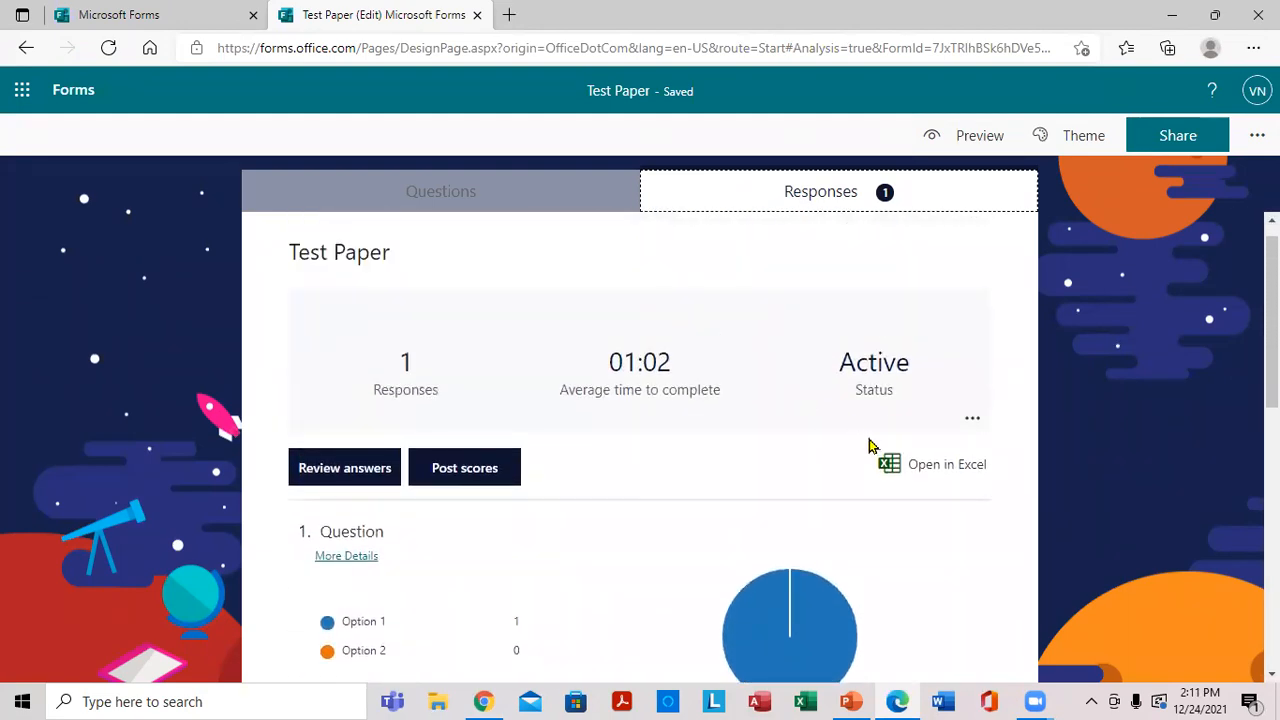
# Export the quiz responses to Excel, open the downloaded Test Paper.xlsx in a maximized window, and enable editing.
pyautogui.click(940, 466)
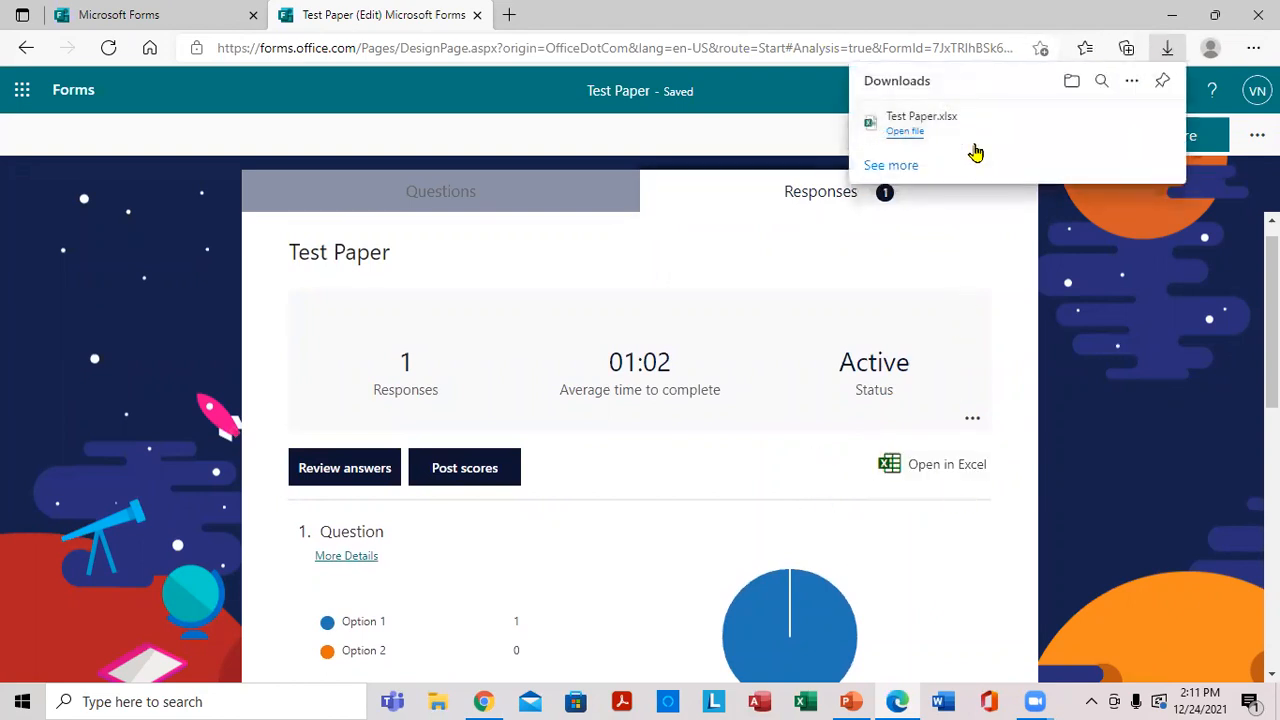
pyautogui.click(905, 132)
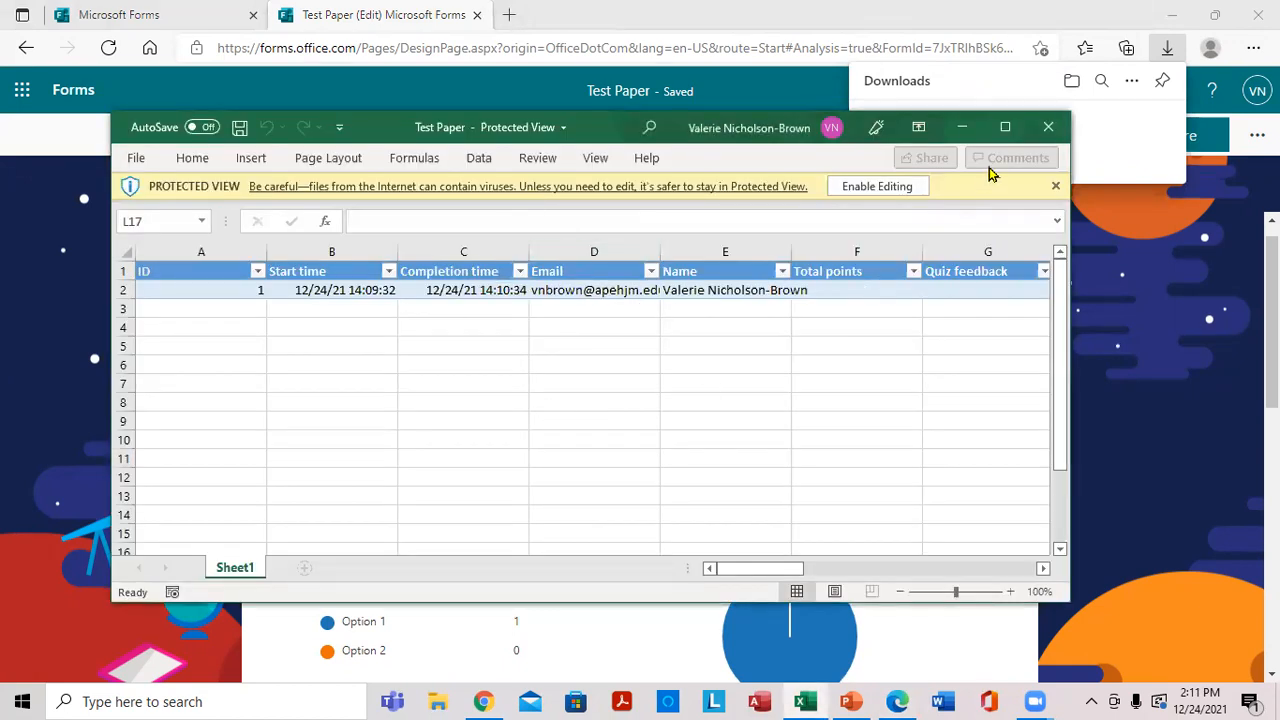
pyautogui.click(1006, 128)
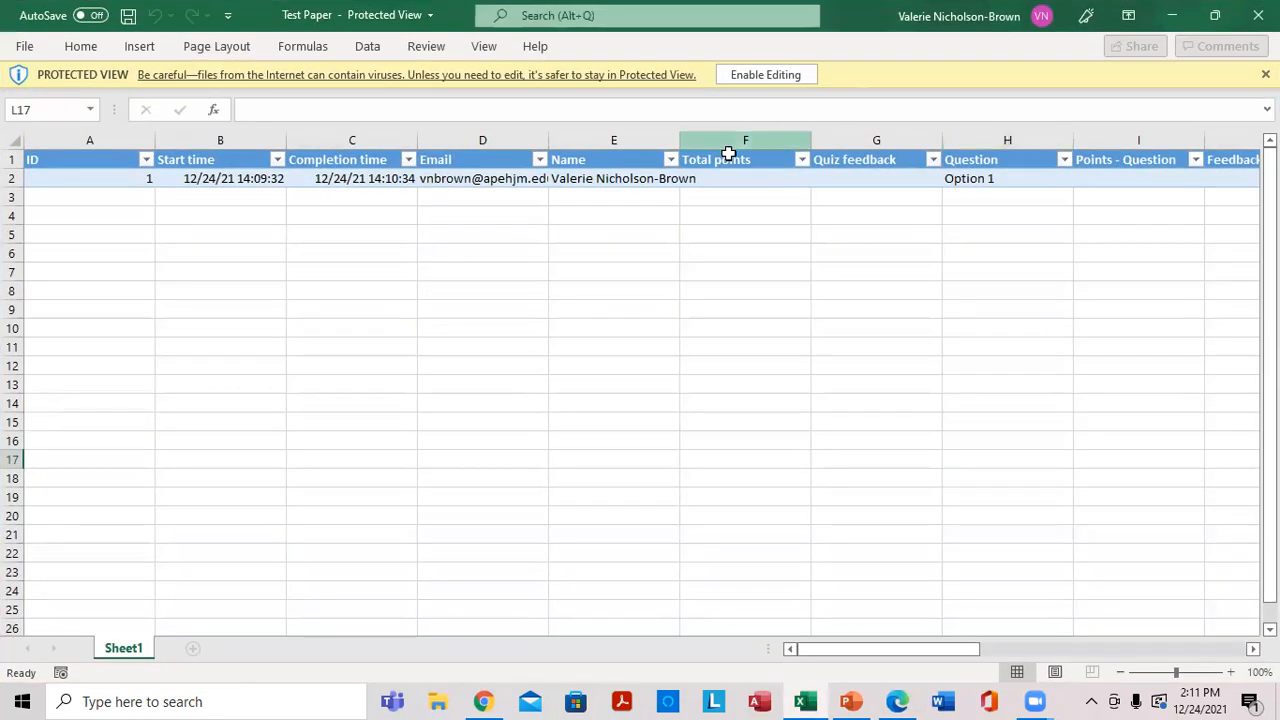
pyautogui.click(773, 81)
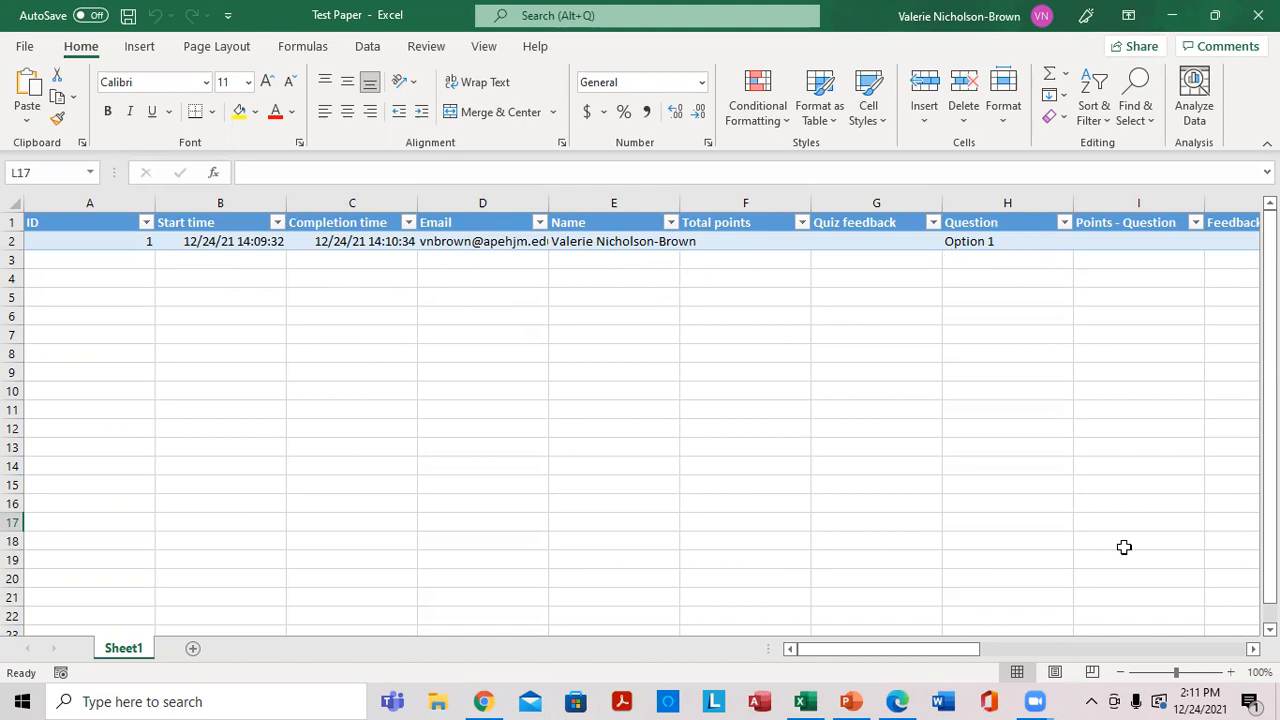
# Examine the response columns through Question5 in the workbook, and close it.
pyautogui.click(1227, 649)
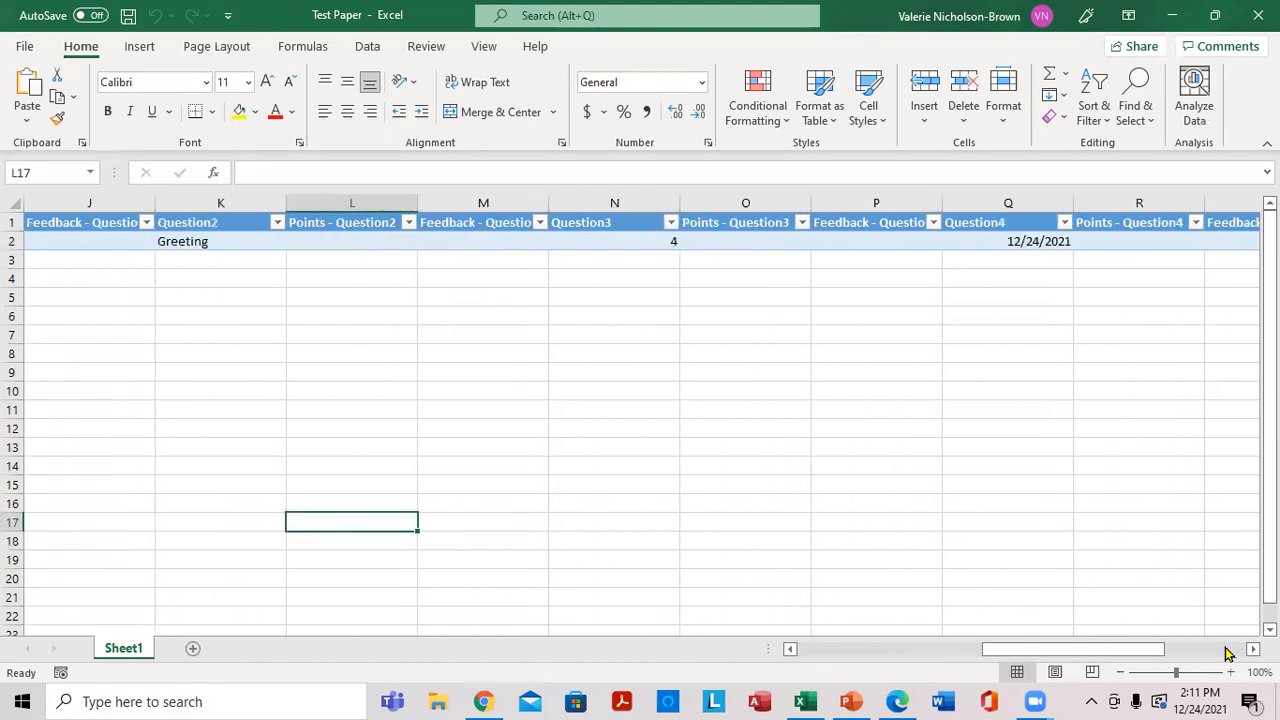
pyautogui.click(1227, 649)
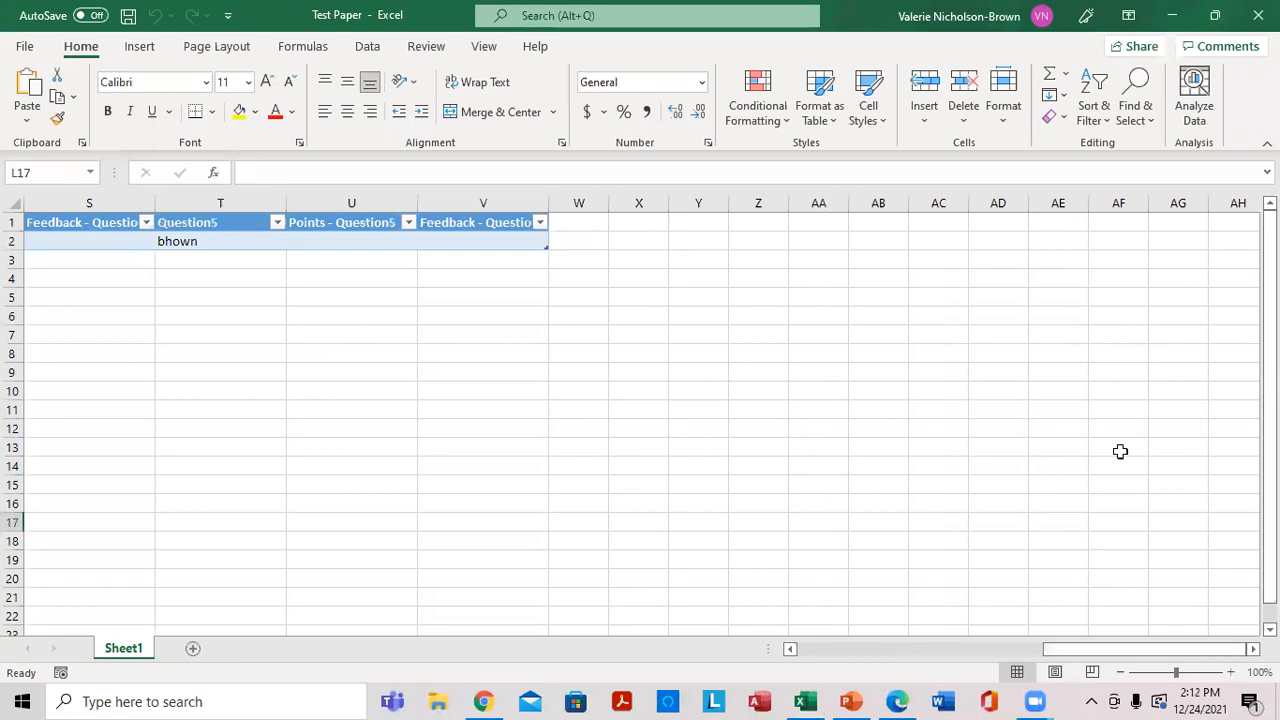
pyautogui.click(1258, 15)
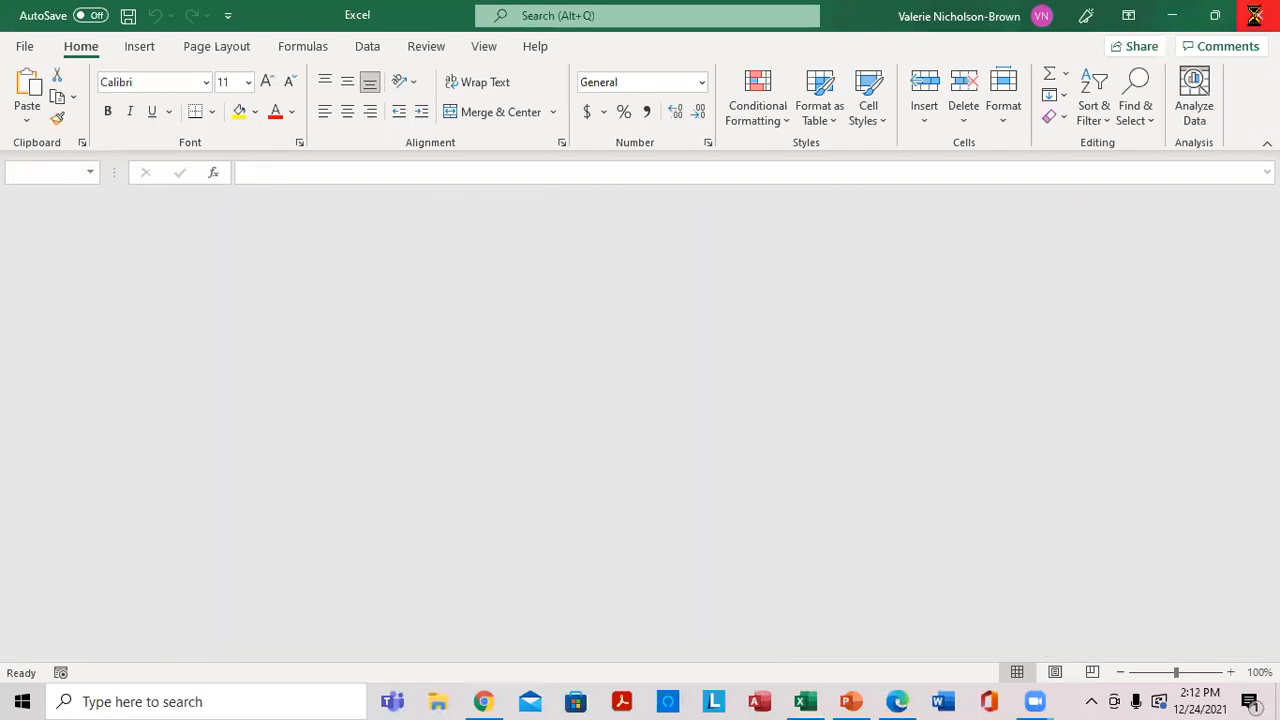